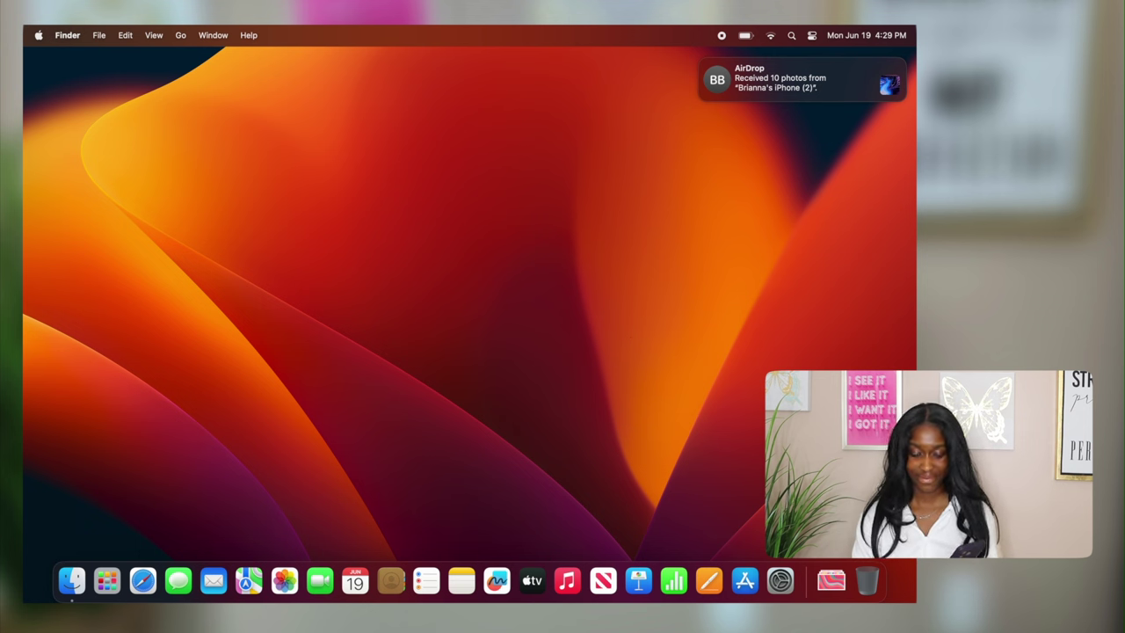
Show the AirDropped photos in the Downloads stack and open System Settings from the Apple menu
{"action": "left_click", "coordinate": [829, 583]}
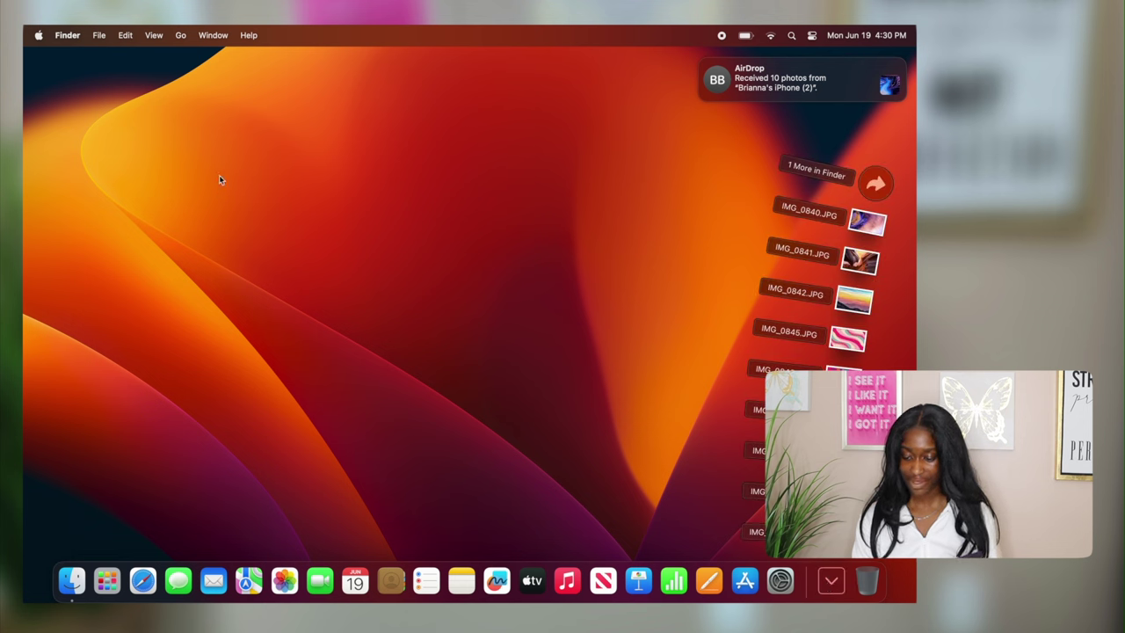
{"action": "left_click", "coordinate": [40, 38]}
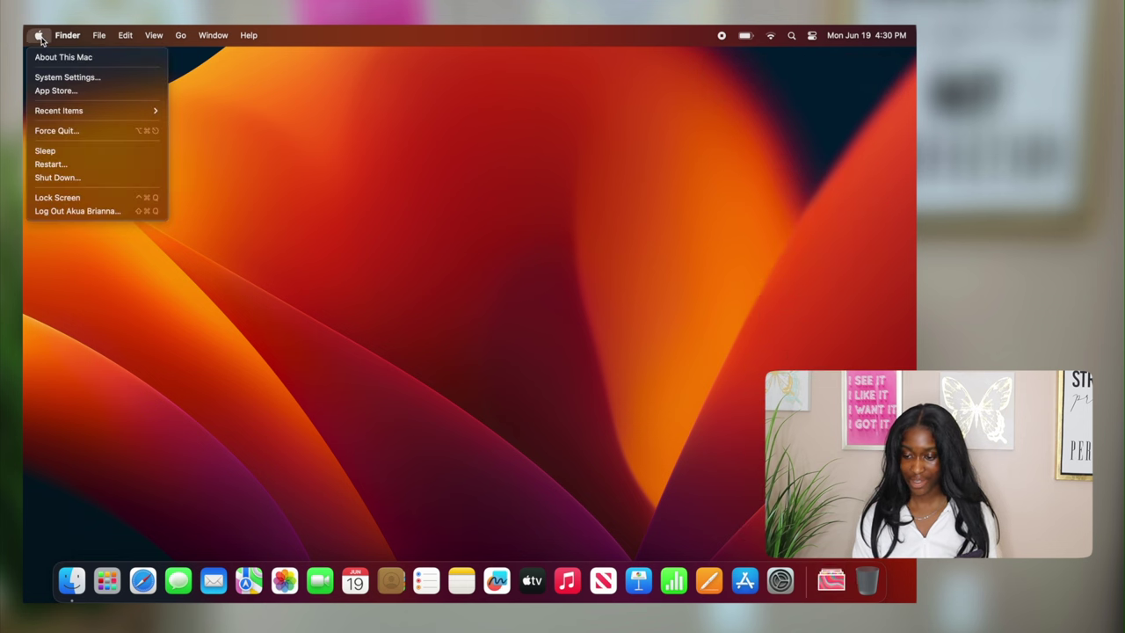
{"action": "left_click", "coordinate": [62, 78]}
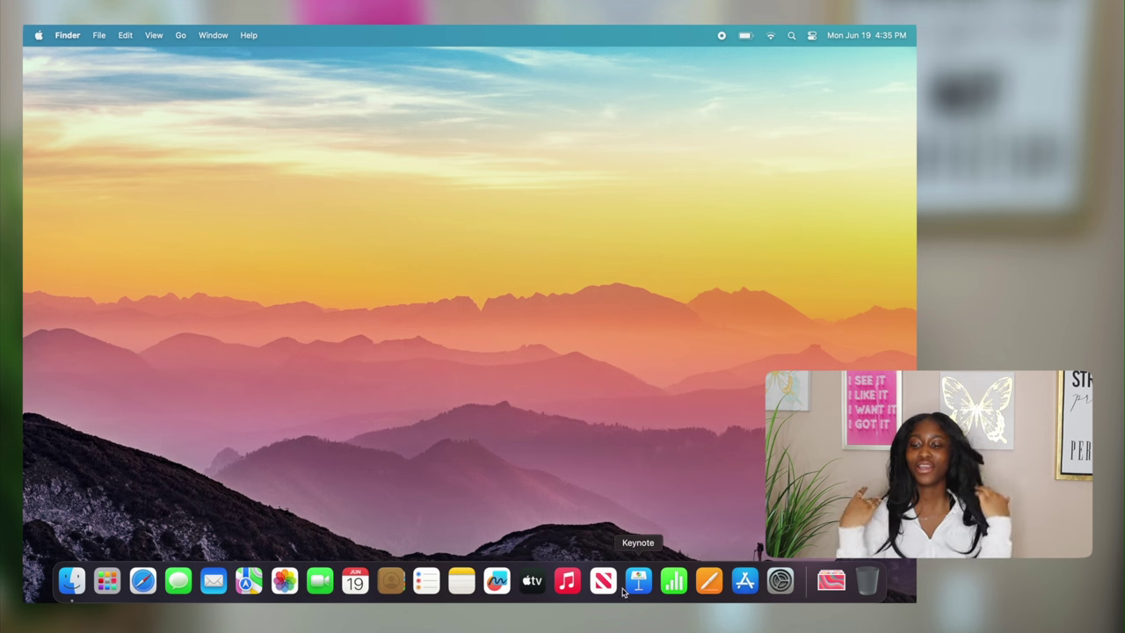
Try IMG_0839 as wallpaper, then settle on the purple-and-orange swirl IMG_0840 and close Settings
{"action": "left_click", "coordinate": [780, 580]}
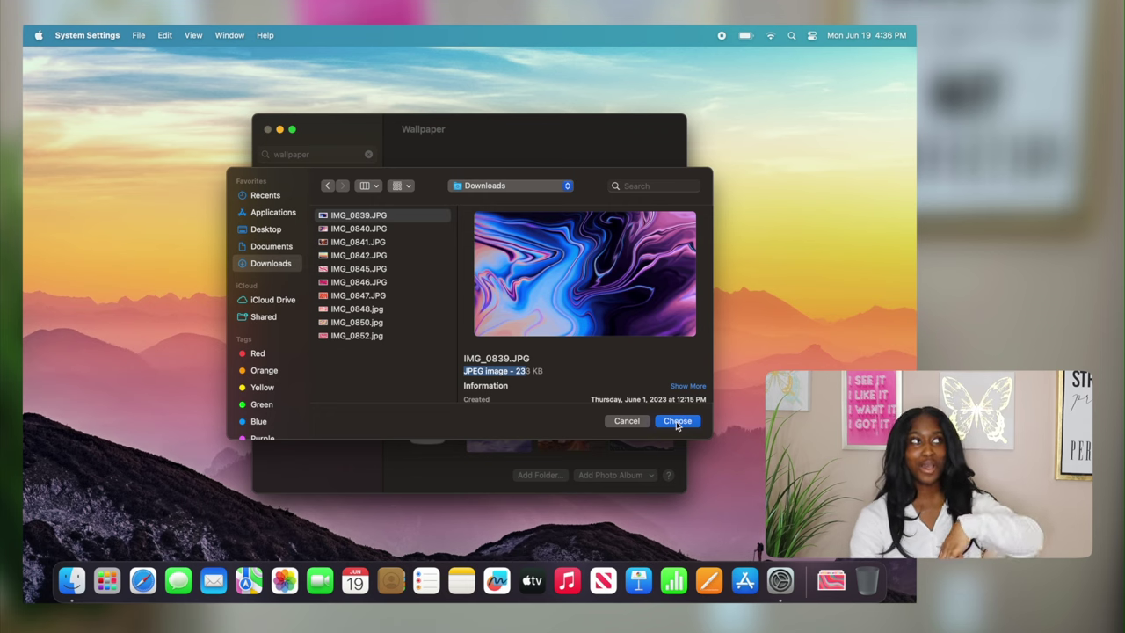
{"action": "left_click", "coordinate": [677, 422]}
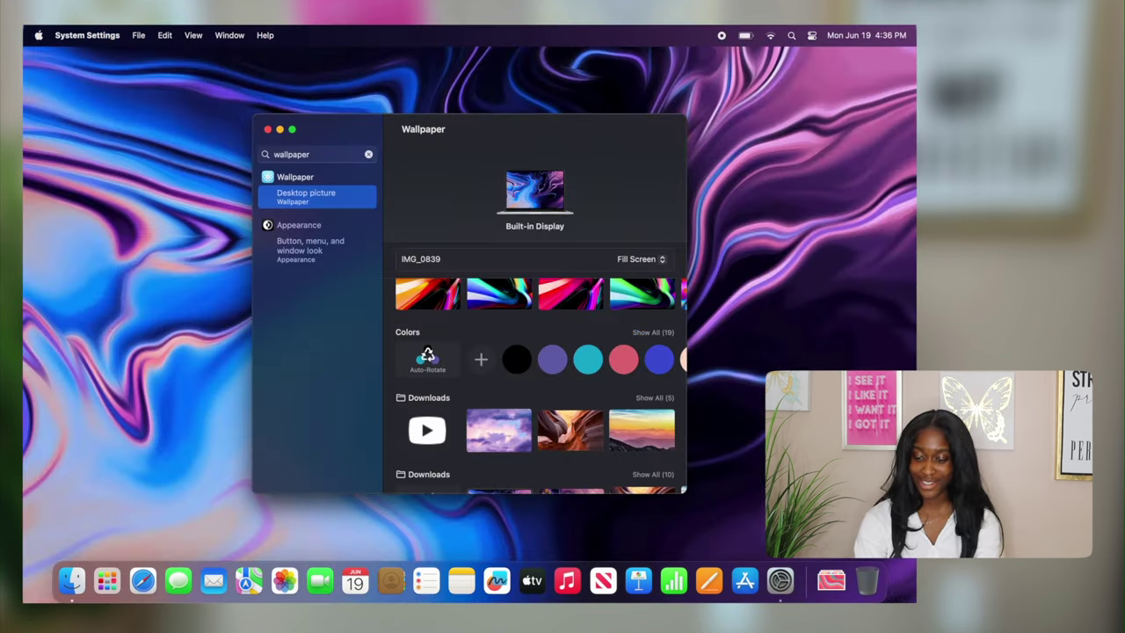
{"action": "key", "text": "super+Tab"}
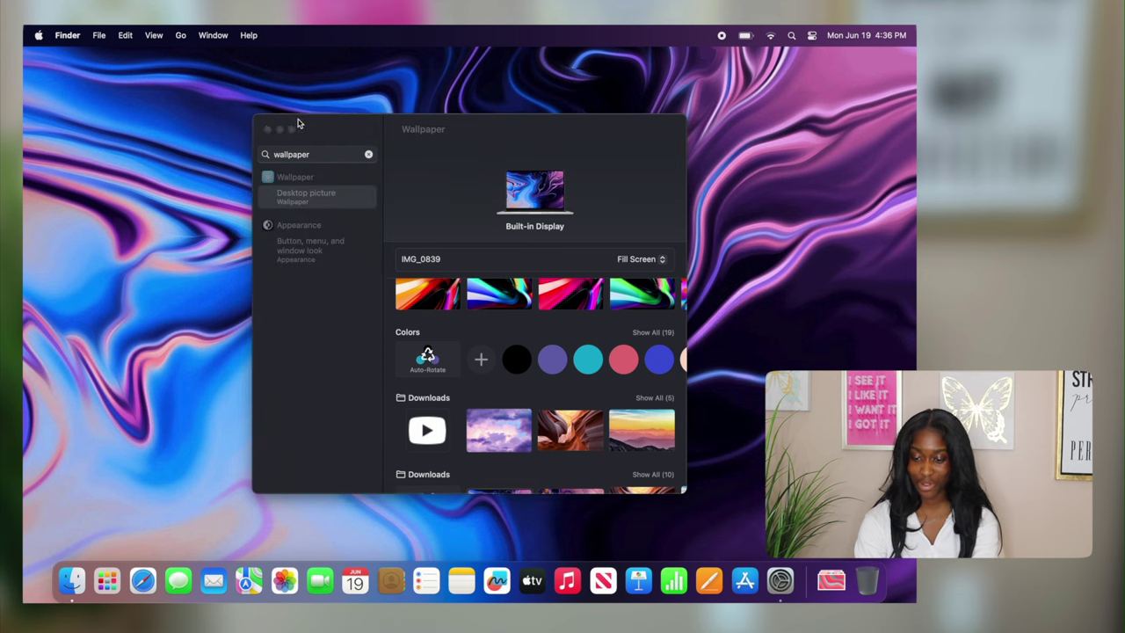
{"action": "left_click_drag", "start_coordinate": [306, 127], "coordinate": [322, 147]}
{"action": "scroll", "coordinate": [504, 426], "scroll_direction": "down", "scroll_amount": 2}
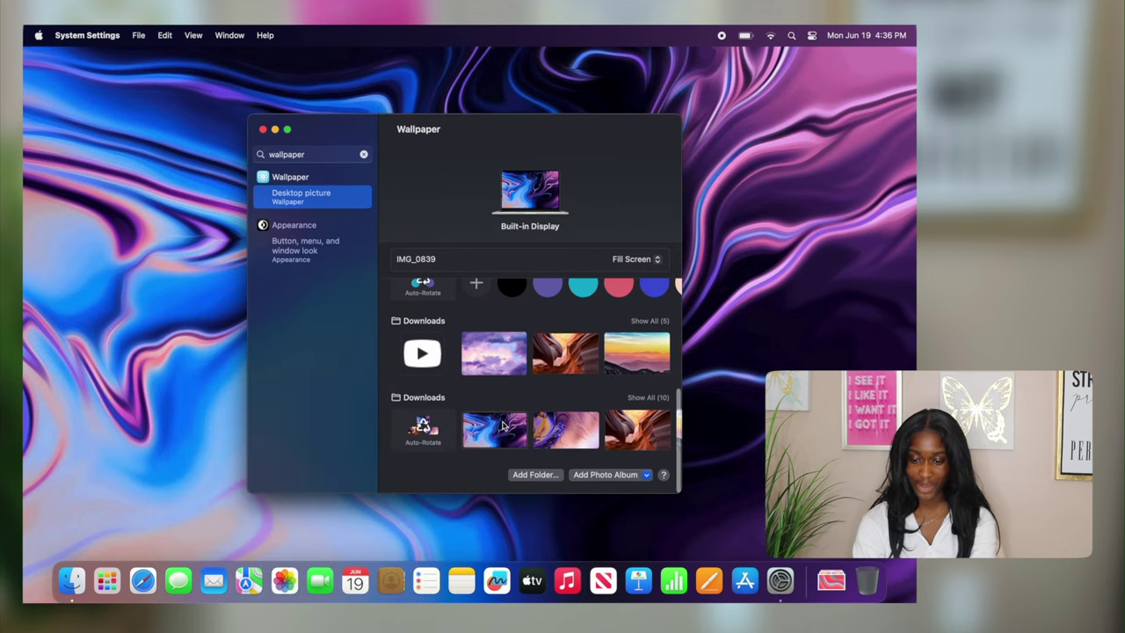
{"action": "left_click", "coordinate": [573, 425]}
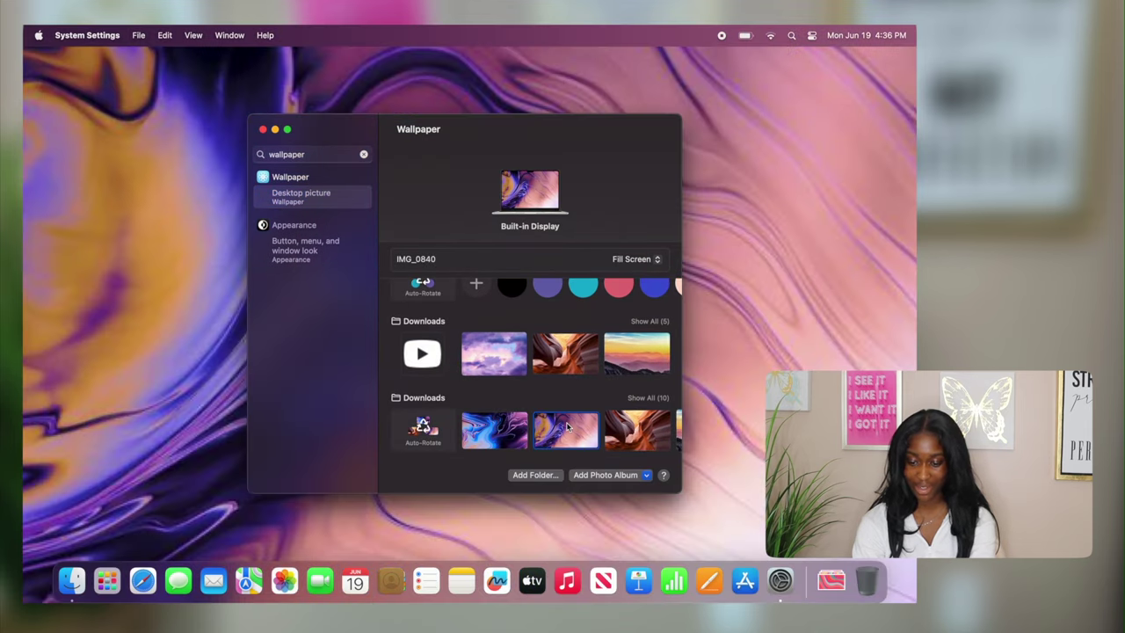
{"action": "left_click", "coordinate": [263, 129]}
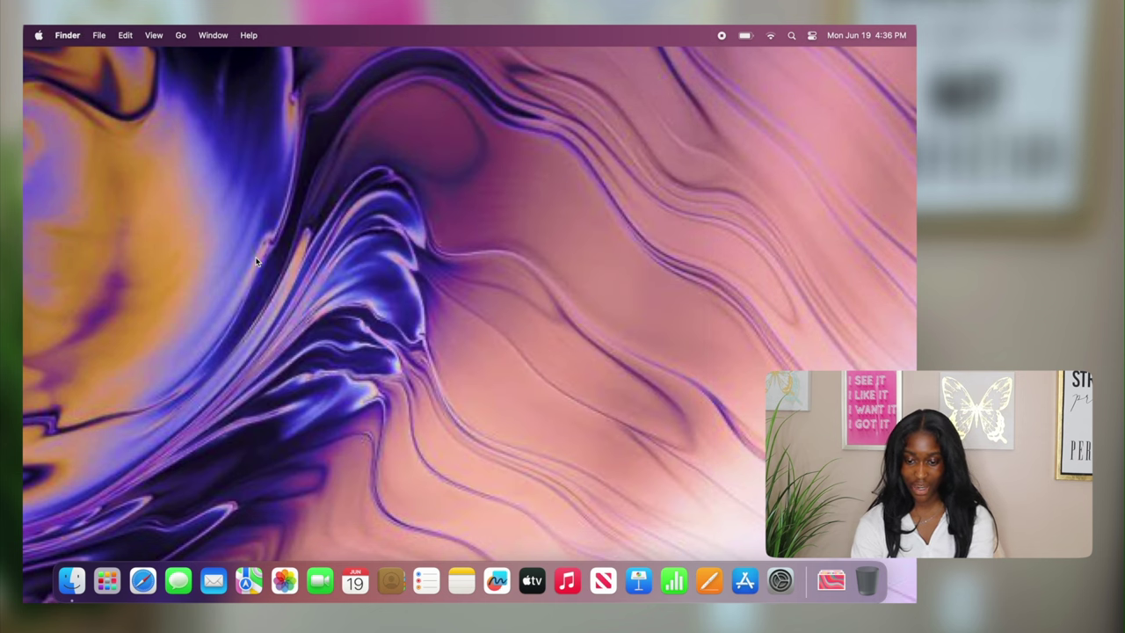
Search System Settings for 'wall' and browse the wallpaper thumbnails
{"action": "left_click", "coordinate": [782, 581]}
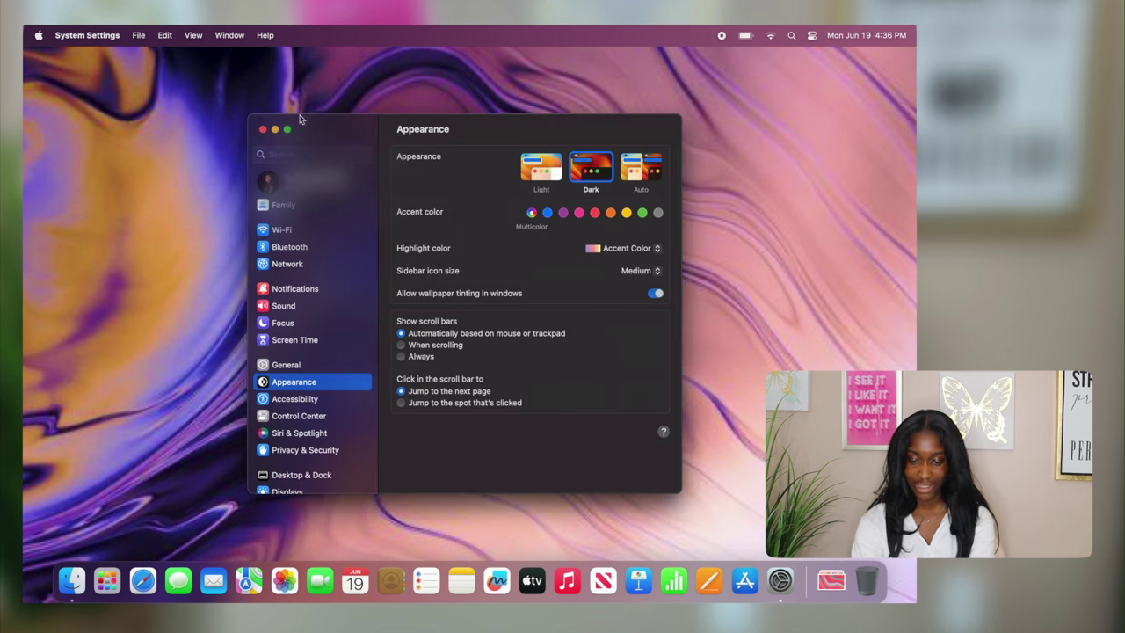
{"action": "left_click", "coordinate": [299, 155]}
{"action": "type", "text": "wall"}
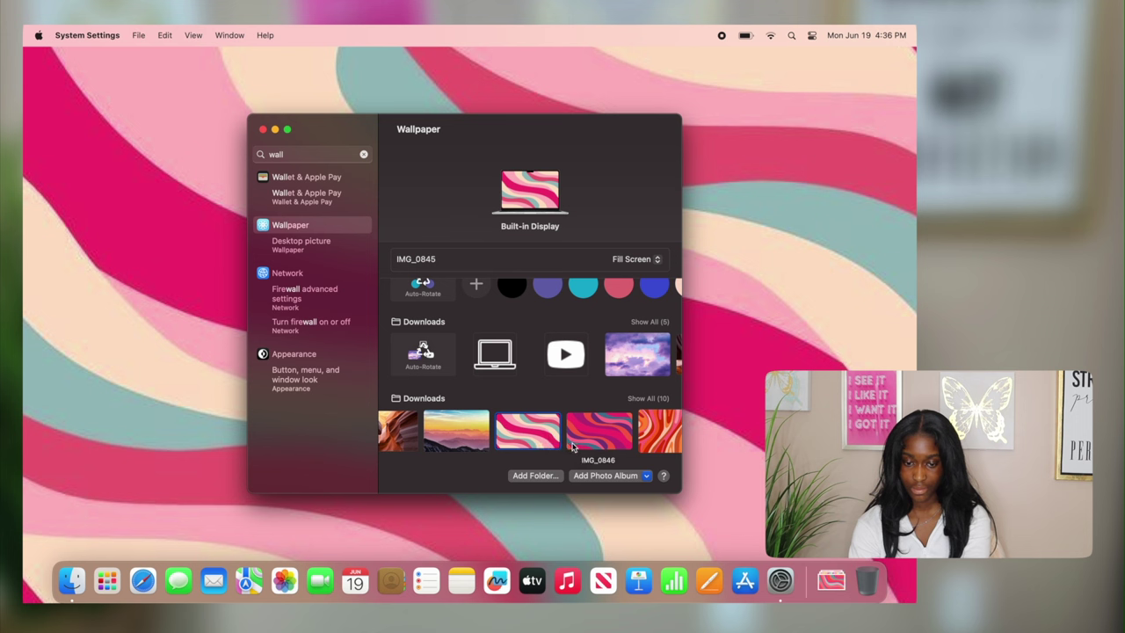
{"action": "scroll", "coordinate": [534, 441], "scroll_direction": "right", "scroll_amount": 2}
{"action": "scroll", "coordinate": [533, 443], "scroll_direction": "right", "scroll_amount": 2}
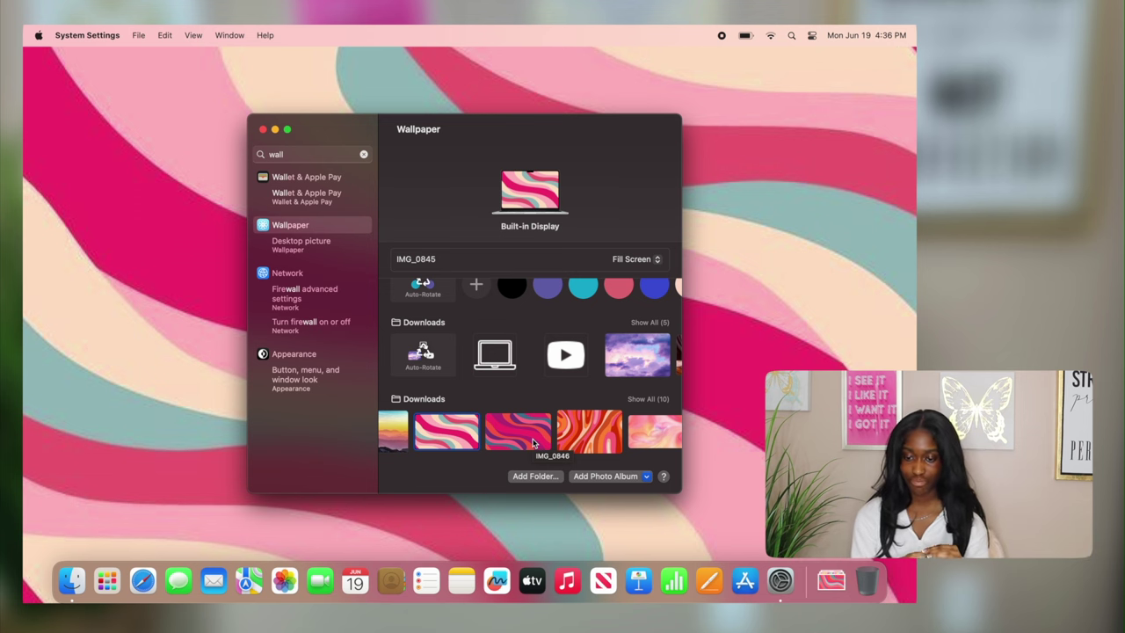
Try IMG_0846 and IMG_0847, then set IMG_0848 as wallpaper and close Settings
{"action": "left_click", "coordinate": [533, 442]}
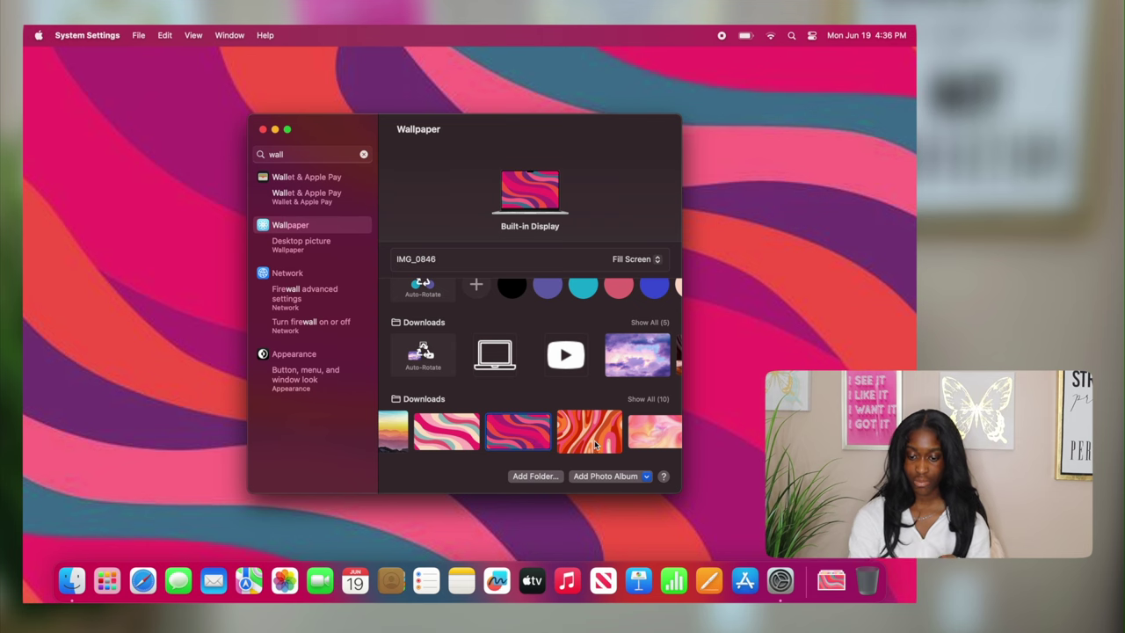
{"action": "left_click", "coordinate": [594, 444]}
{"action": "scroll", "coordinate": [576, 436], "scroll_direction": "right", "scroll_amount": 3}
{"action": "left_click", "coordinate": [563, 431]}
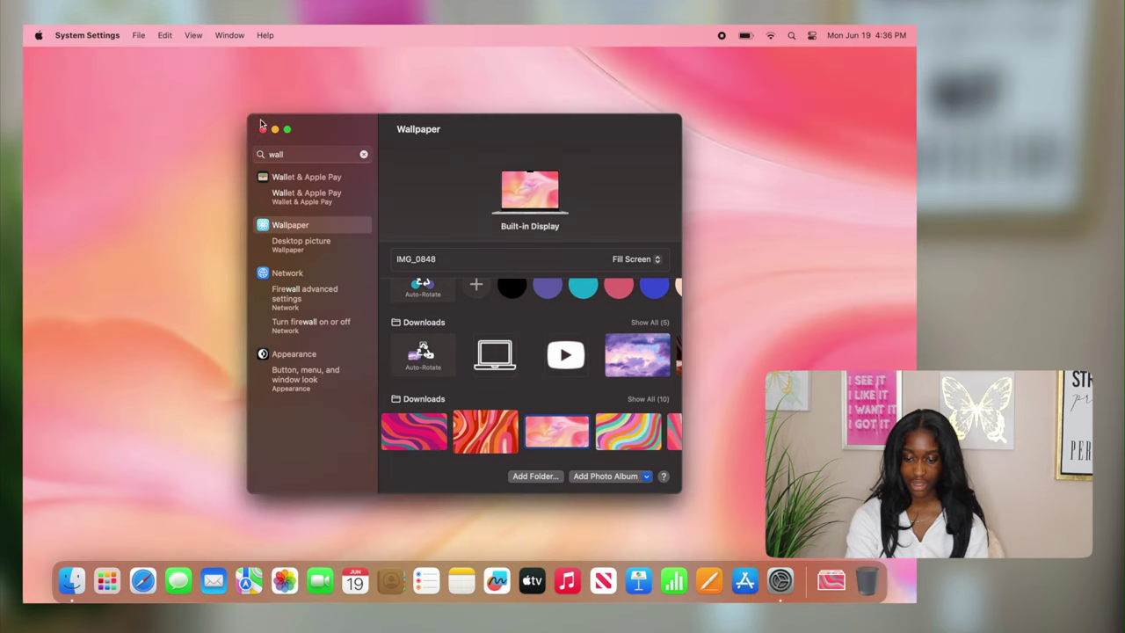
{"action": "left_click", "coordinate": [262, 129]}
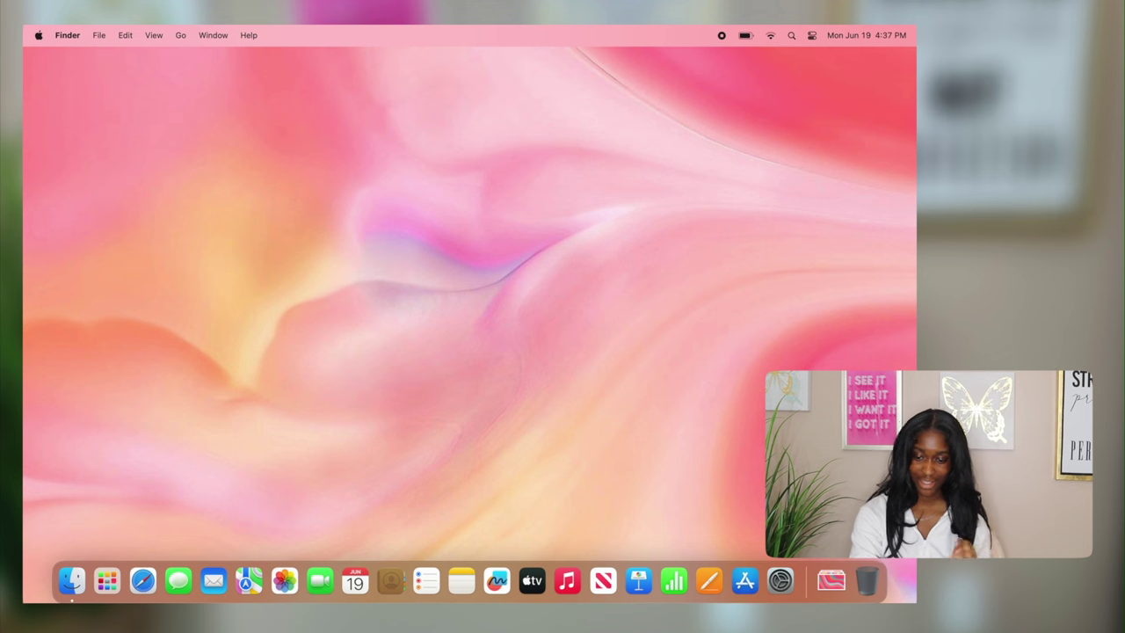
Set the Appearance accent colour to Pink and quit System Settings
{"action": "left_click", "coordinate": [780, 580]}
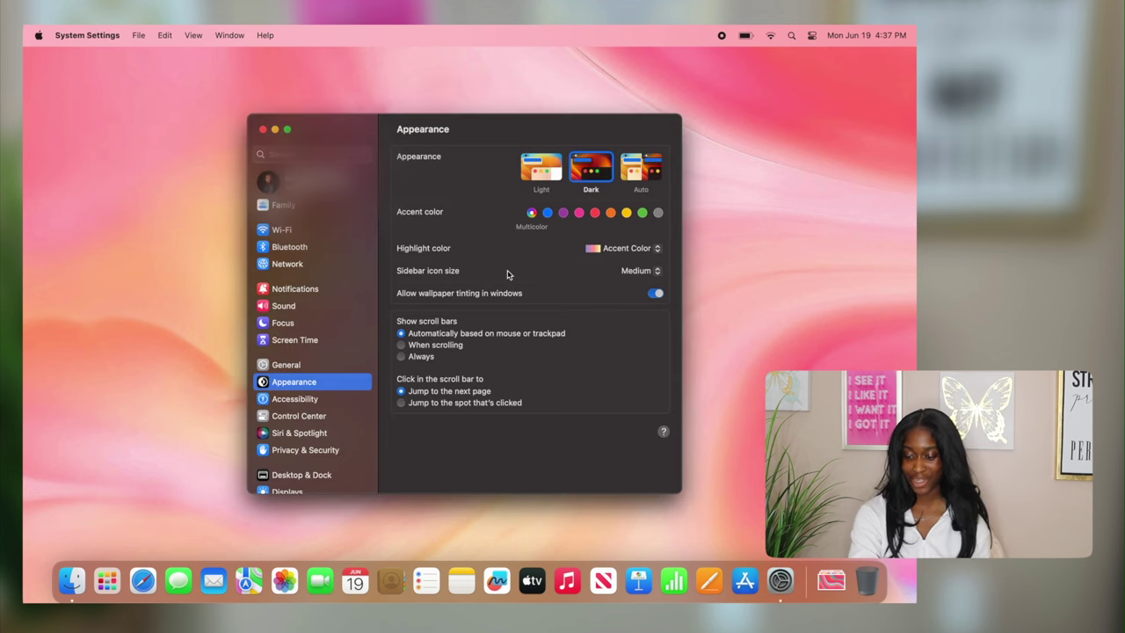
{"action": "scroll", "coordinate": [296, 441], "scroll_direction": "down", "scroll_amount": 3}
{"action": "scroll", "coordinate": [296, 441], "scroll_direction": "down", "scroll_amount": 2}
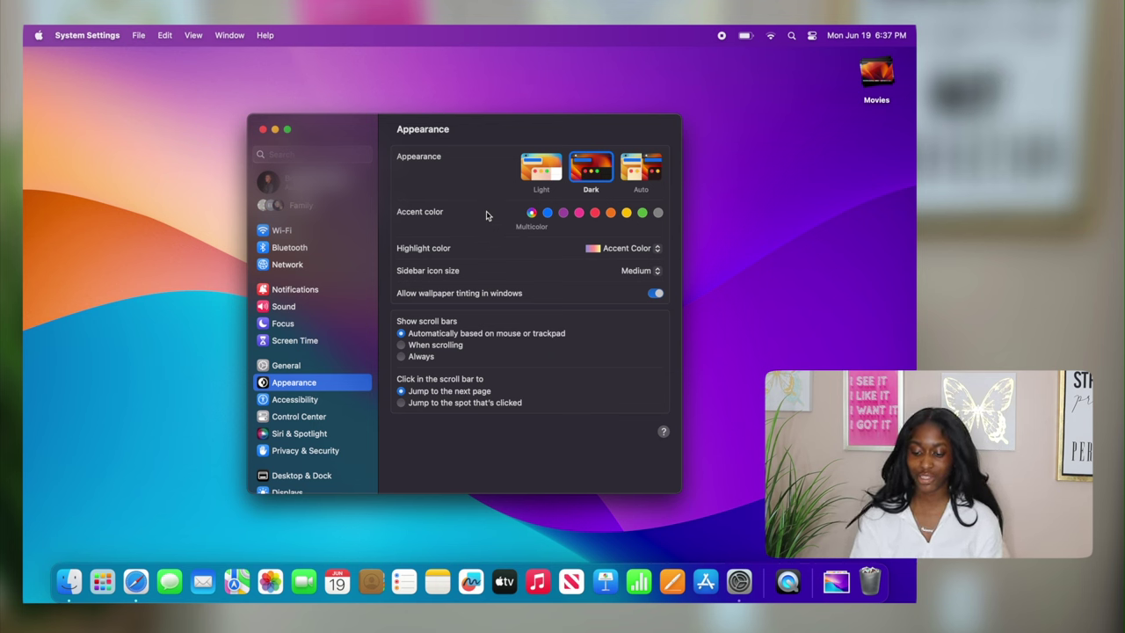
{"action": "left_click", "coordinate": [580, 212]}
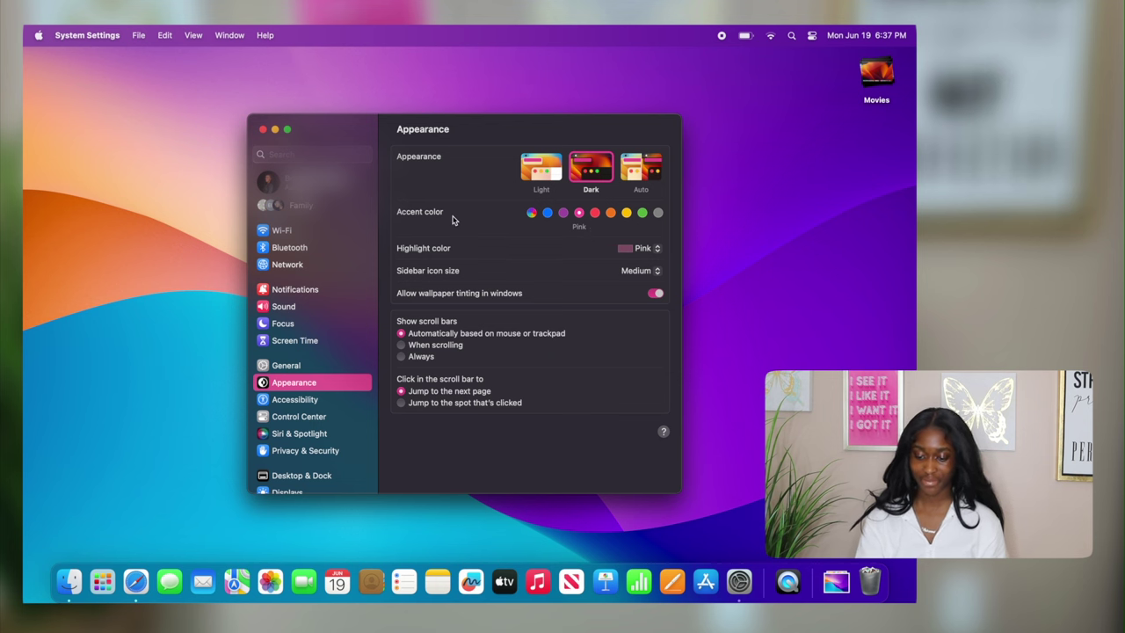
{"action": "key", "text": "super+q"}
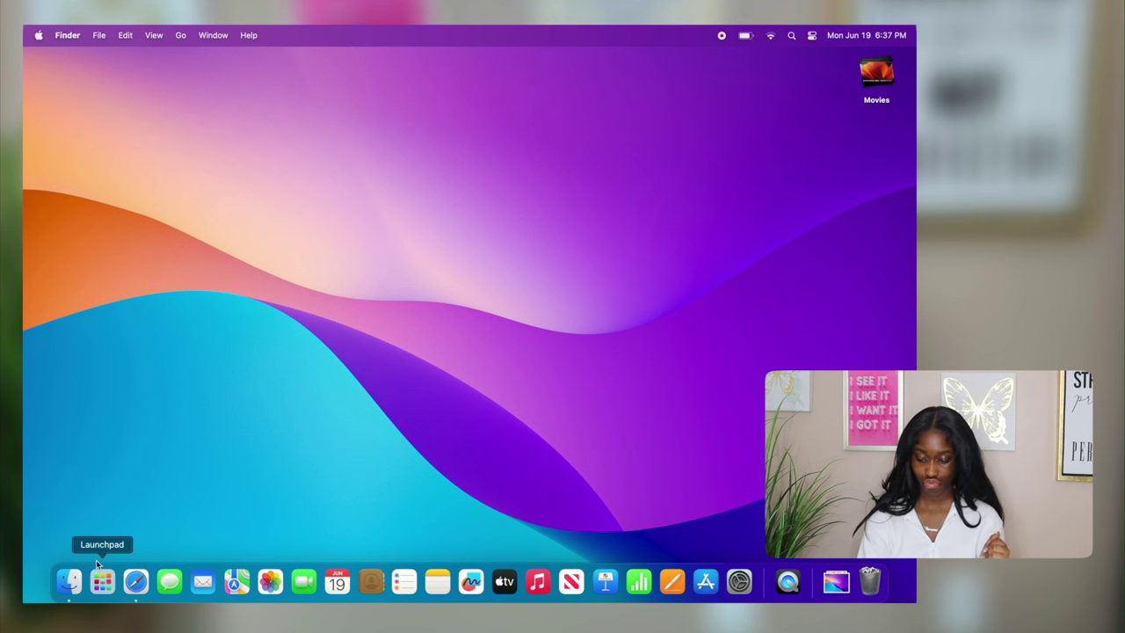
Get the free Flip Clock - digital widgets app from the App Store
{"action": "left_click", "coordinate": [66, 576]}
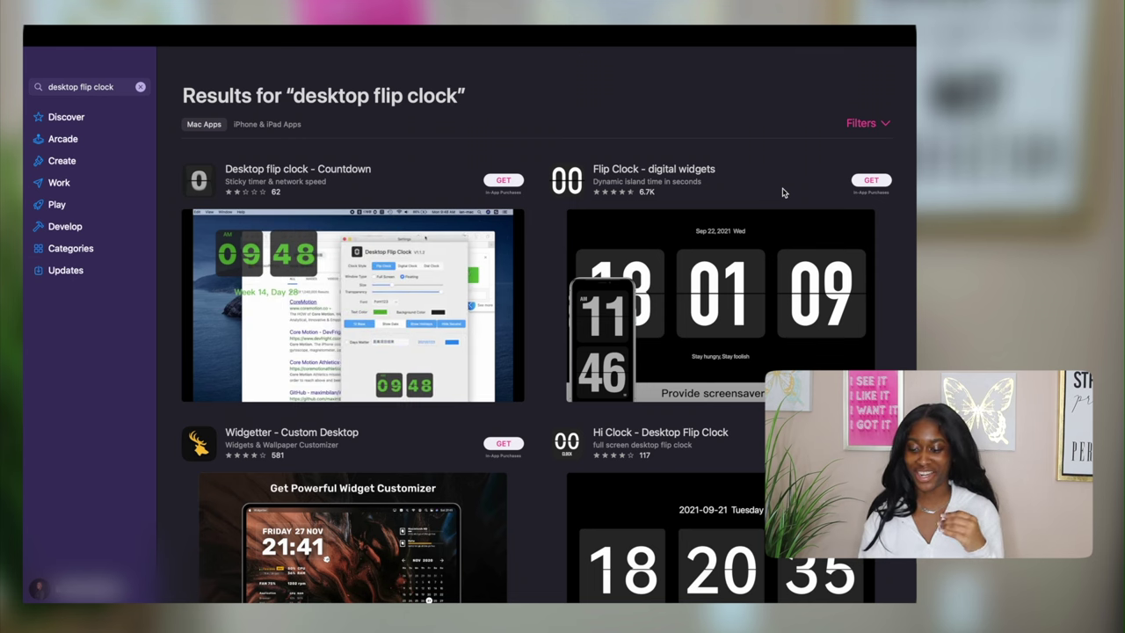
{"action": "left_click", "coordinate": [746, 213]}
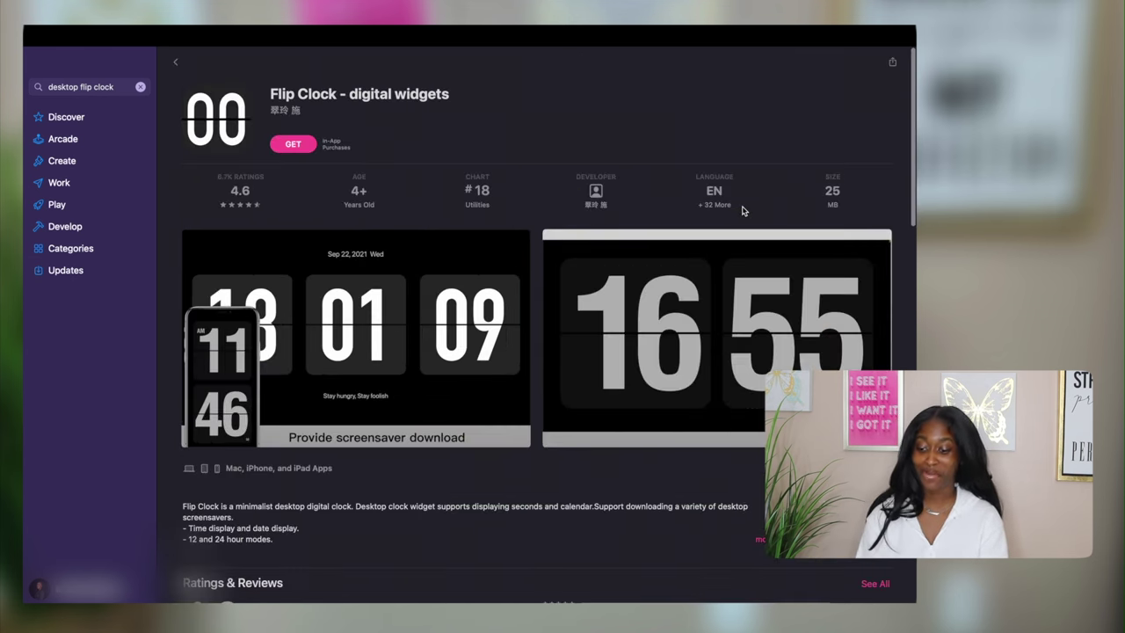
{"action": "left_click", "coordinate": [296, 146]}
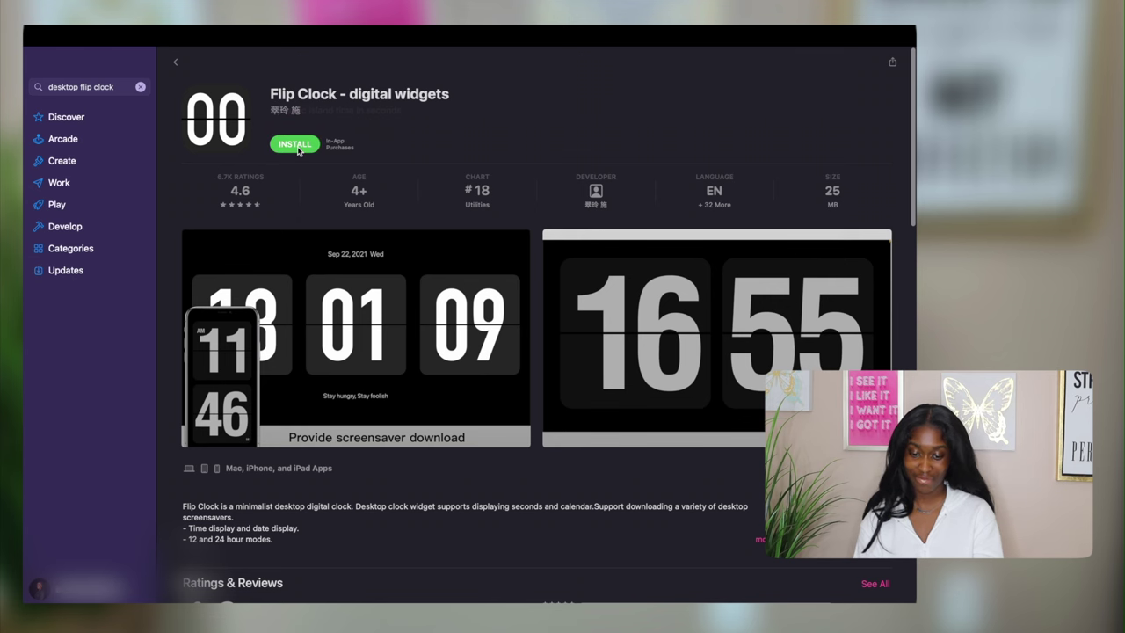
Search the App Store for 'color widgets' and download Color Widgets
{"action": "left_click", "coordinate": [141, 87]}
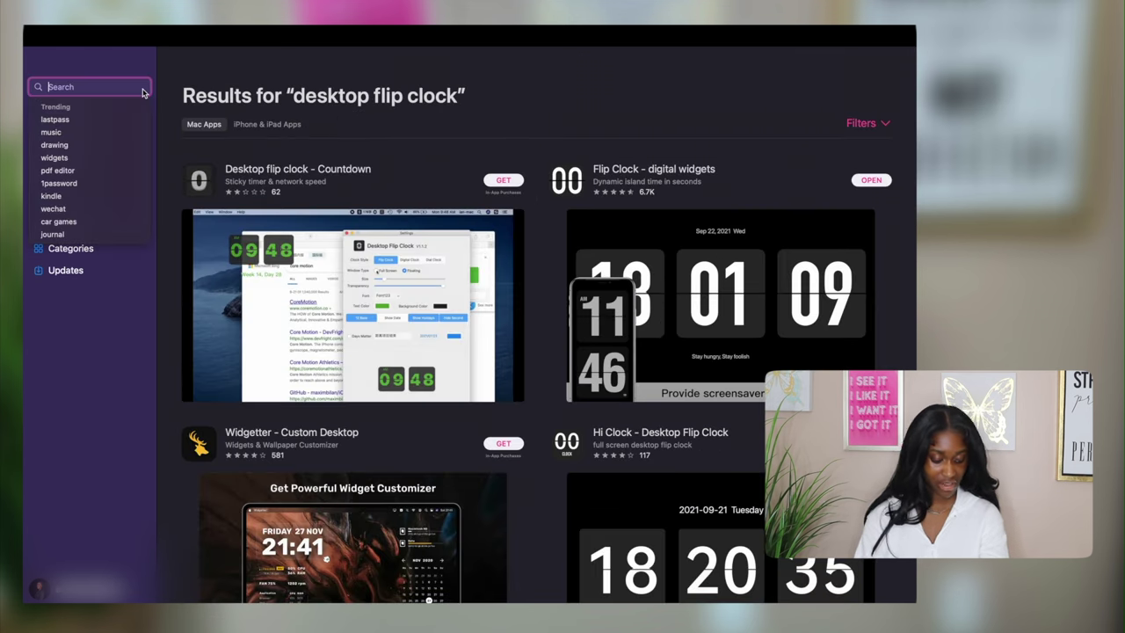
{"action": "type", "text": "col"}
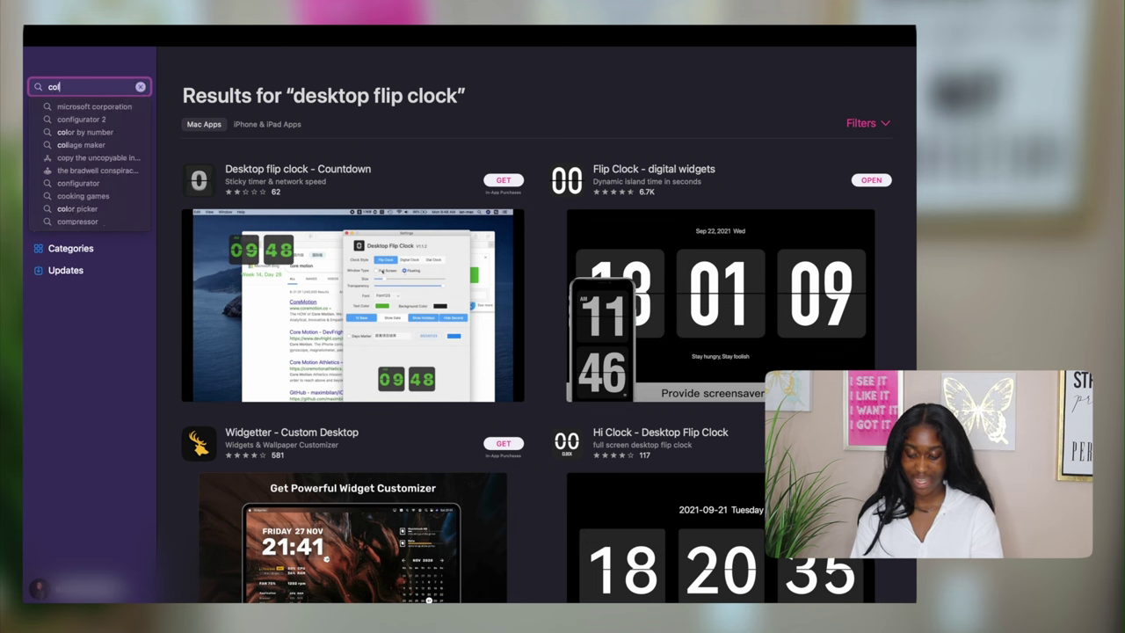
{"action": "type", "text": "or widgets"}
{"action": "key", "text": "Return"}
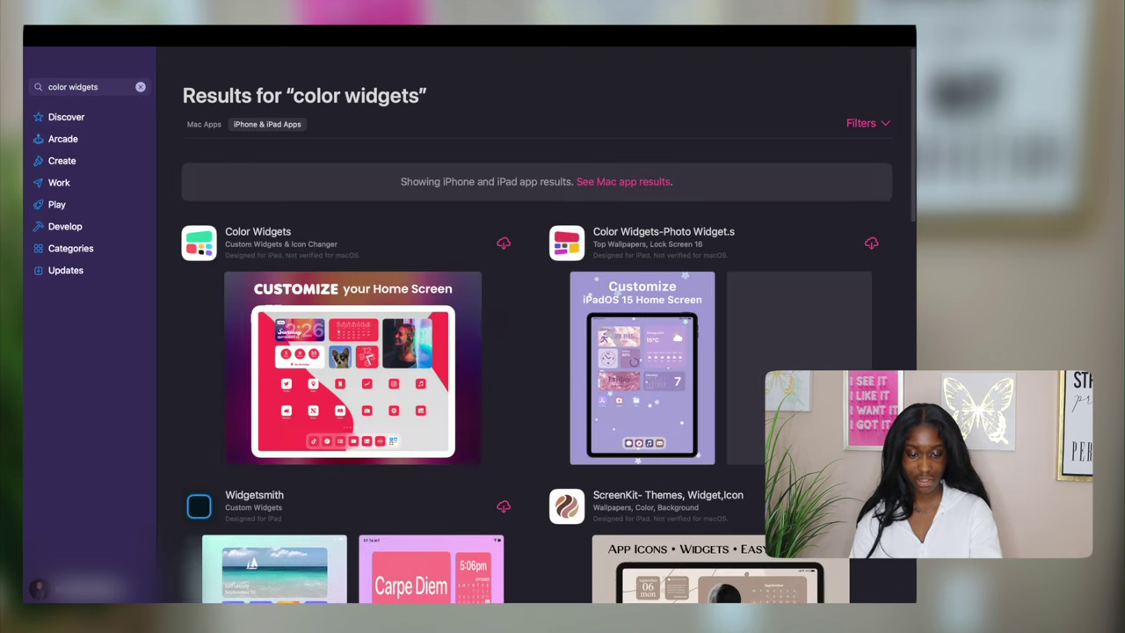
{"action": "left_click", "coordinate": [504, 246]}
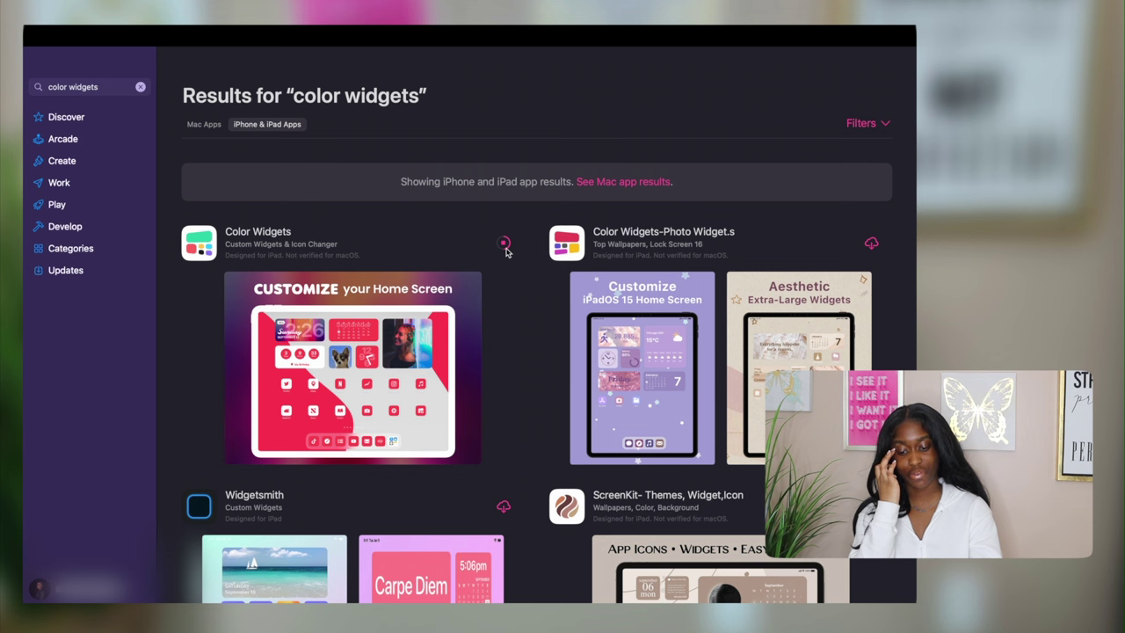
Search for 'smart tasks' and install Smart Tasks – Lists Made Easy
{"action": "key", "text": "super+f"}
{"action": "type", "text": "smart"}
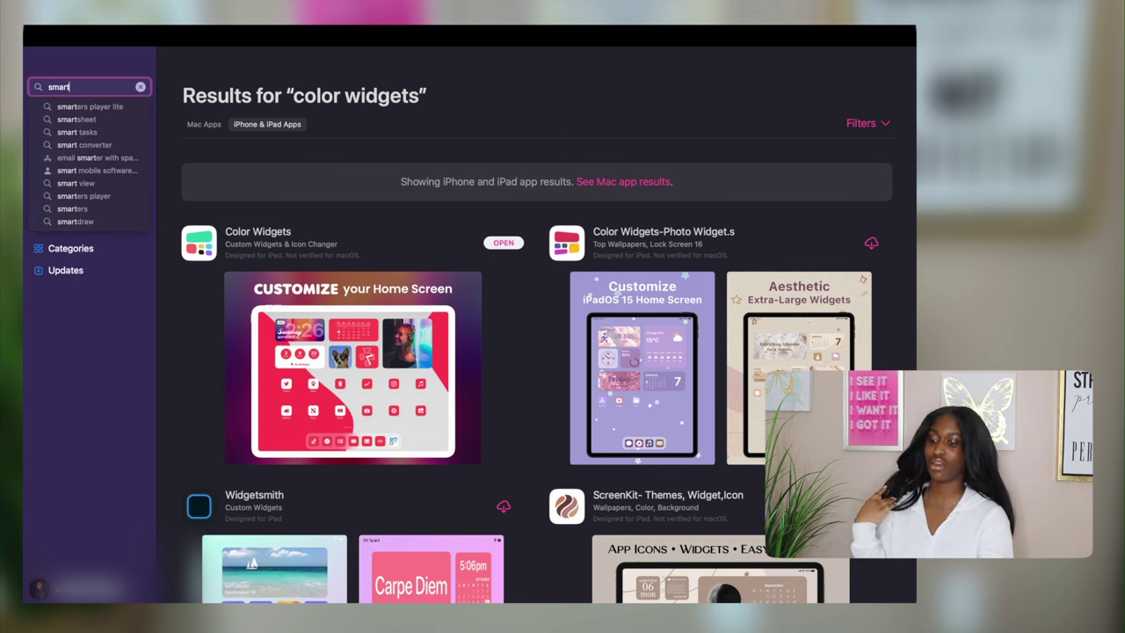
{"action": "type", "text": " tasks"}
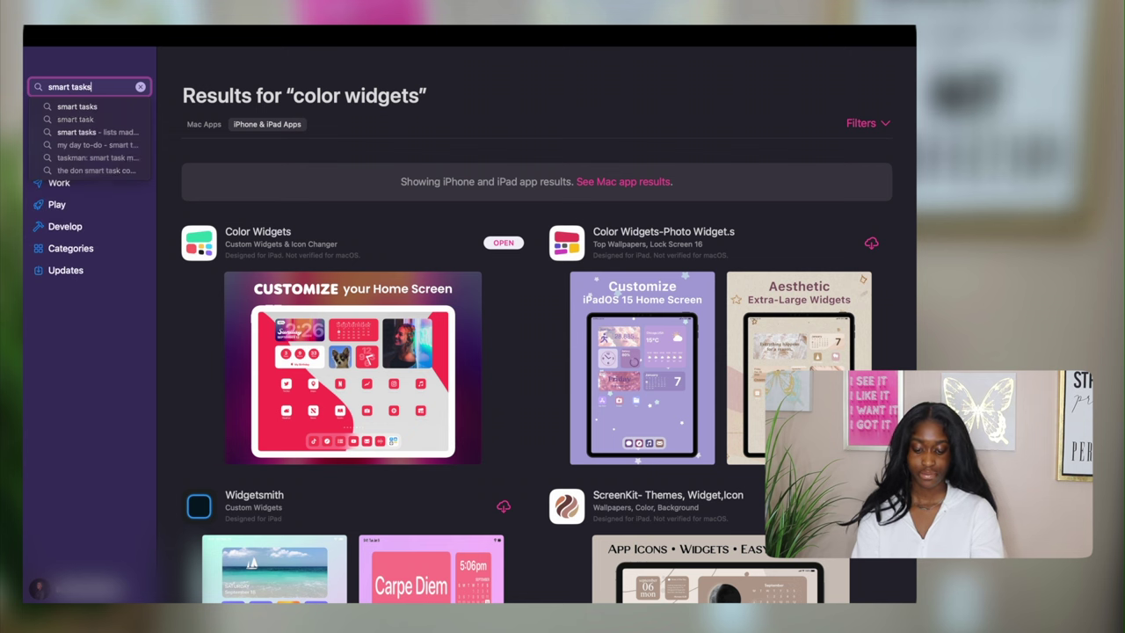
{"action": "key", "text": "Return"}
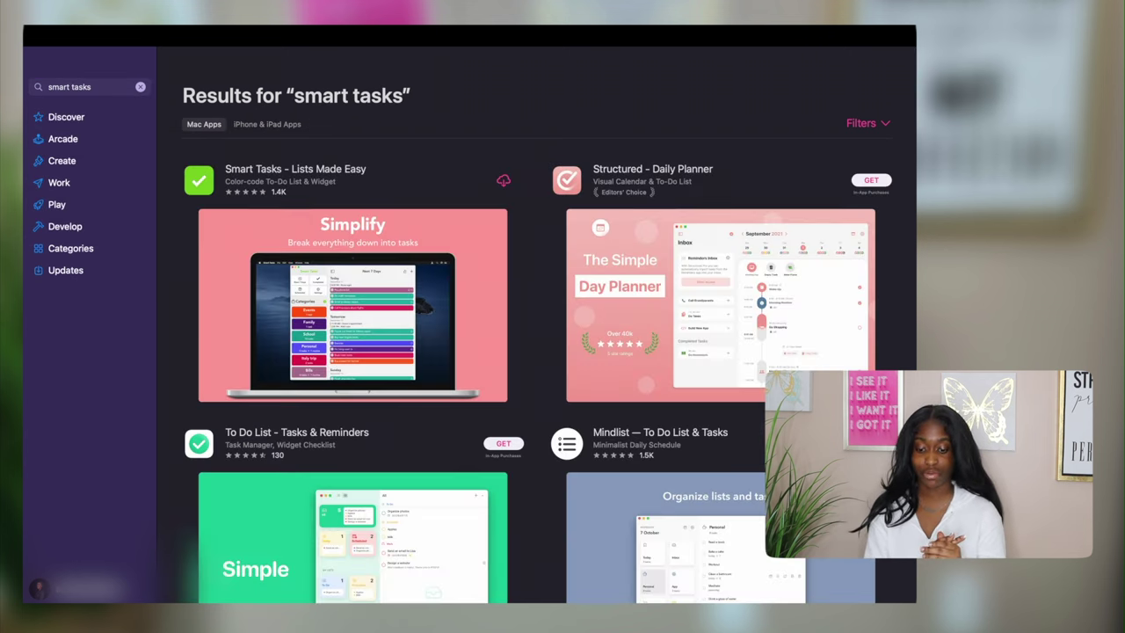
{"action": "left_click", "coordinate": [503, 181]}
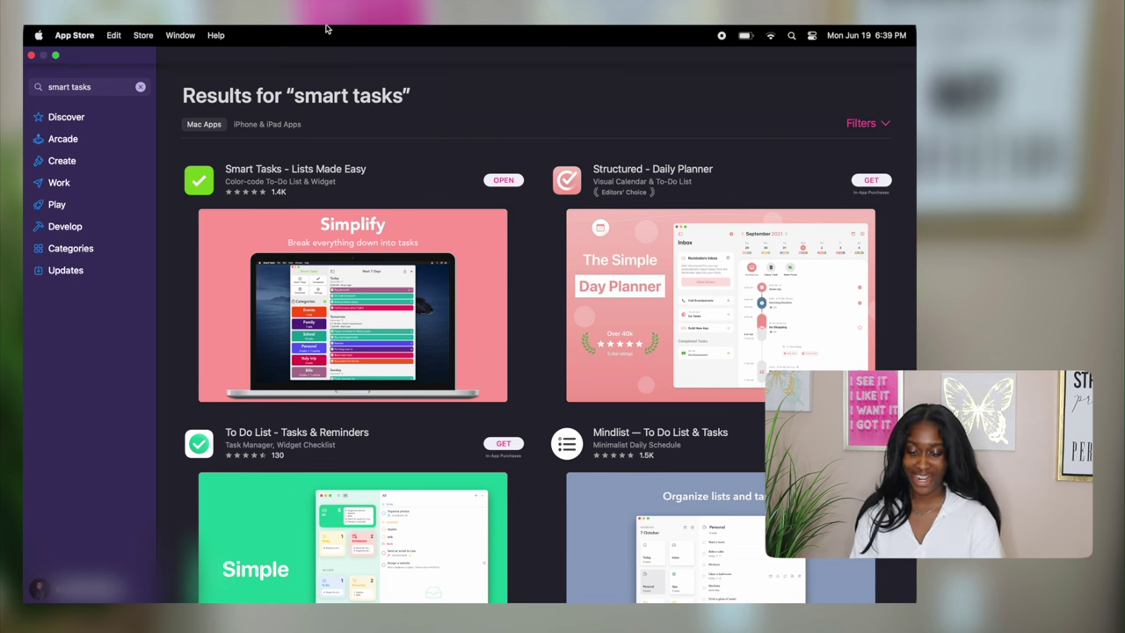
Open Launchpad and scroll to the page showing FlipClock, Color Widgets and Smart Tasks
{"action": "left_click", "coordinate": [102, 585]}
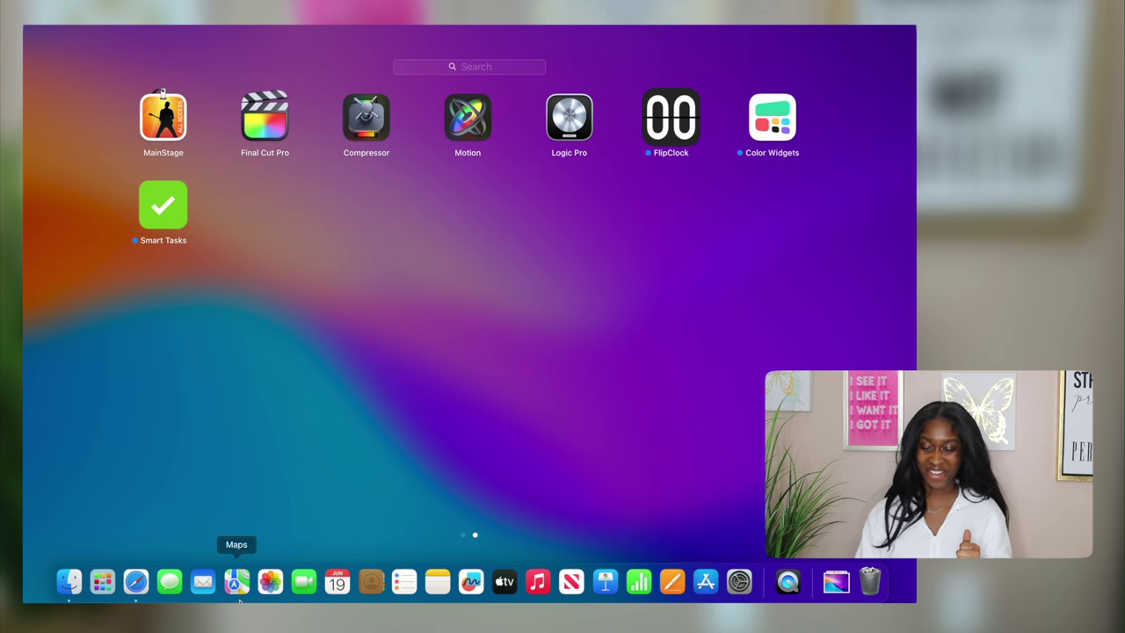
{"action": "scroll", "coordinate": [408, 400], "scroll_direction": "right", "scroll_amount": 1}
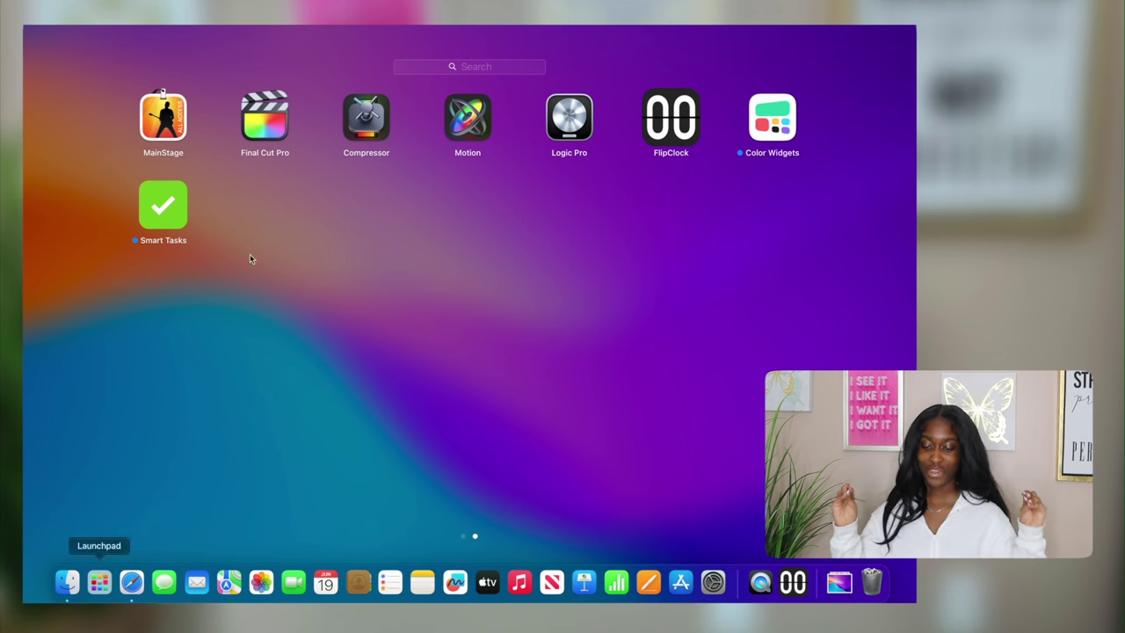
Launch FlipClock, dismiss the rating prompt, look through Display Settings, and return to the clock face
{"action": "left_click", "coordinate": [670, 117]}
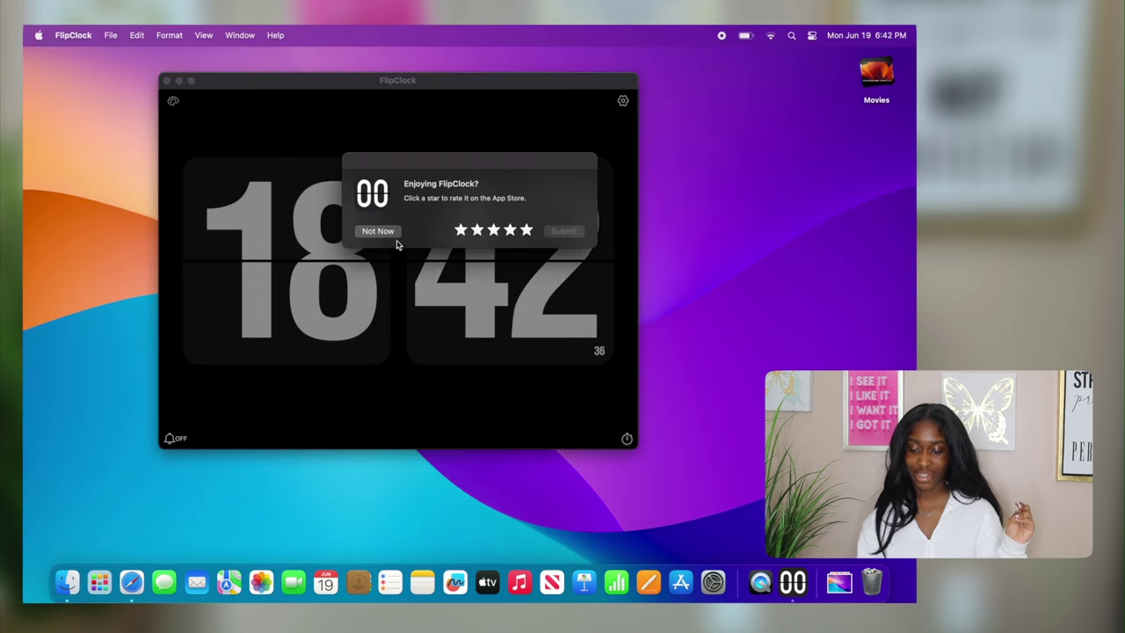
{"action": "left_click", "coordinate": [392, 236]}
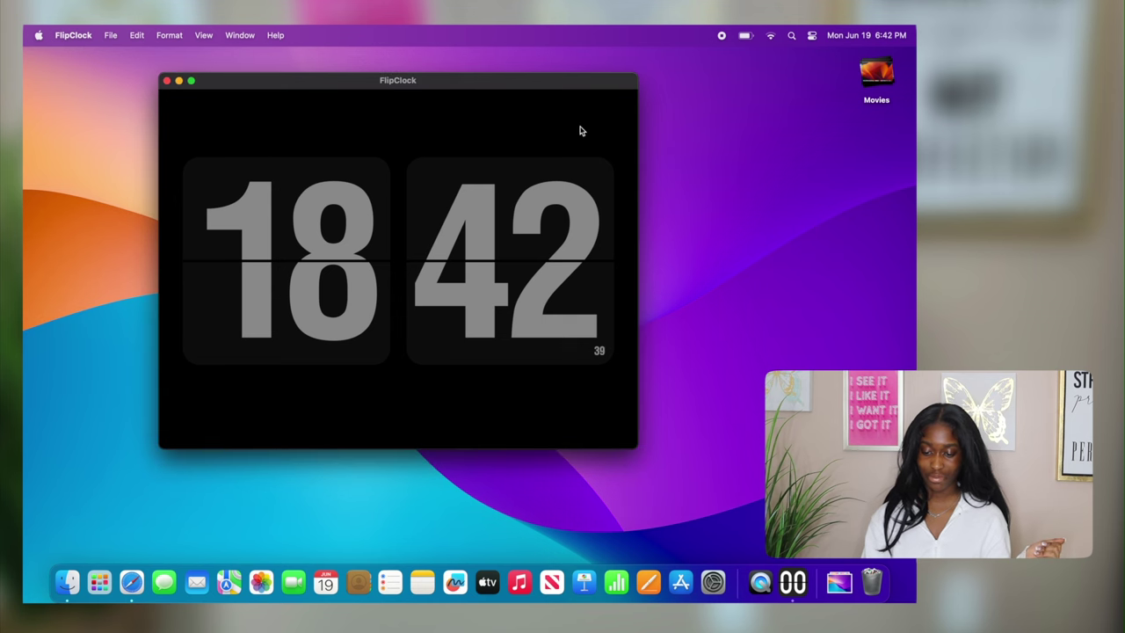
{"action": "left_click", "coordinate": [626, 103]}
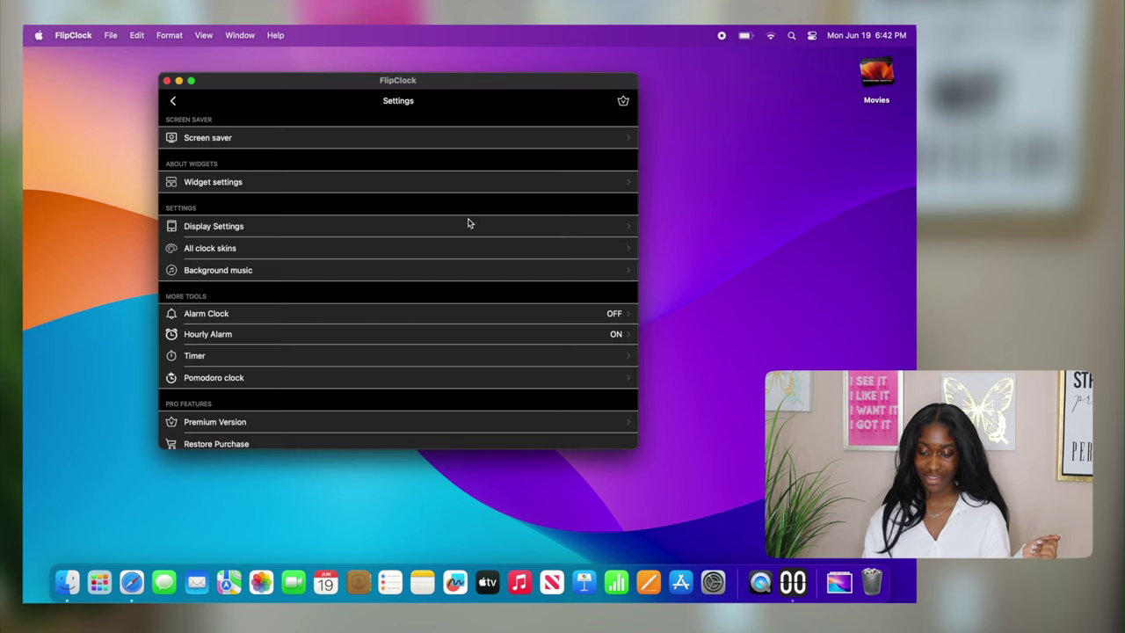
{"action": "left_click", "coordinate": [405, 228]}
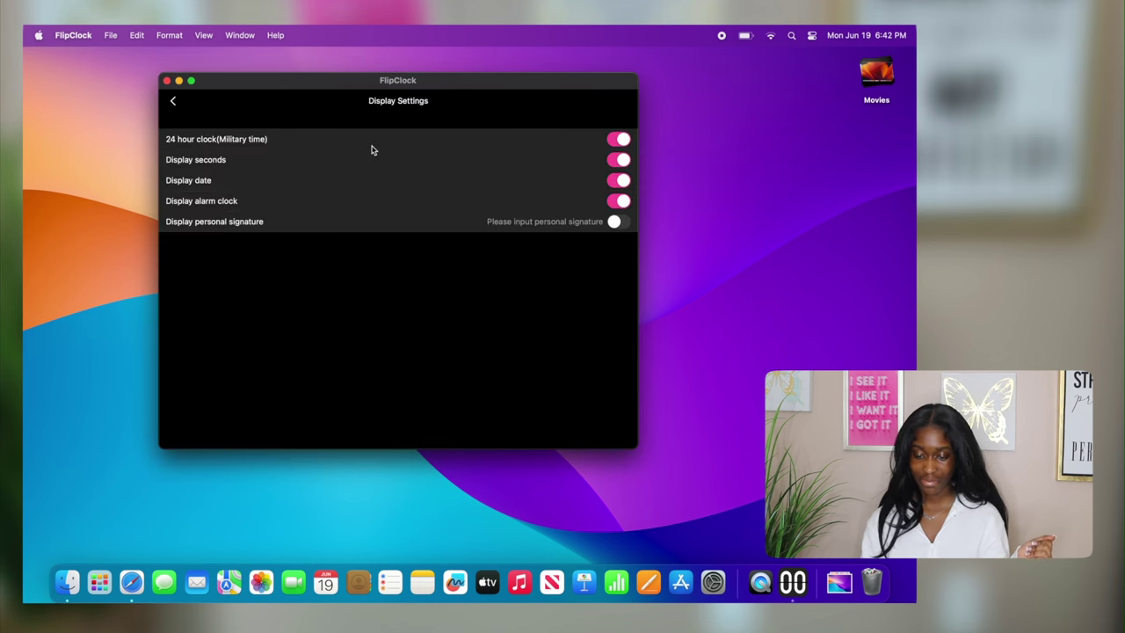
{"action": "left_click", "coordinate": [174, 101]}
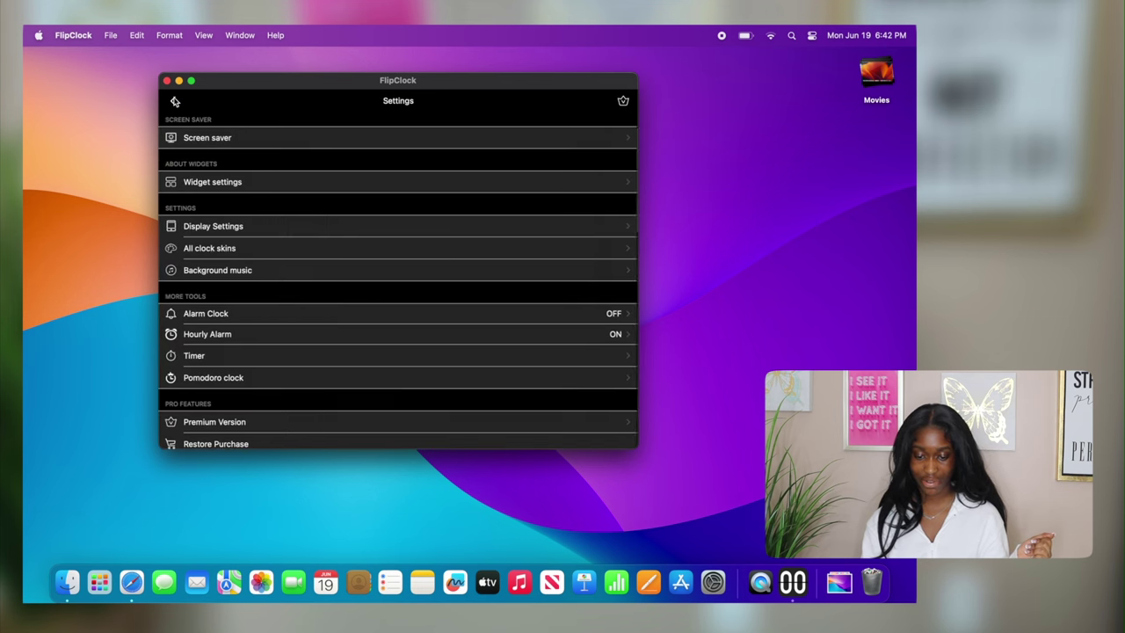
{"action": "scroll", "coordinate": [262, 380], "scroll_direction": "down", "scroll_amount": 2}
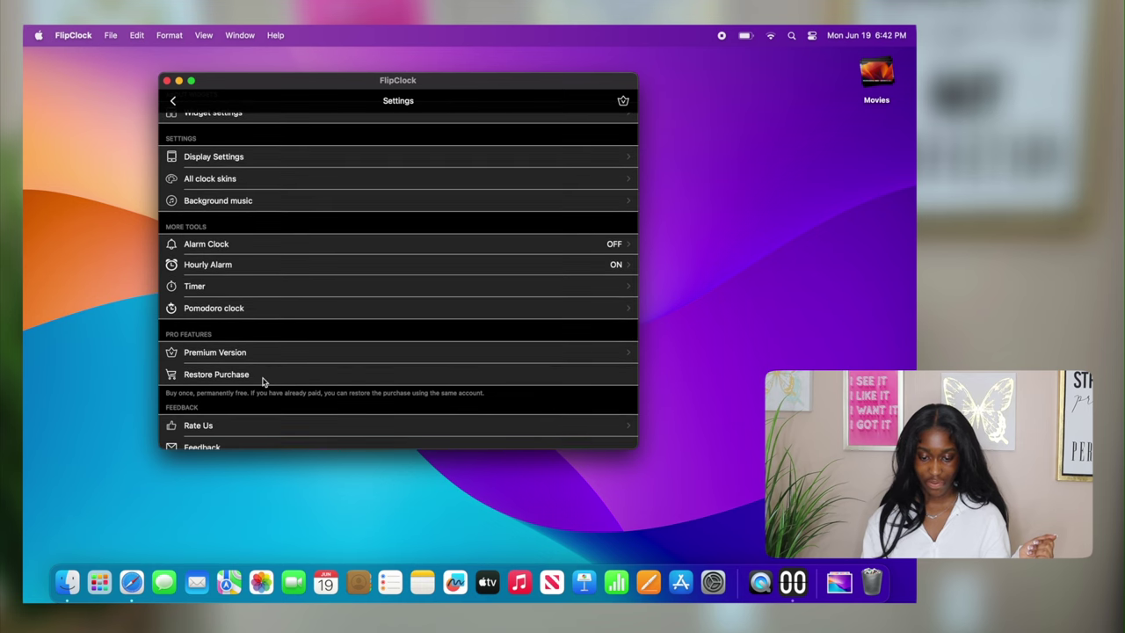
{"action": "scroll", "coordinate": [339, 357], "scroll_direction": "down", "scroll_amount": 3}
{"action": "scroll", "coordinate": [339, 357], "scroll_direction": "up", "scroll_amount": 5}
{"action": "left_click", "coordinate": [175, 102]}
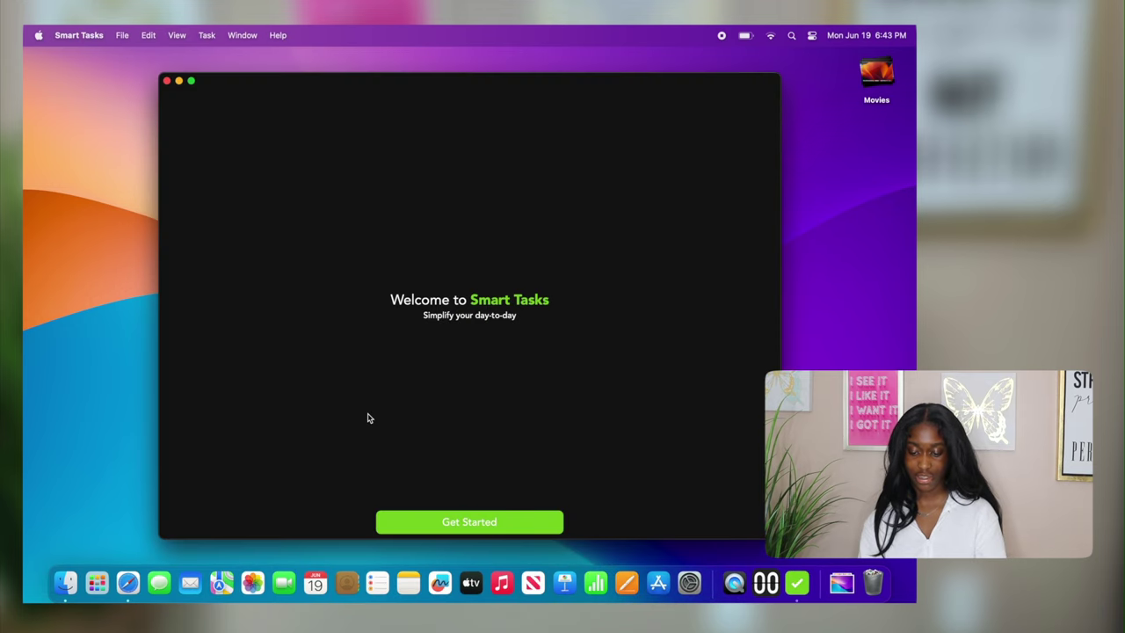
Finish the Smart Tasks introduction and mark the 'Swipe right' tutorial task complete
{"action": "left_click", "coordinate": [418, 517]}
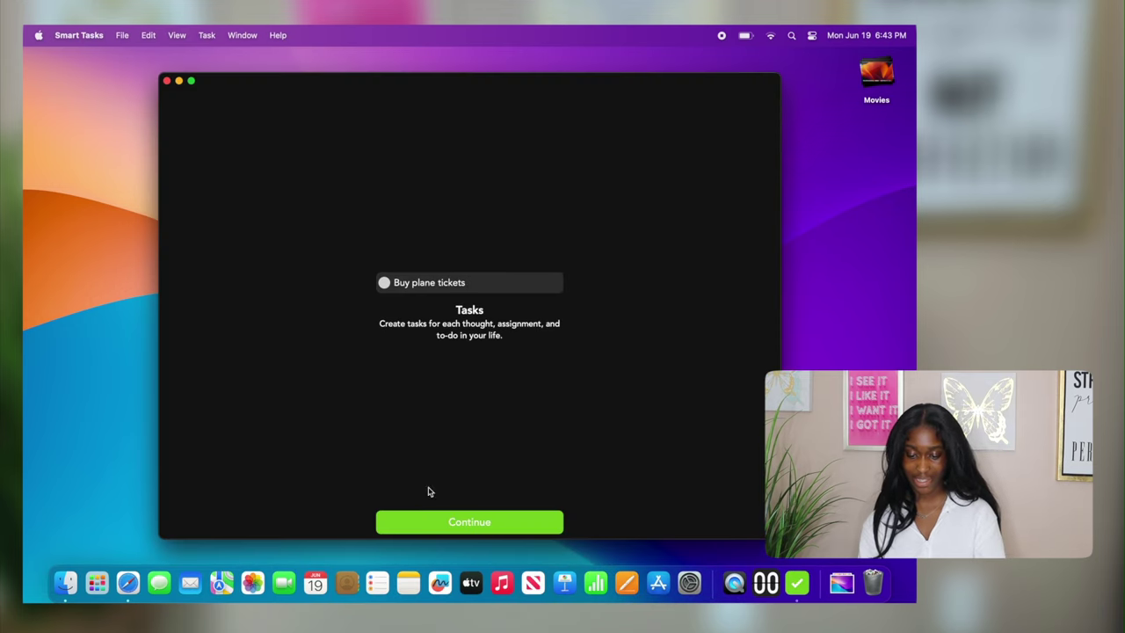
{"action": "left_click", "coordinate": [448, 524]}
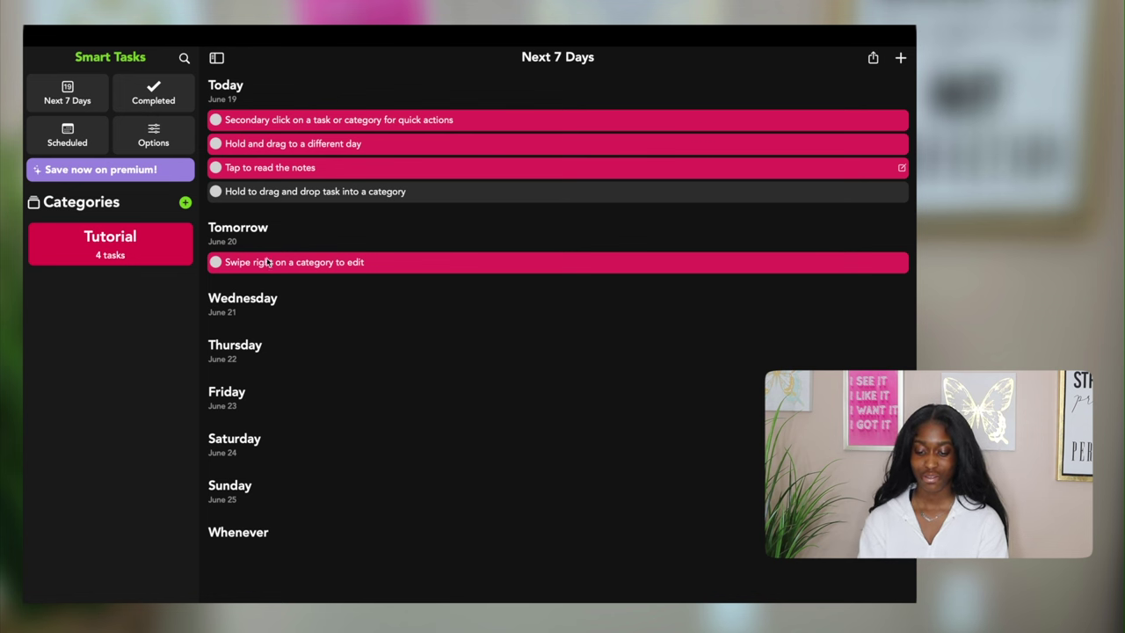
{"action": "left_click_drag", "start_coordinate": [248, 264], "coordinate": [585, 244]}
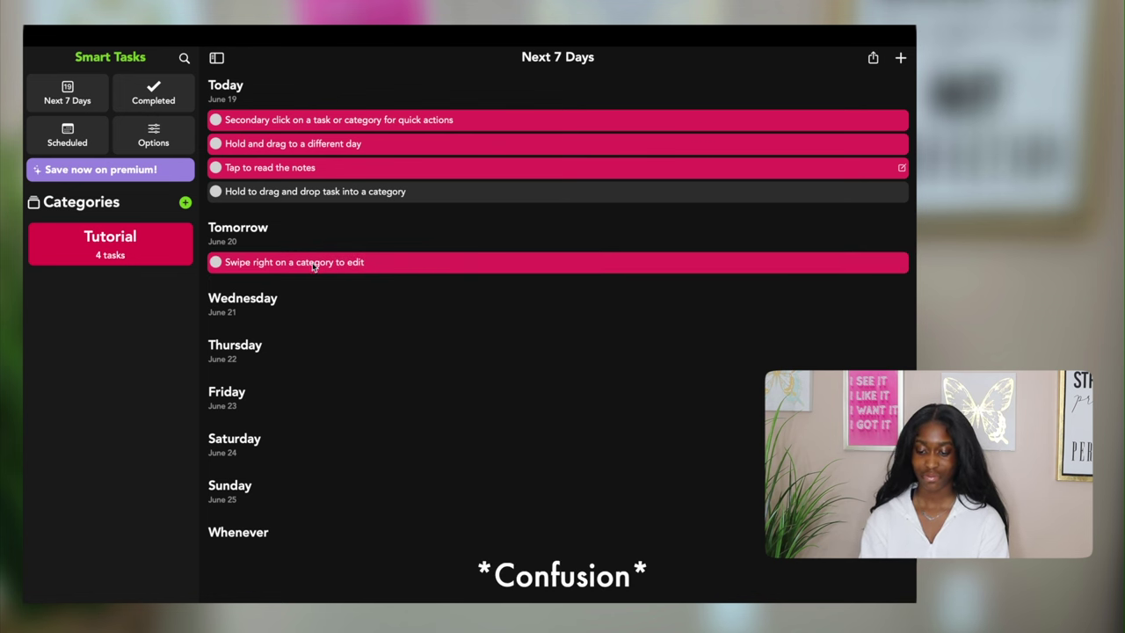
{"action": "left_click", "coordinate": [769, 269]}
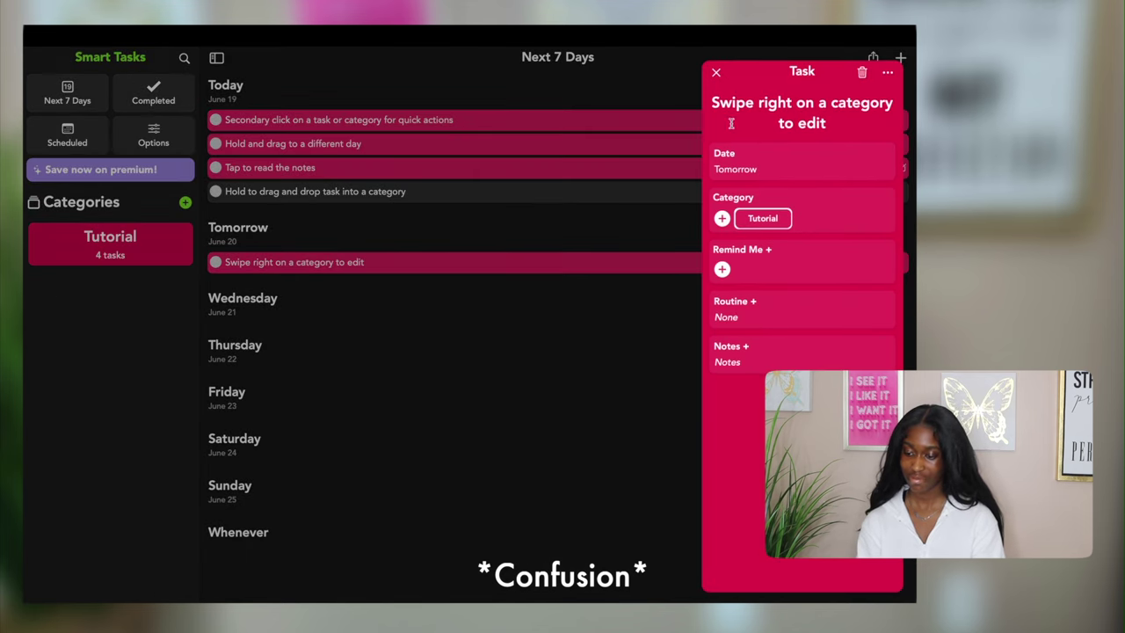
{"action": "left_click", "coordinate": [716, 73]}
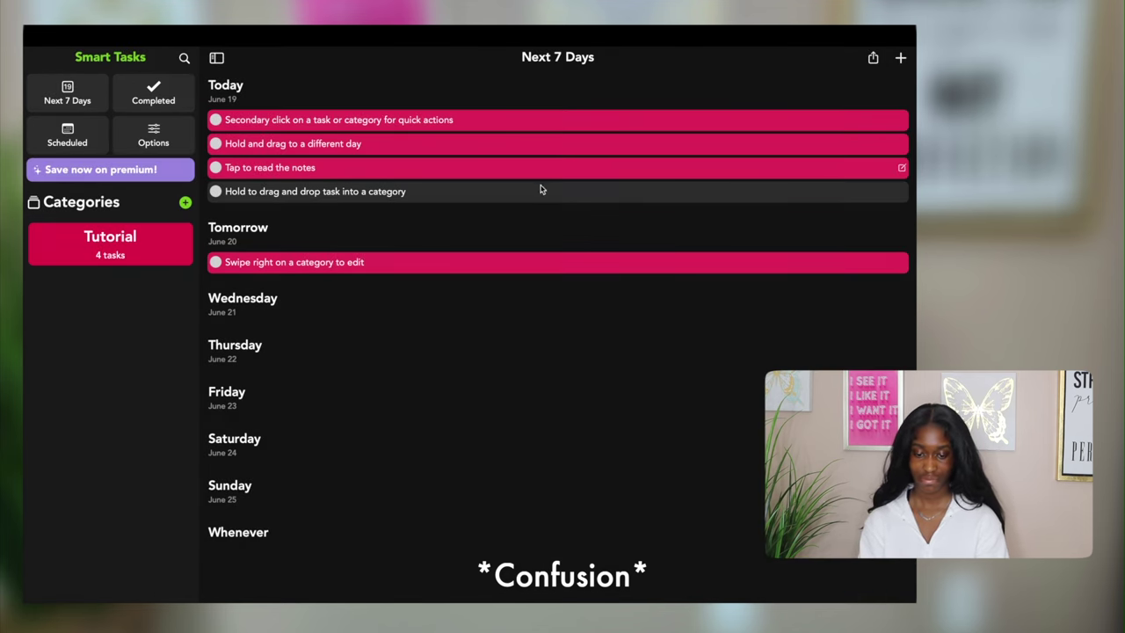
{"action": "right_click", "coordinate": [371, 268]}
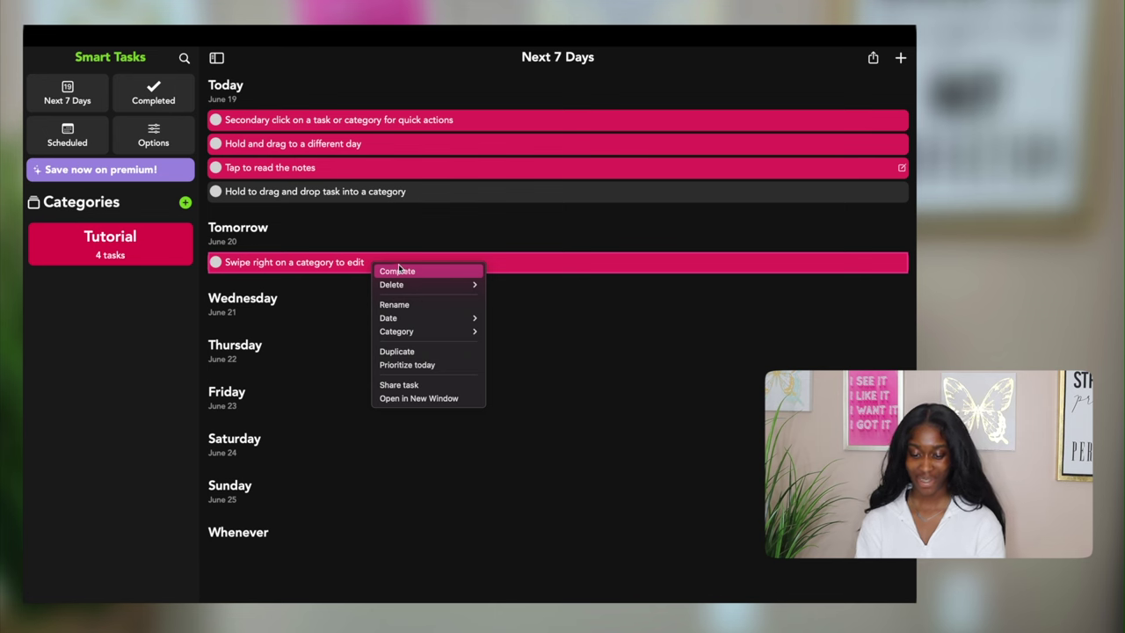
{"action": "left_click", "coordinate": [400, 271]}
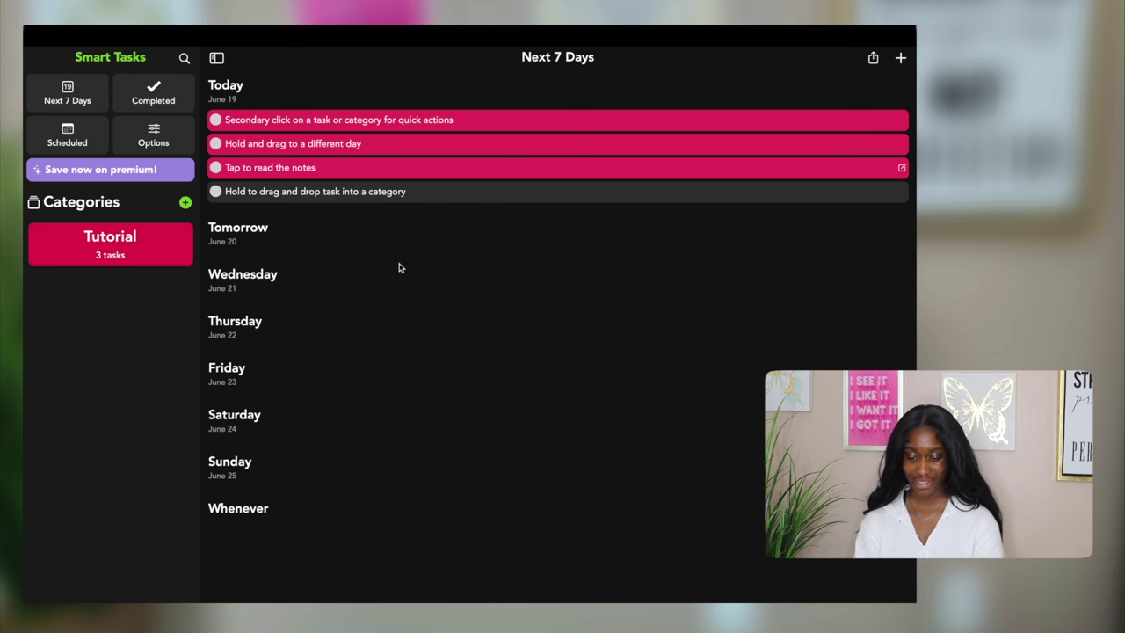
Complete the 'Secondary click' tutorial task and open the 'Hold and drag to a different day' task
{"action": "left_click", "coordinate": [377, 126]}
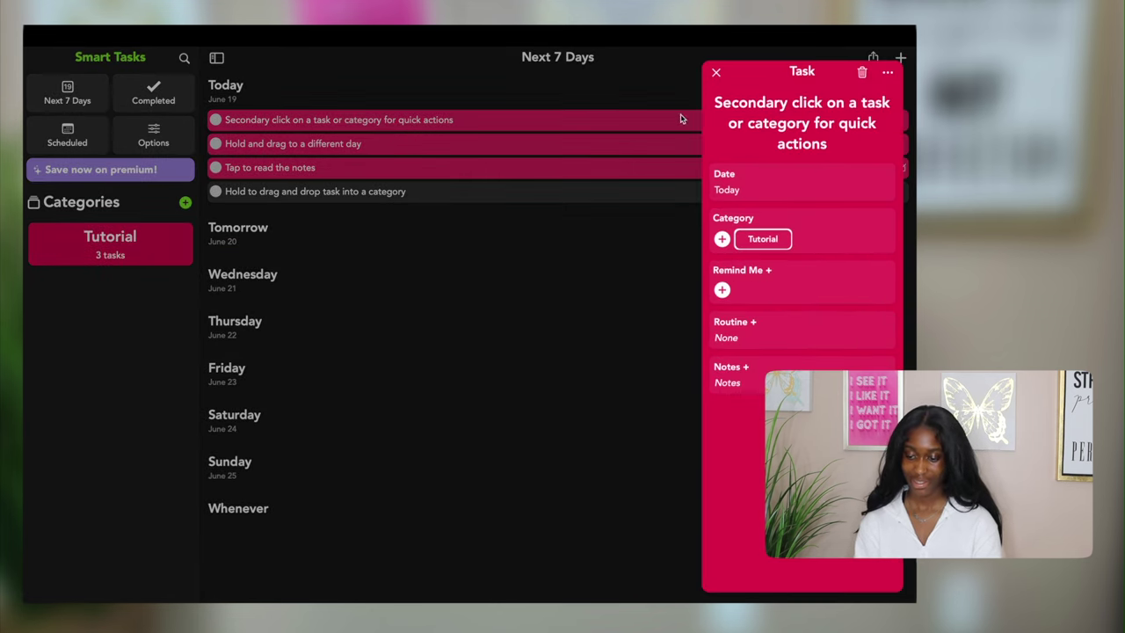
{"action": "left_click", "coordinate": [716, 71]}
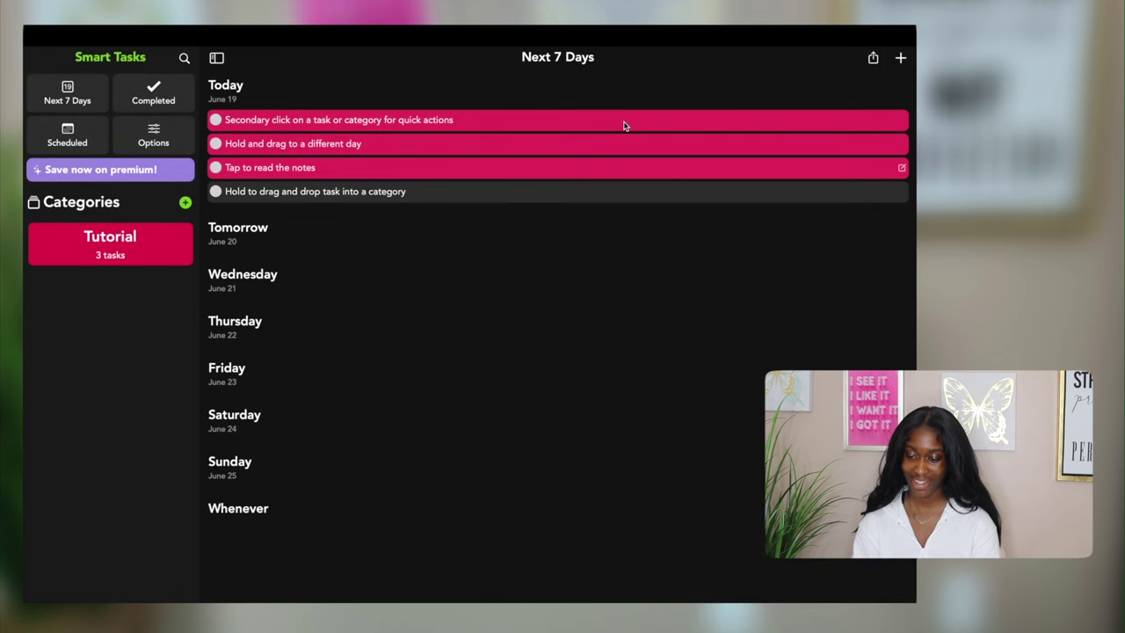
{"action": "left_click", "coordinate": [624, 126]}
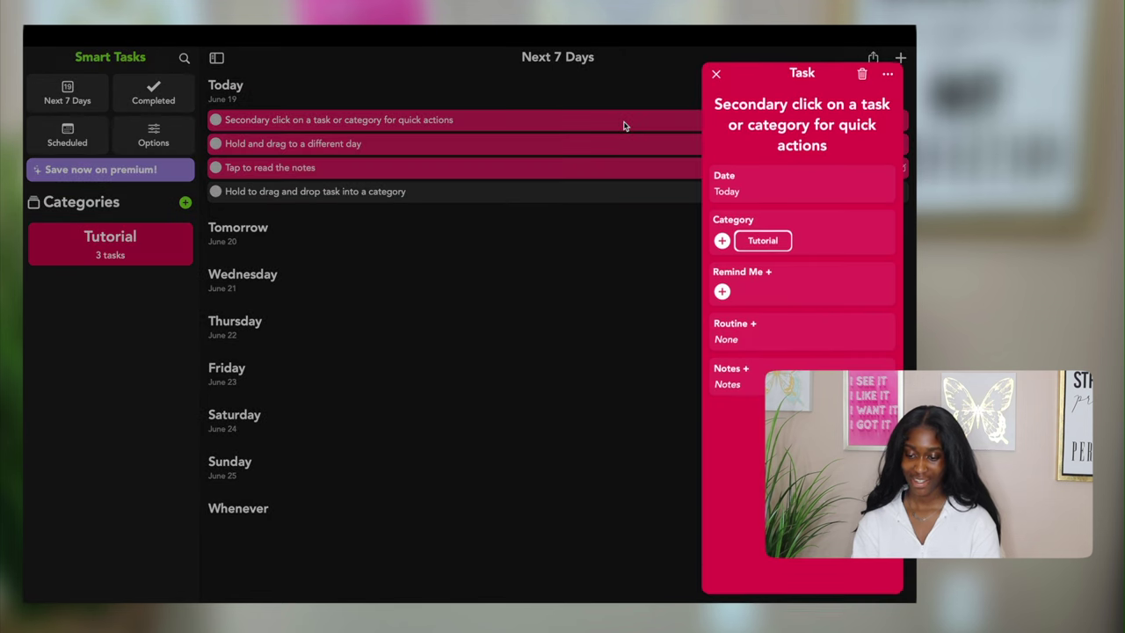
{"action": "left_click", "coordinate": [716, 72]}
{"action": "left_click", "coordinate": [667, 126]}
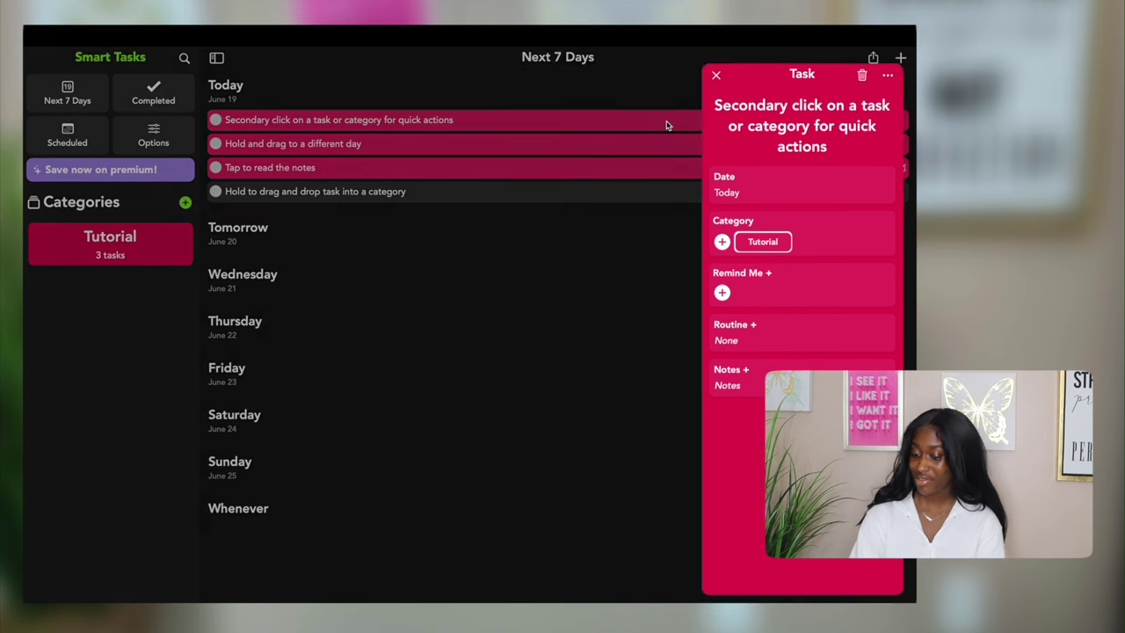
{"action": "left_click", "coordinate": [716, 73]}
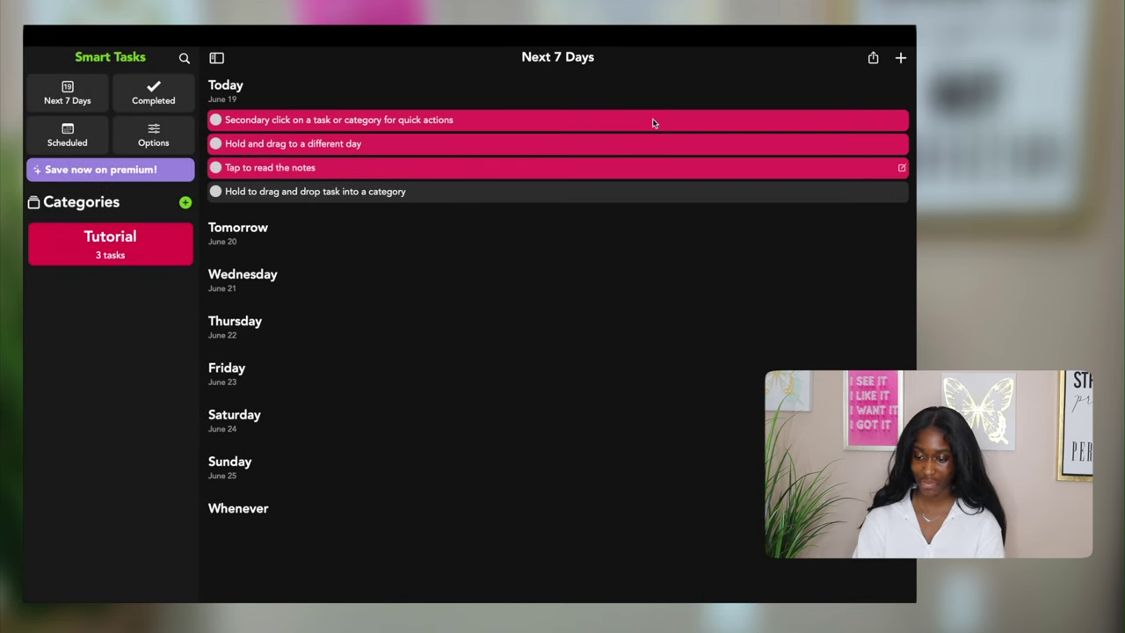
{"action": "right_click", "coordinate": [652, 120]}
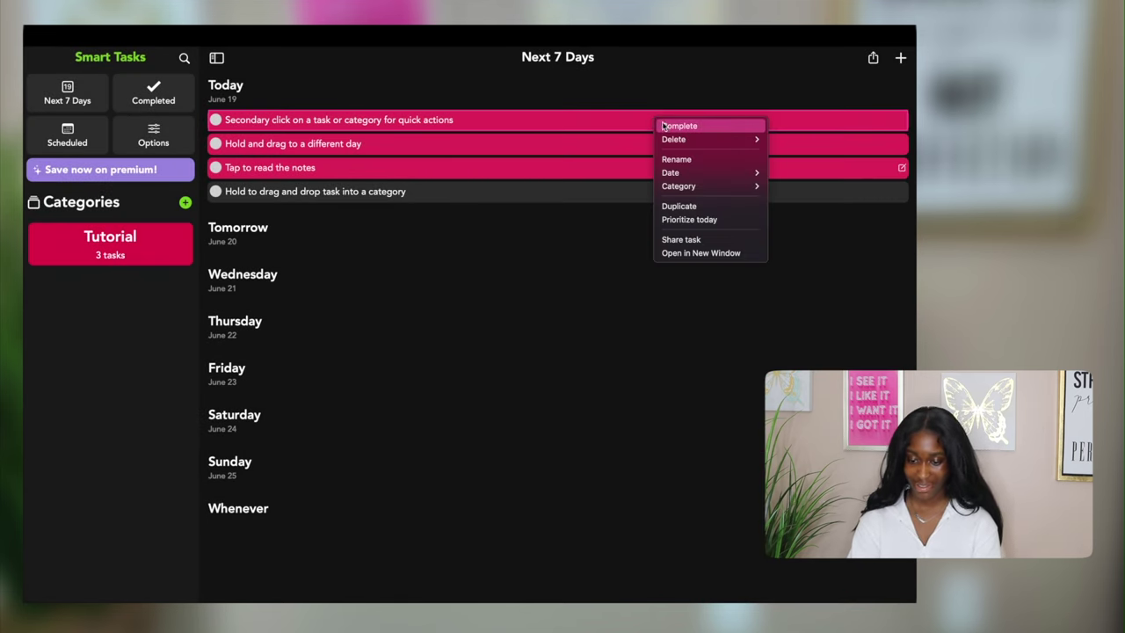
{"action": "left_click", "coordinate": [666, 126]}
{"action": "left_click", "coordinate": [651, 120]}
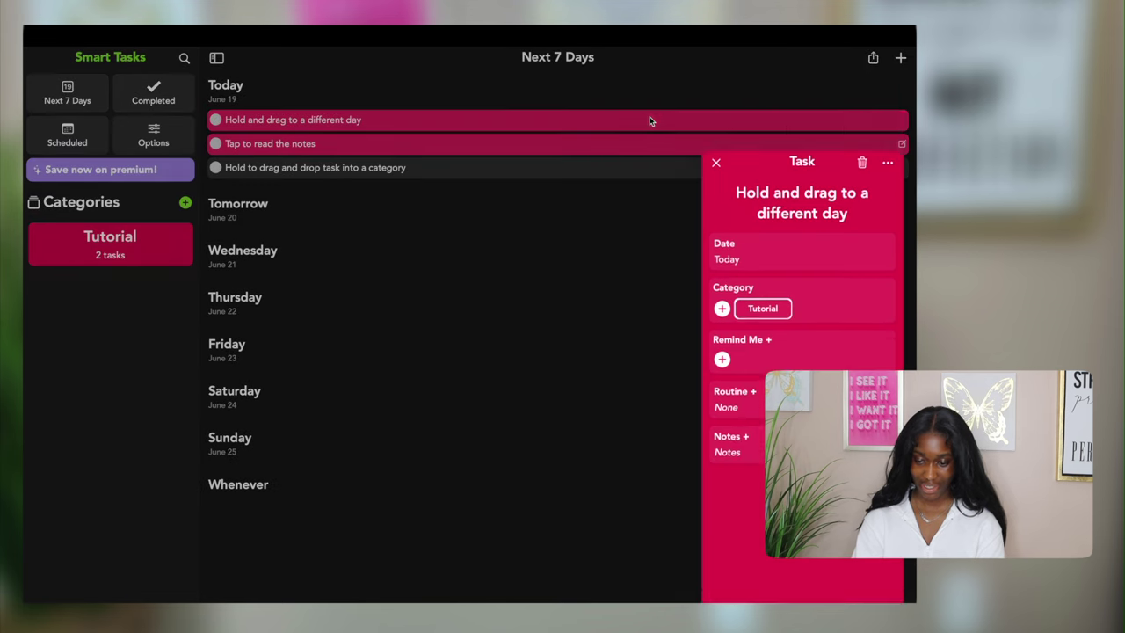
Retitle the task 'Film Macbook Unboxing Video', fixing the typo in the last word
{"action": "key", "text": "BackSpace"}
{"action": "key", "text": "BackSpace"}
{"action": "key", "text": "BackSpace"}
{"action": "key", "text": "BackSpace"}
{"action": "key", "text": "BackSpace"}
{"action": "key", "text": "BackSpace"}
{"action": "key", "text": "BackSpace"}
{"action": "key", "text": "BackSpace"}
{"action": "key", "text": "BackSpace"}
{"action": "key", "text": "BackSpace"}
{"action": "key", "text": "BackSpace"}
{"action": "key", "text": "BackSpace"}
{"action": "key", "text": "BackSpace"}
{"action": "key", "text": "BackSpace"}
{"action": "key", "text": "BackSpace"}
{"action": "key", "text": "BackSpace"}
{"action": "key", "text": "BackSpace"}
{"action": "key", "text": "BackSpace"}
{"action": "key", "text": "BackSpace"}
{"action": "key", "text": "BackSpace"}
{"action": "key", "text": "BackSpace"}
{"action": "key", "text": "BackSpace"}
{"action": "key", "text": "BackSpace"}
{"action": "key", "text": "BackSpace"}
{"action": "key", "text": "BackSpace"}
{"action": "key", "text": "BackSpace"}
{"action": "key", "text": "BackSpace"}
{"action": "key", "text": "BackSpace"}
{"action": "key", "text": "BackSpace"}
{"action": "key", "text": "BackSpace"}
{"action": "key", "text": "BackSpace"}
{"action": "key", "text": "BackSpace"}
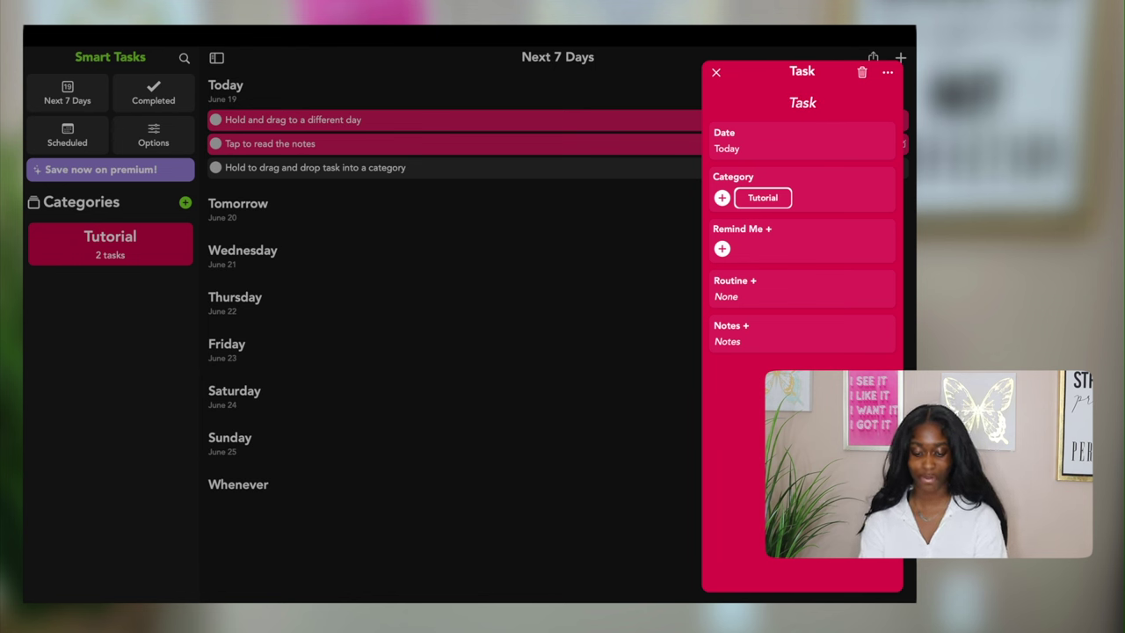
{"action": "type", "text": "Film Macbook"}
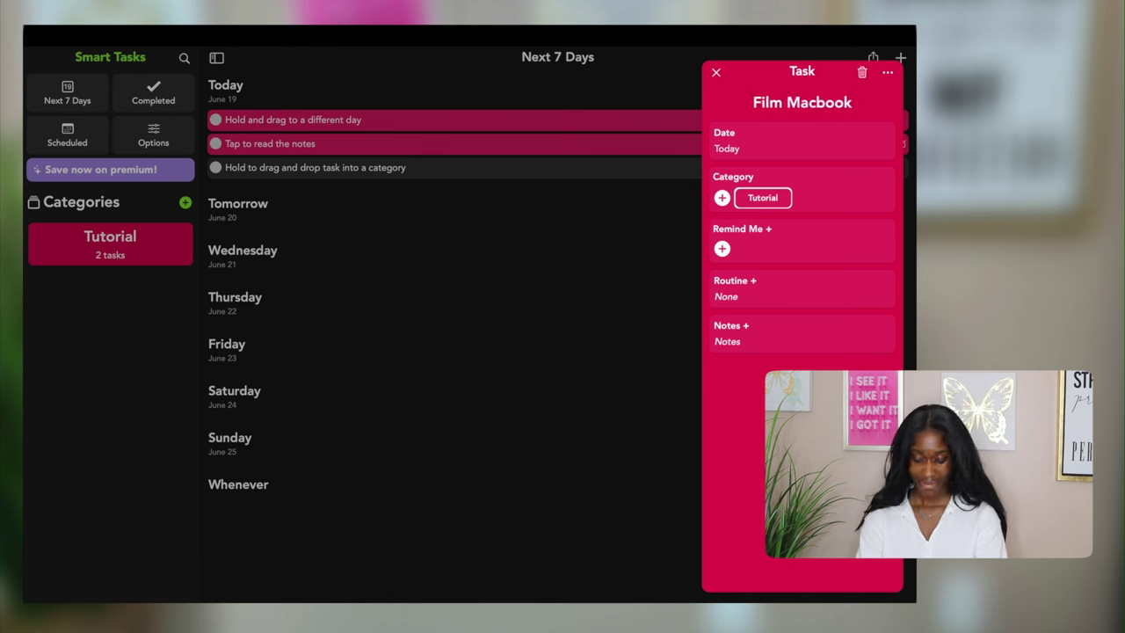
{"action": "type", "text": " Unboxing"}
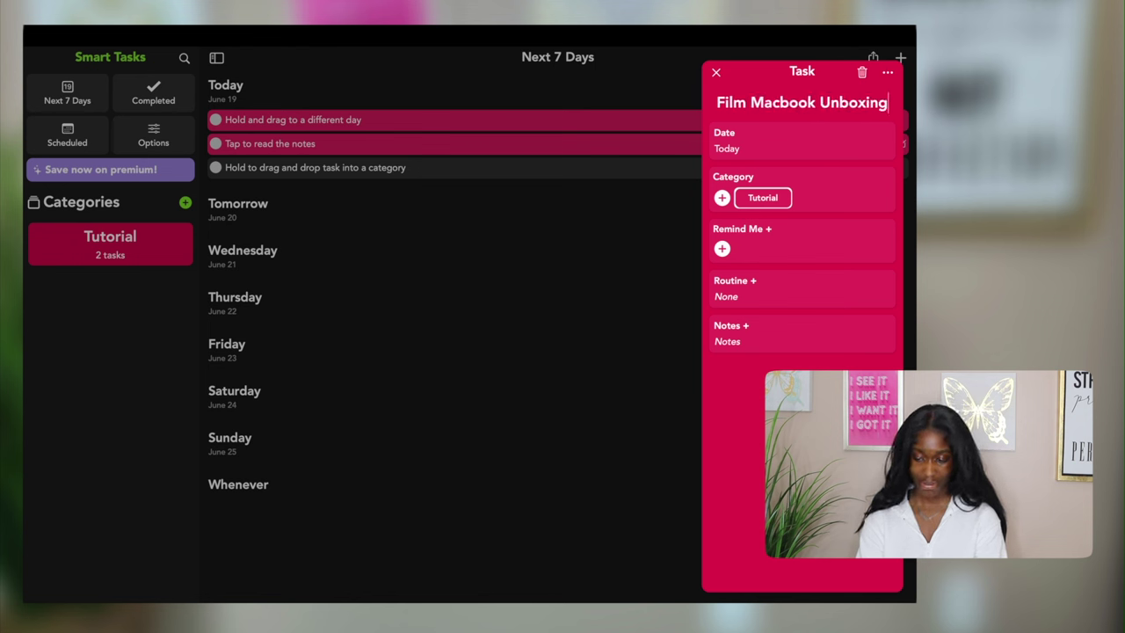
{"action": "type", "text": " Vdide"}
{"action": "key", "text": "BackSpace"}
{"action": "key", "text": "BackSpace"}
{"action": "key", "text": "BackSpace"}
{"action": "key", "text": "BackSpace"}
{"action": "type", "text": "ideo"}
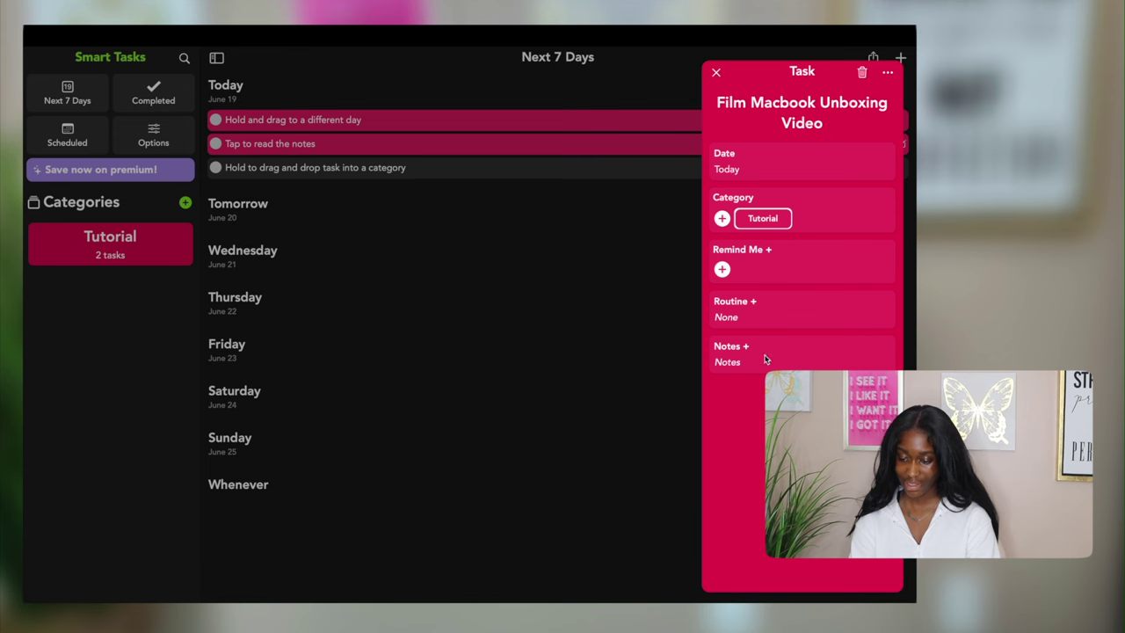
Create a blue category named 'YouTubing' for the task
{"action": "left_click", "coordinate": [725, 219]}
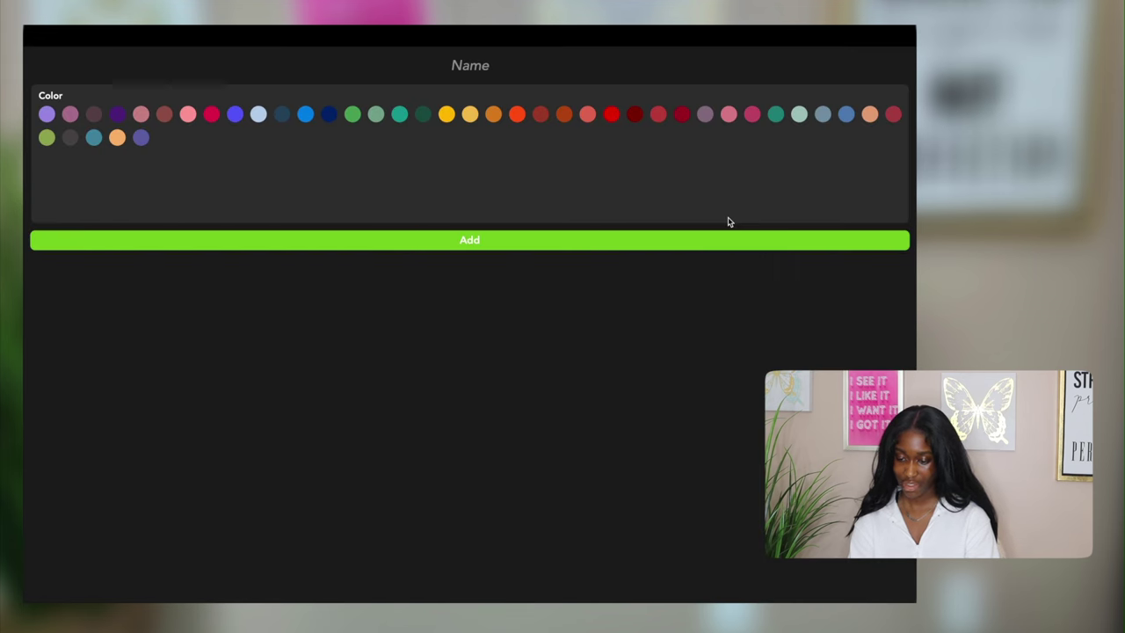
{"action": "left_click", "coordinate": [46, 115]}
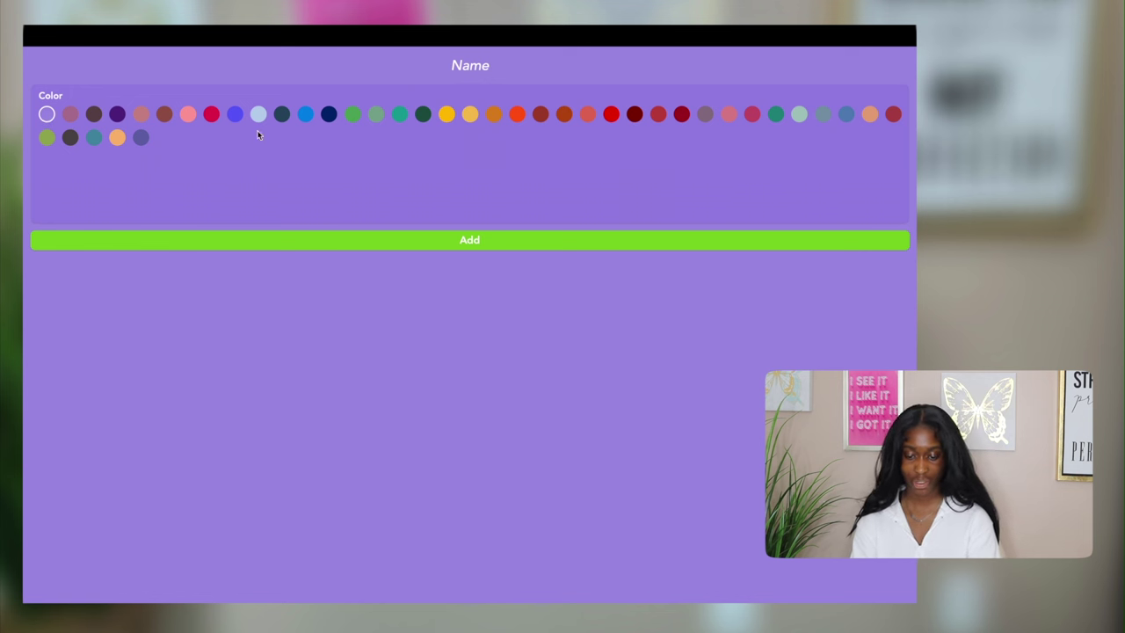
{"action": "left_click", "coordinate": [235, 115]}
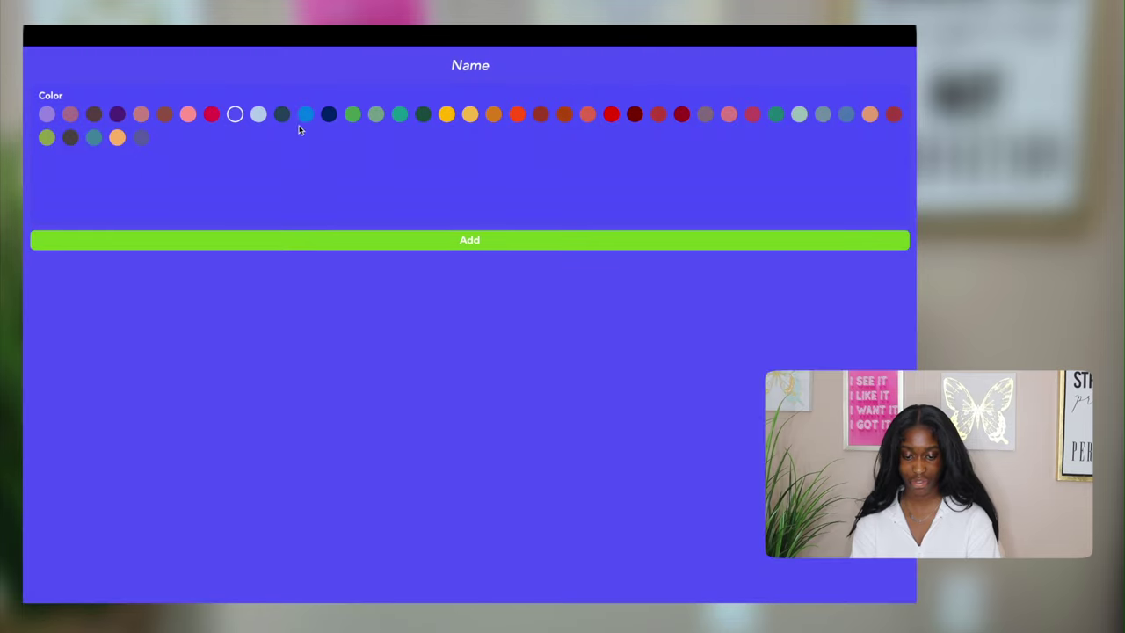
{"action": "left_click", "coordinate": [304, 116]}
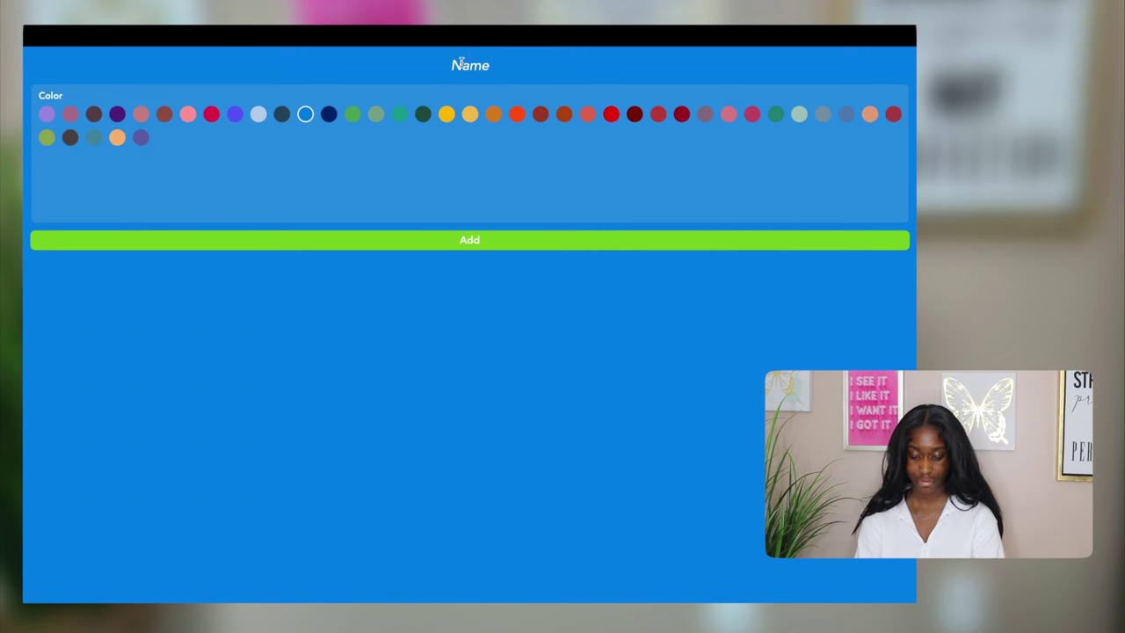
{"action": "type", "text": "Youtubing"}
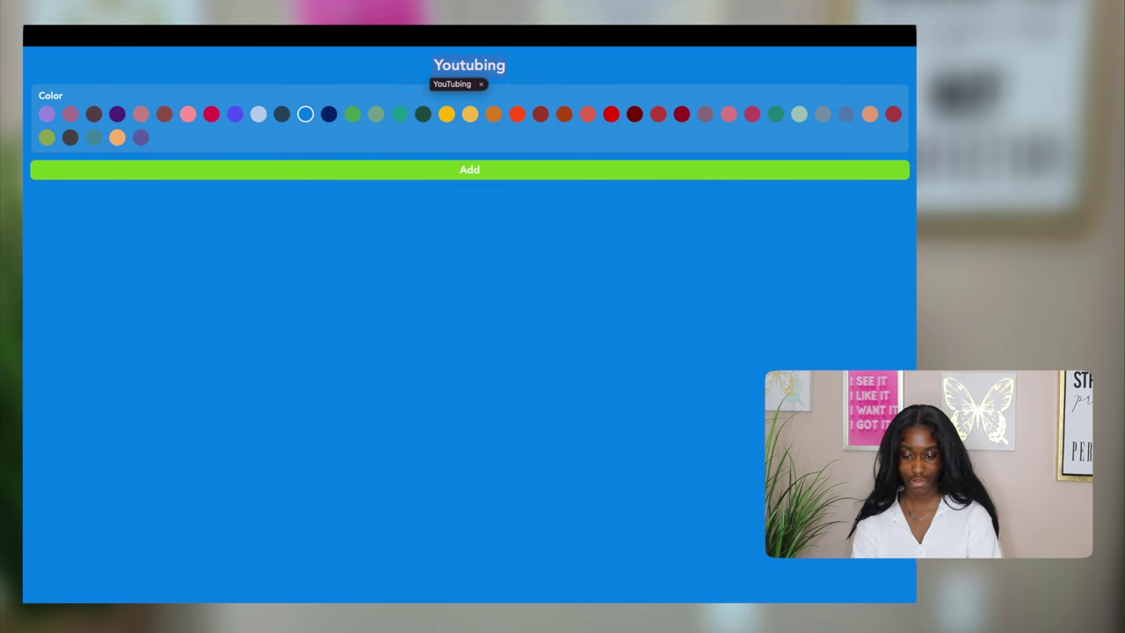
{"action": "key", "text": "Return"}
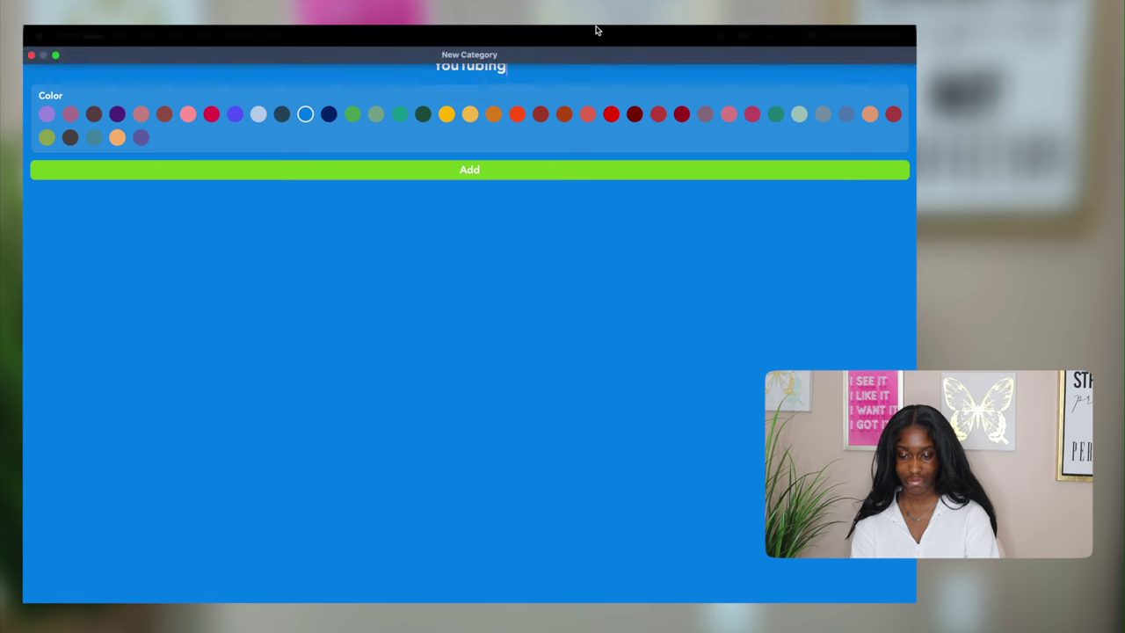
{"action": "left_click", "coordinate": [459, 168]}
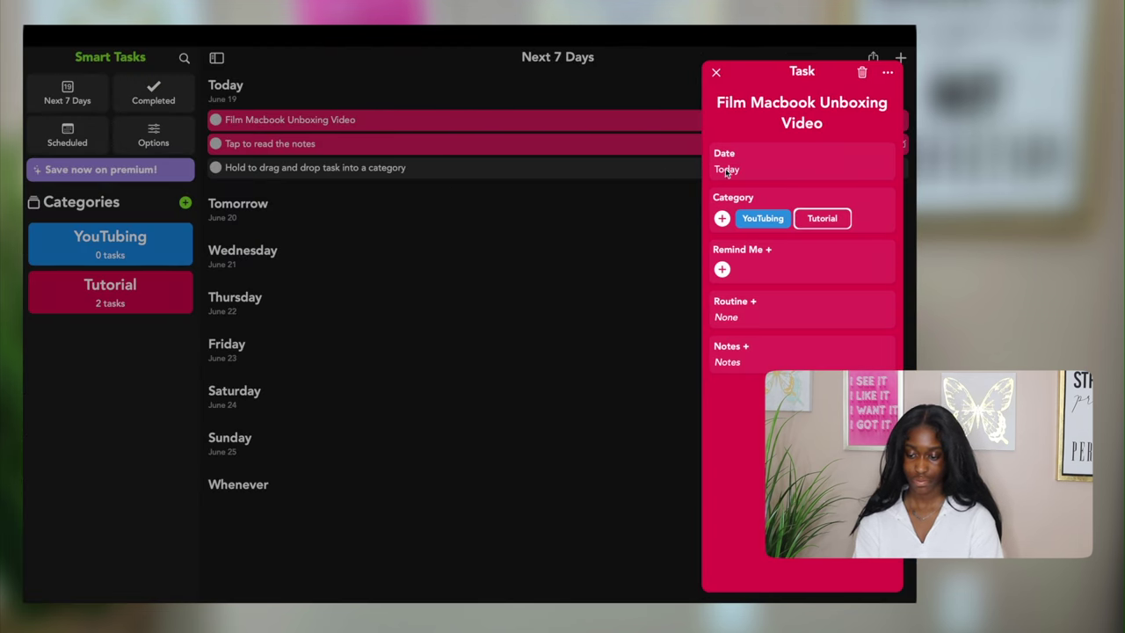
File 'Film Macbook Unboxing Video' under YouTubing and mark the notes task complete
{"action": "left_click", "coordinate": [760, 220]}
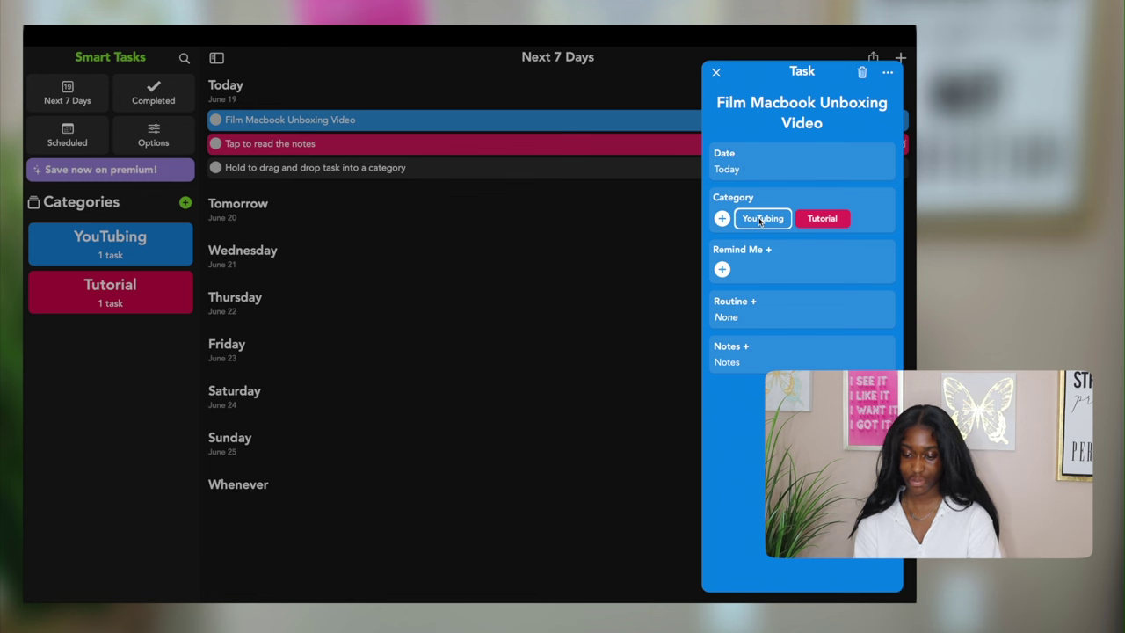
{"action": "left_click", "coordinate": [649, 241]}
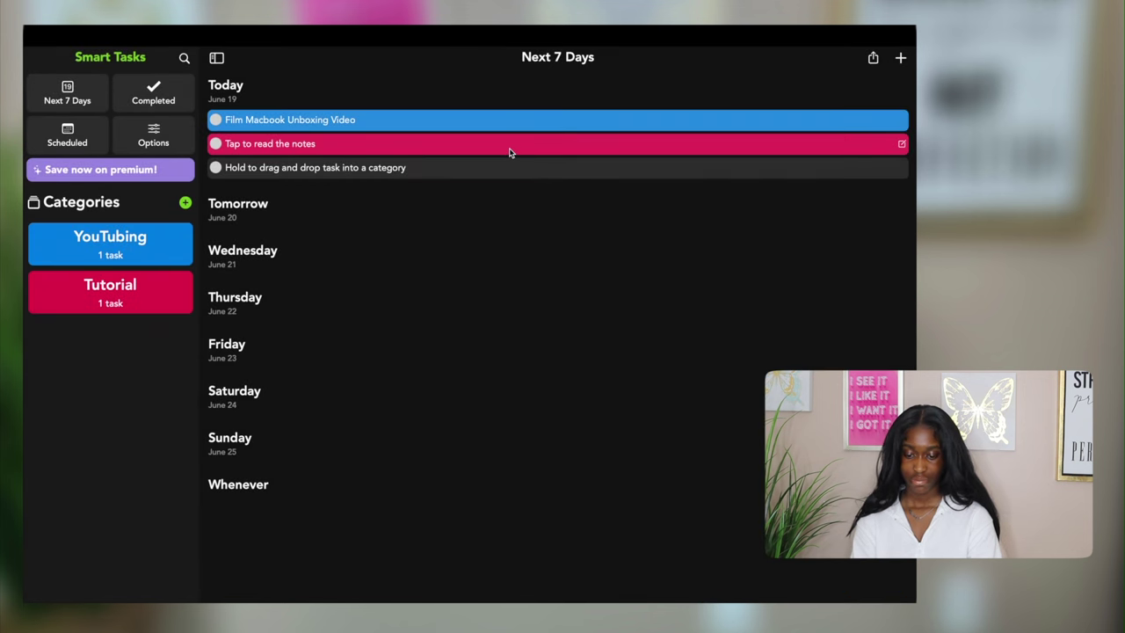
{"action": "right_click", "coordinate": [509, 151]}
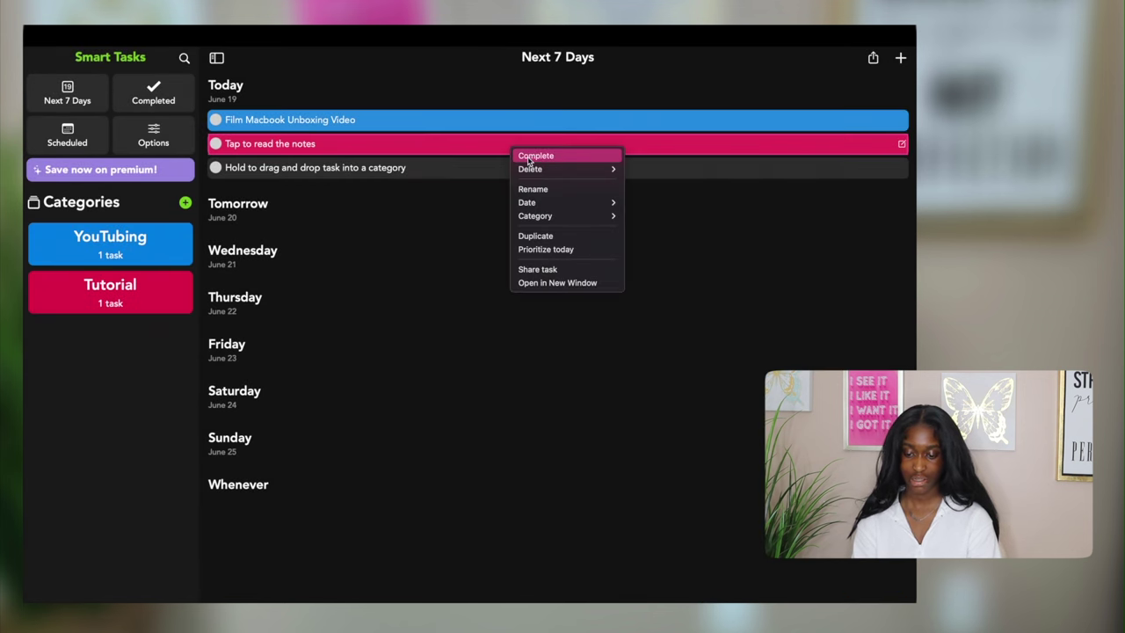
{"action": "left_click", "coordinate": [532, 158]}
Rename the drag-and-drop tip task to 'Transport Video to Macbook' and tag it YouTubing
{"action": "left_click", "coordinate": [467, 148]}
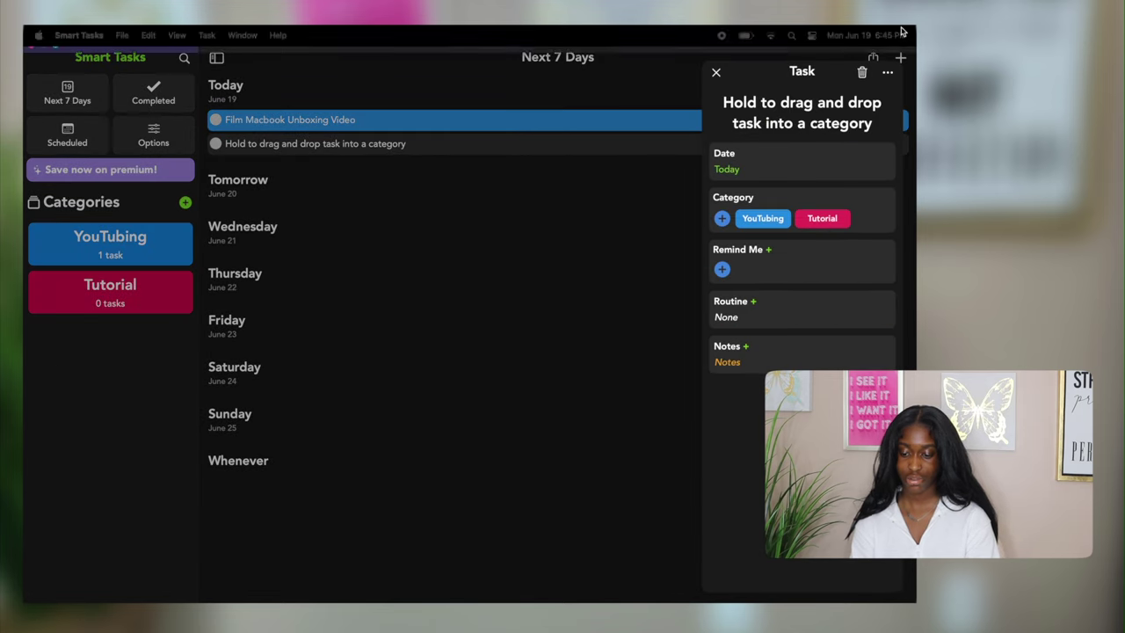
{"action": "left_click_drag", "start_coordinate": [880, 117], "coordinate": [726, 102]}
{"action": "key", "text": "BackSpace"}
{"action": "type", "text": "Tr"}
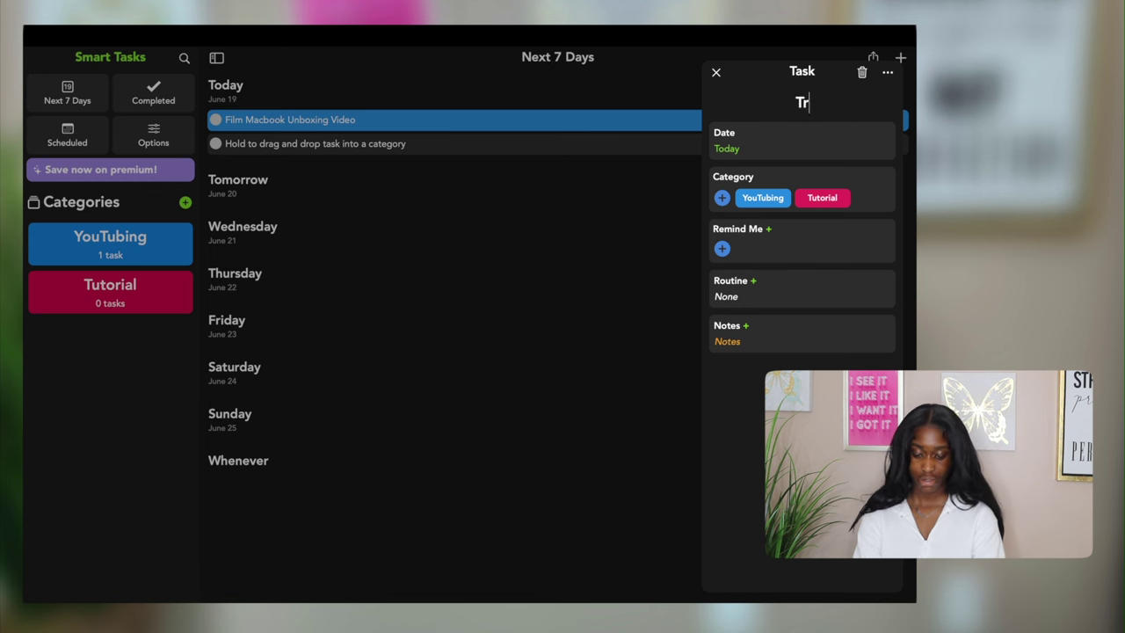
{"action": "type", "text": "anspoirt"}
{"action": "key", "text": "BackSpace"}
{"action": "key", "text": "BackSpace"}
{"action": "key", "text": "BackSpace"}
{"action": "type", "text": "rt Video to "}
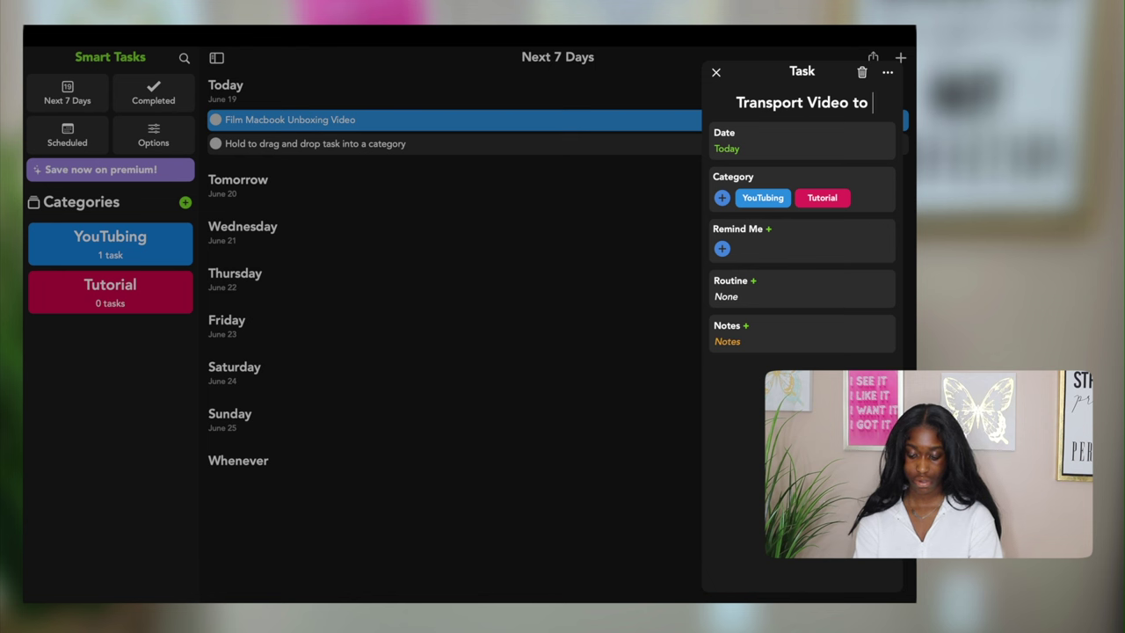
{"action": "type", "text": "Macbook"}
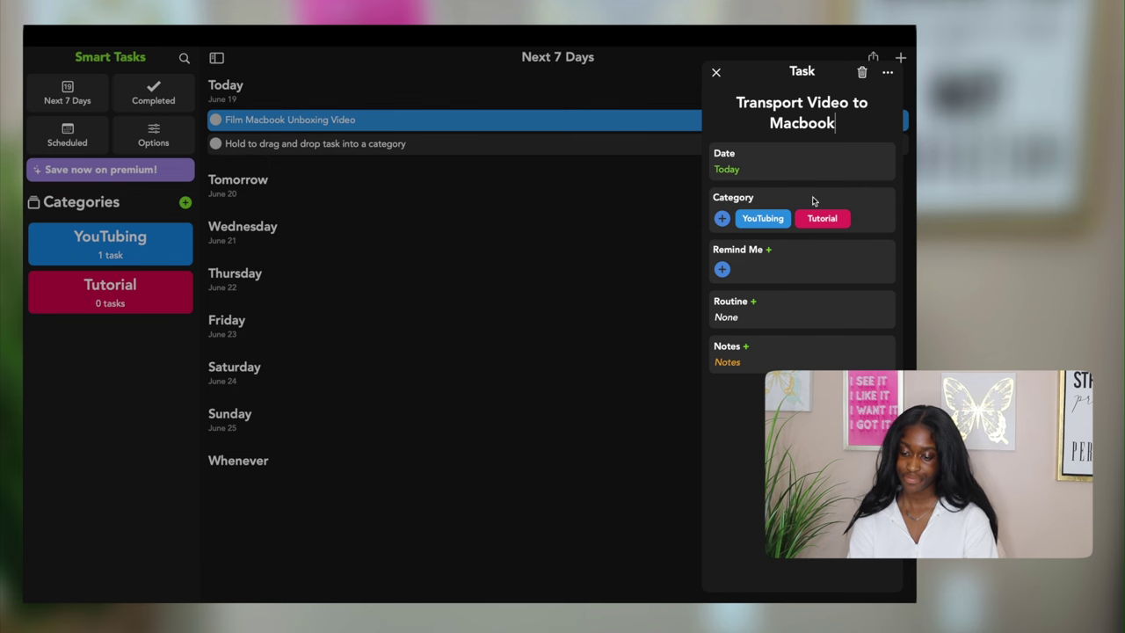
{"action": "left_click", "coordinate": [763, 217]}
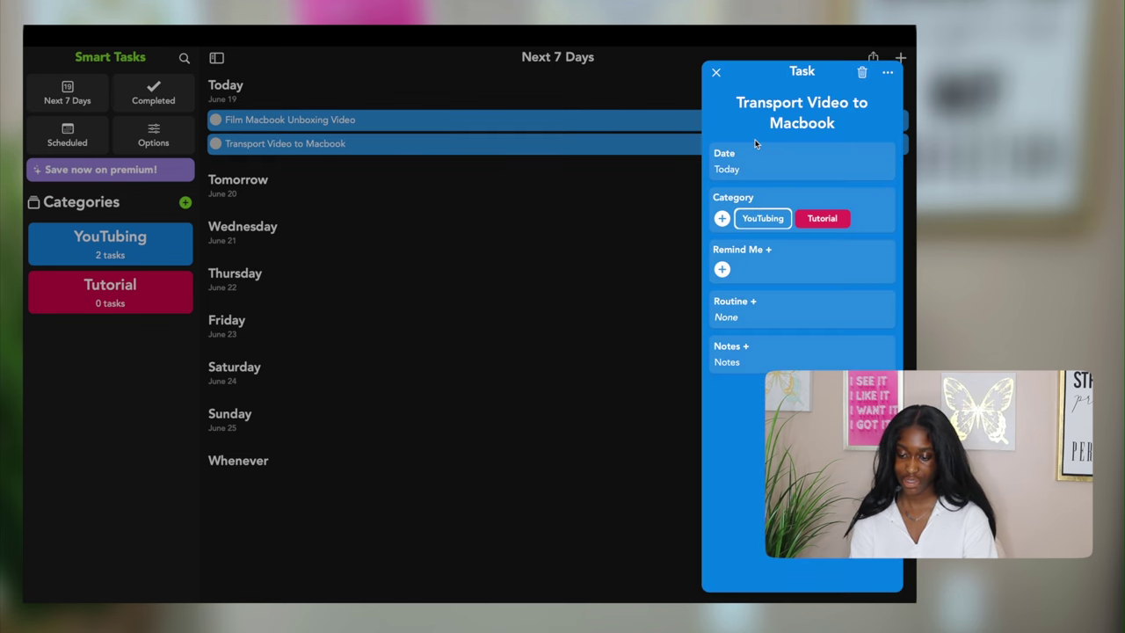
{"action": "left_click", "coordinate": [716, 72]}
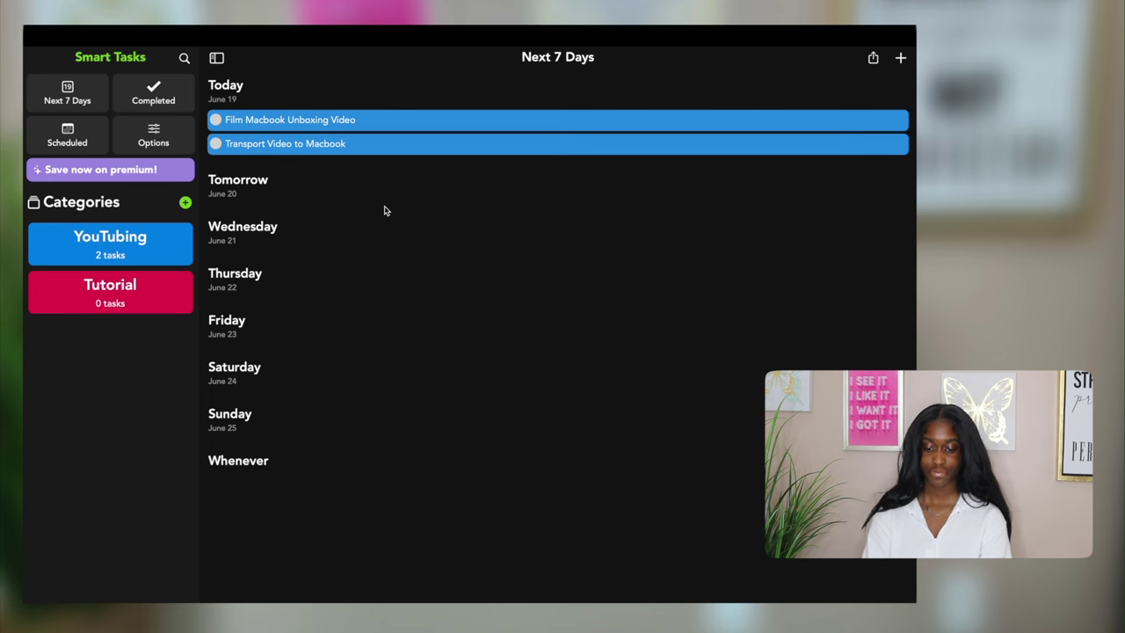
Scroll the widget gallery to FlipClock's Classic and Popular flip clock widgets
{"action": "mouse_move", "coordinate": [143, 30]}
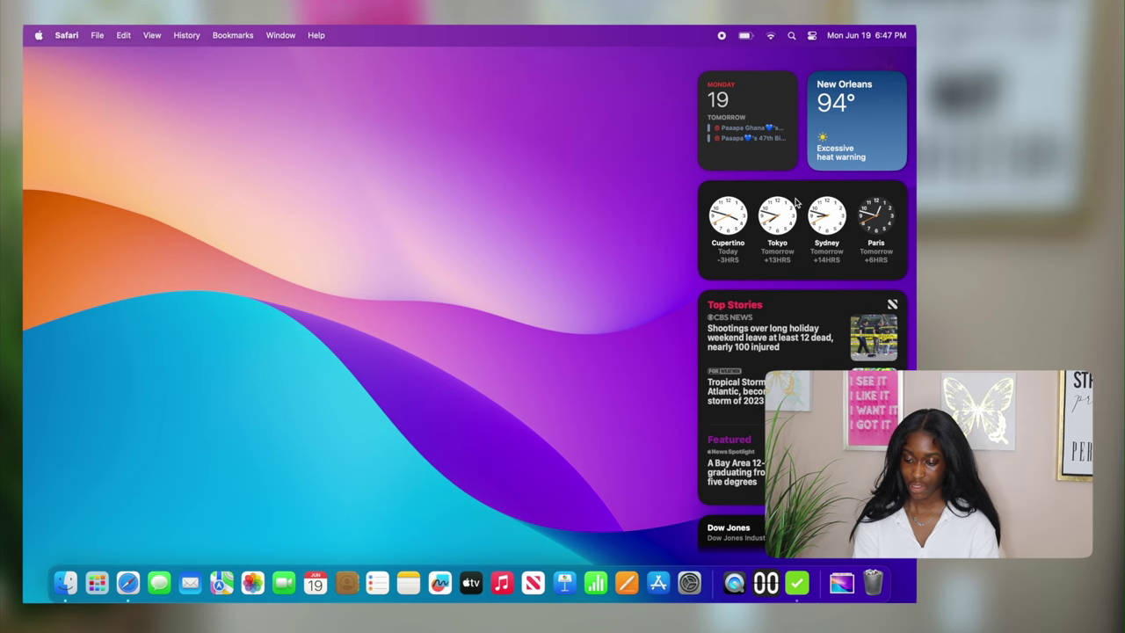
{"action": "scroll", "coordinate": [795, 202], "scroll_direction": "down", "scroll_amount": 5}
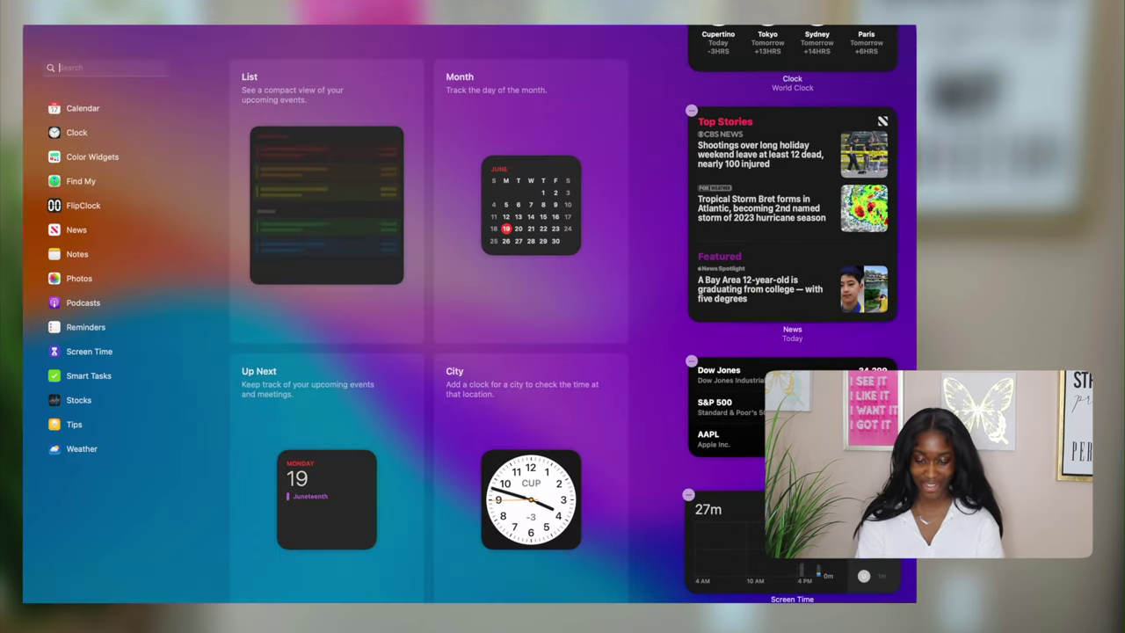
{"action": "scroll", "coordinate": [545, 487], "scroll_direction": "down", "scroll_amount": 5}
{"action": "scroll", "coordinate": [545, 487], "scroll_direction": "down", "scroll_amount": 10}
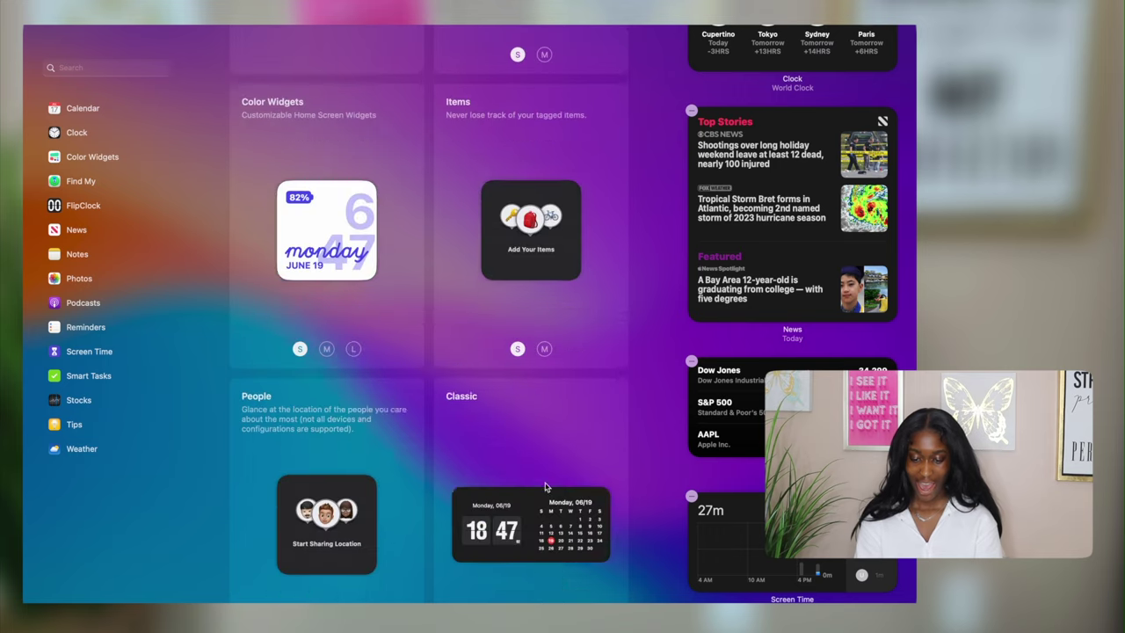
{"action": "scroll", "coordinate": [545, 486], "scroll_direction": "down", "scroll_amount": 5}
{"action": "scroll", "coordinate": [547, 486], "scroll_direction": "up", "scroll_amount": 3}
{"action": "scroll", "coordinate": [546, 486], "scroll_direction": "down", "scroll_amount": 15}
{"action": "scroll", "coordinate": [545, 486], "scroll_direction": "up", "scroll_amount": 10}
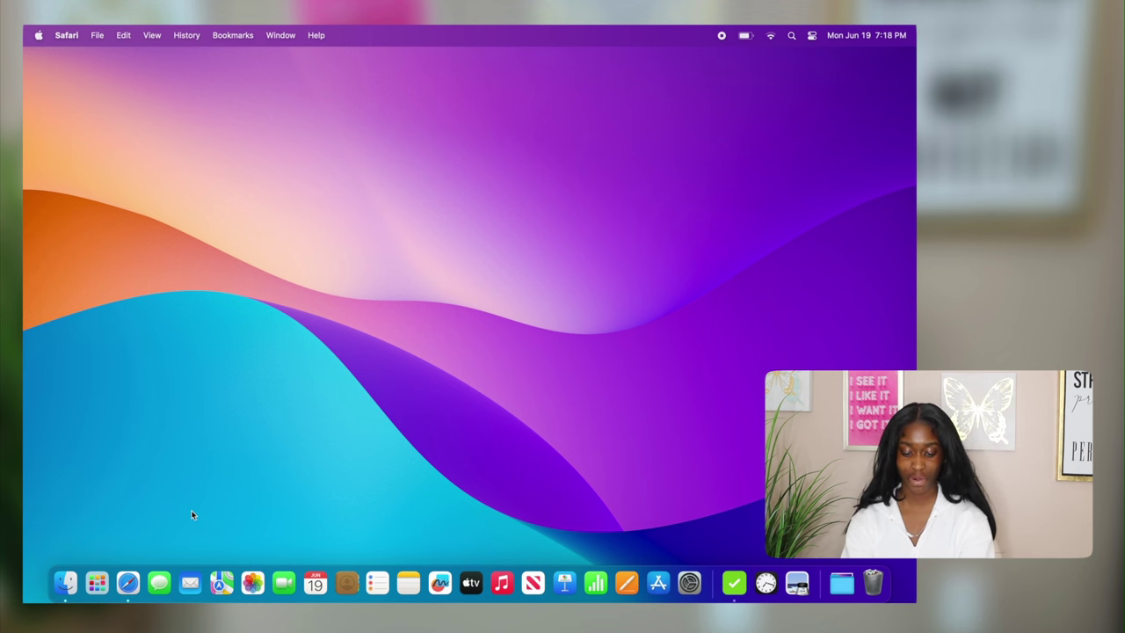
Launch the Flip Clock app from Launchpad to show the desktop flip clock
{"action": "left_click", "coordinate": [88, 584]}
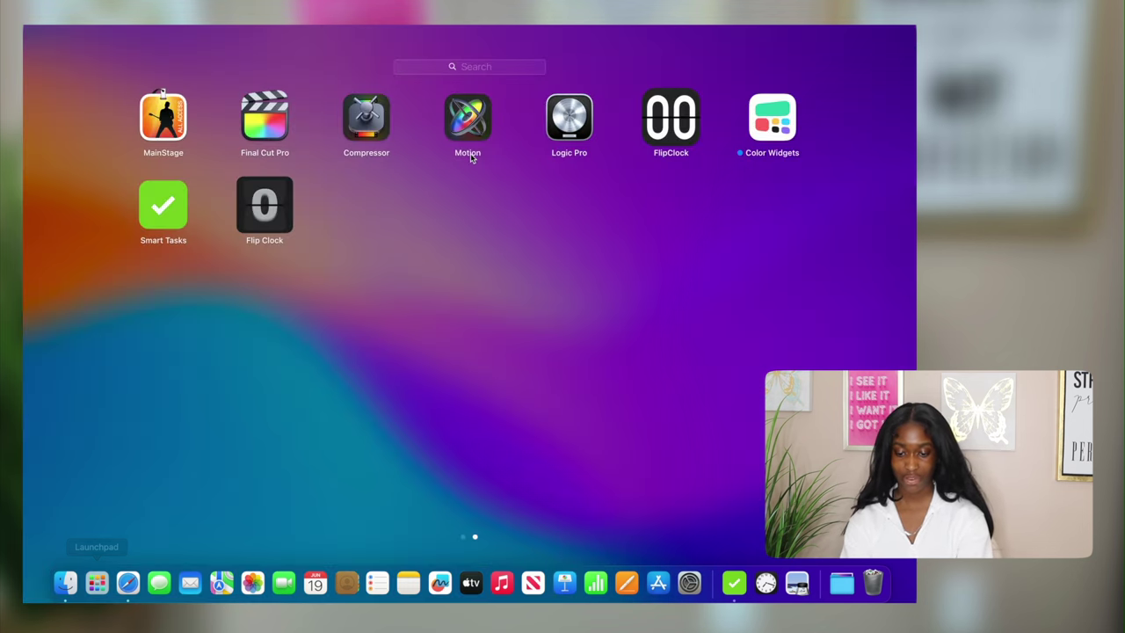
{"action": "left_click", "coordinate": [269, 228]}
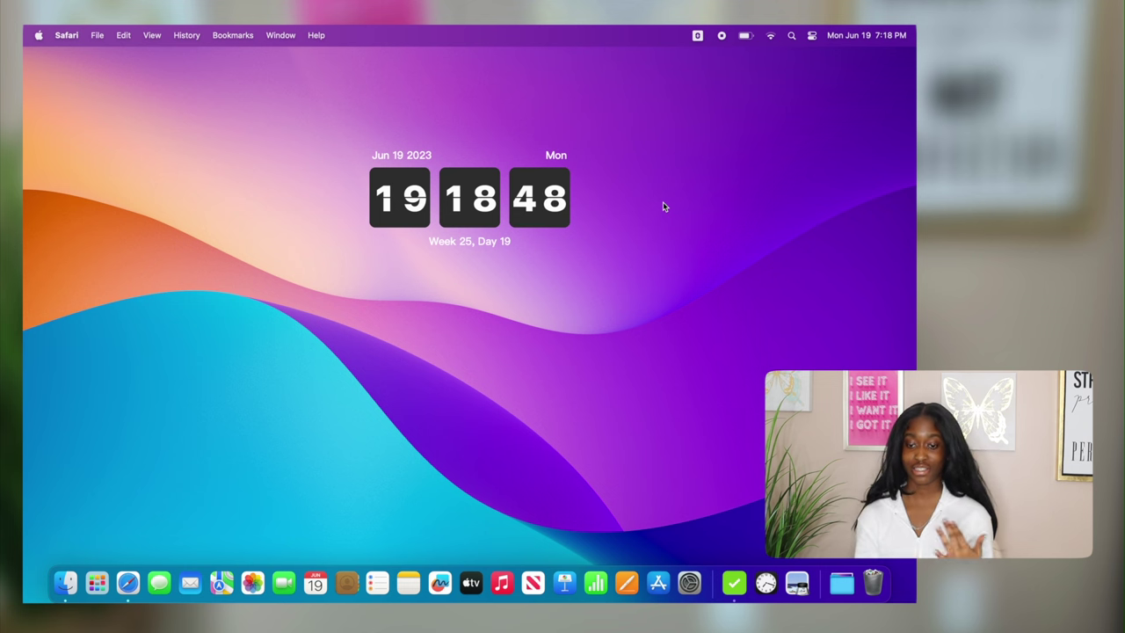
Open Flip Clock's Settings from its menu-bar icon and drag the window into full view
{"action": "left_click", "coordinate": [697, 36]}
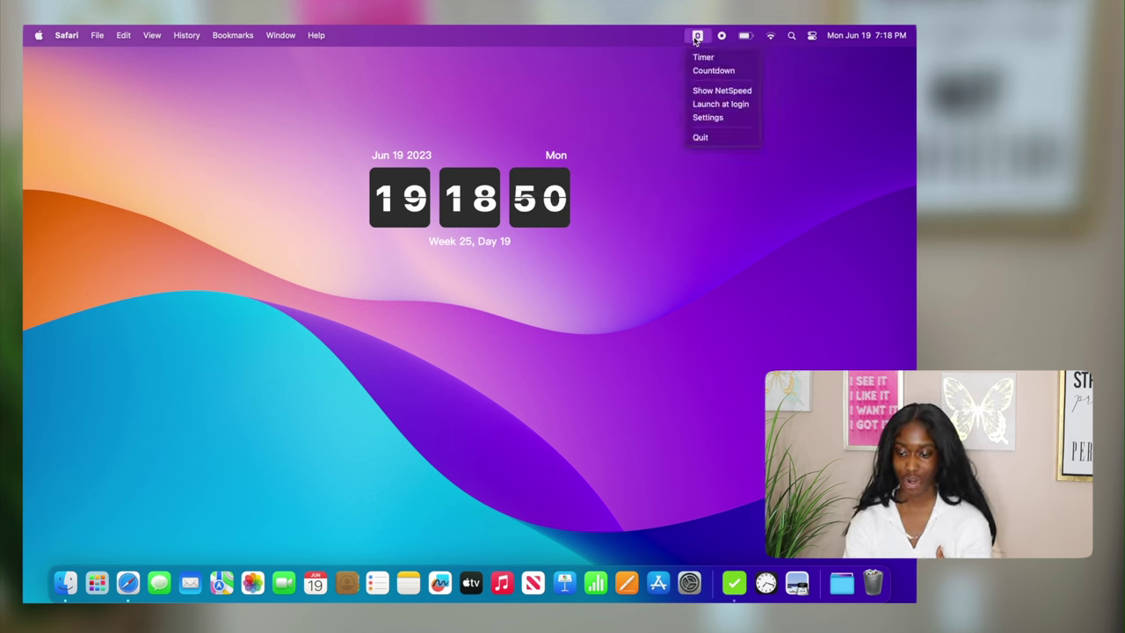
{"action": "left_click", "coordinate": [713, 117]}
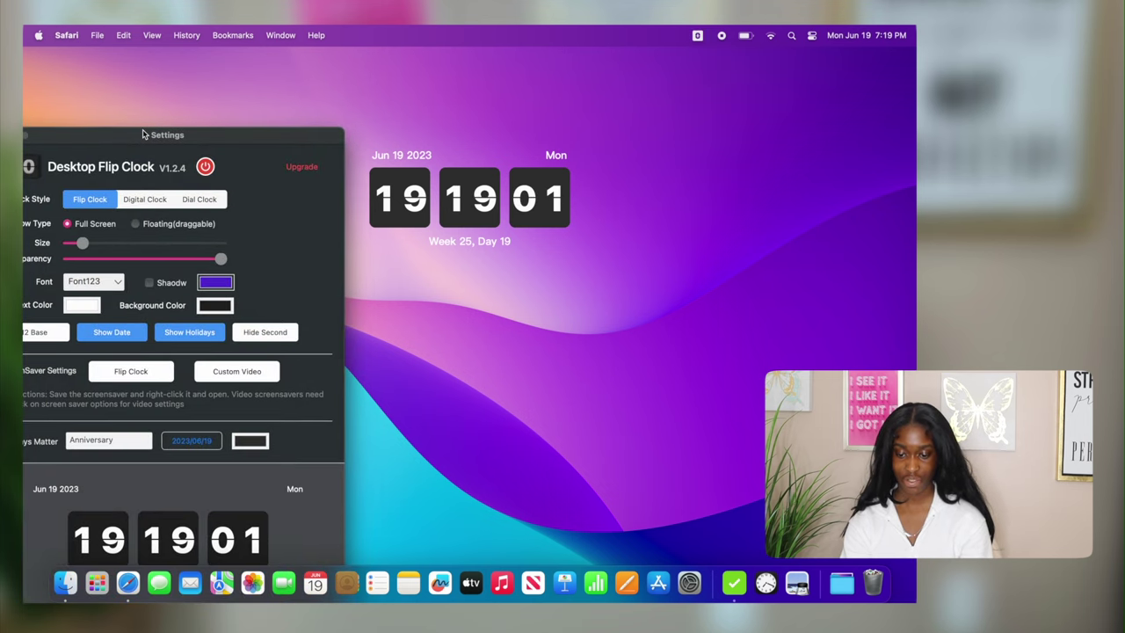
{"action": "mouse_move", "coordinate": [143, 134]}
{"action": "left_mouse_down"}
{"action": "mouse_move", "coordinate": [164, 102]}
{"action": "mouse_move", "coordinate": [230, 260]}
{"action": "mouse_move", "coordinate": [371, 259]}
{"action": "mouse_move", "coordinate": [287, 239]}
{"action": "mouse_move", "coordinate": [132, 150]}
{"action": "mouse_move", "coordinate": [144, 125]}
{"action": "left_mouse_up"}
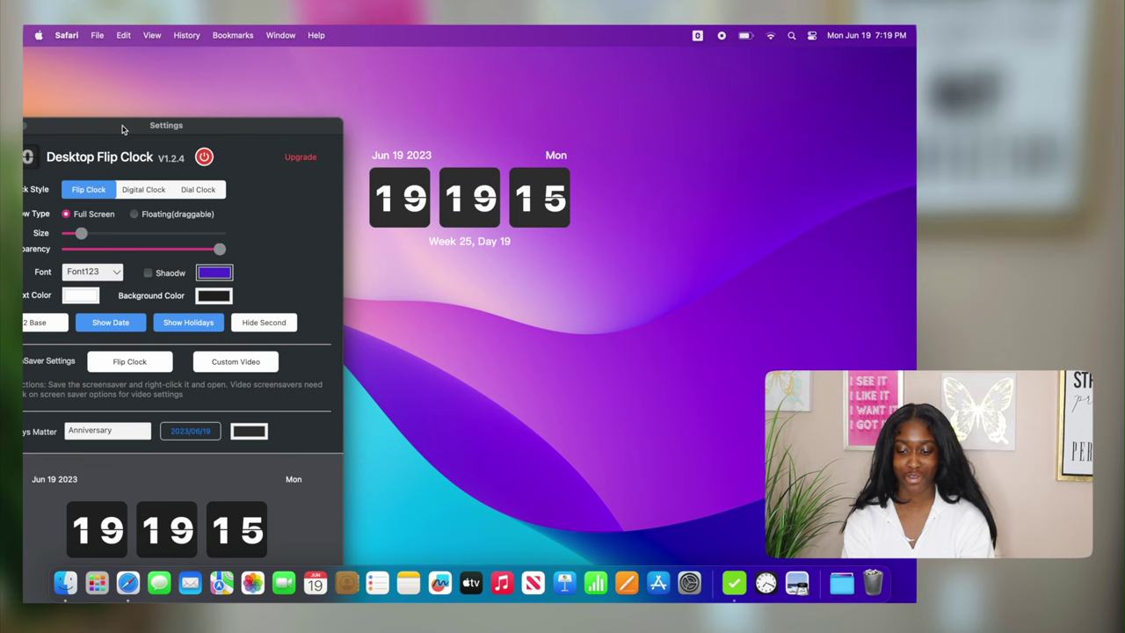
{"action": "left_click_drag", "start_coordinate": [123, 130], "coordinate": [117, 100]}
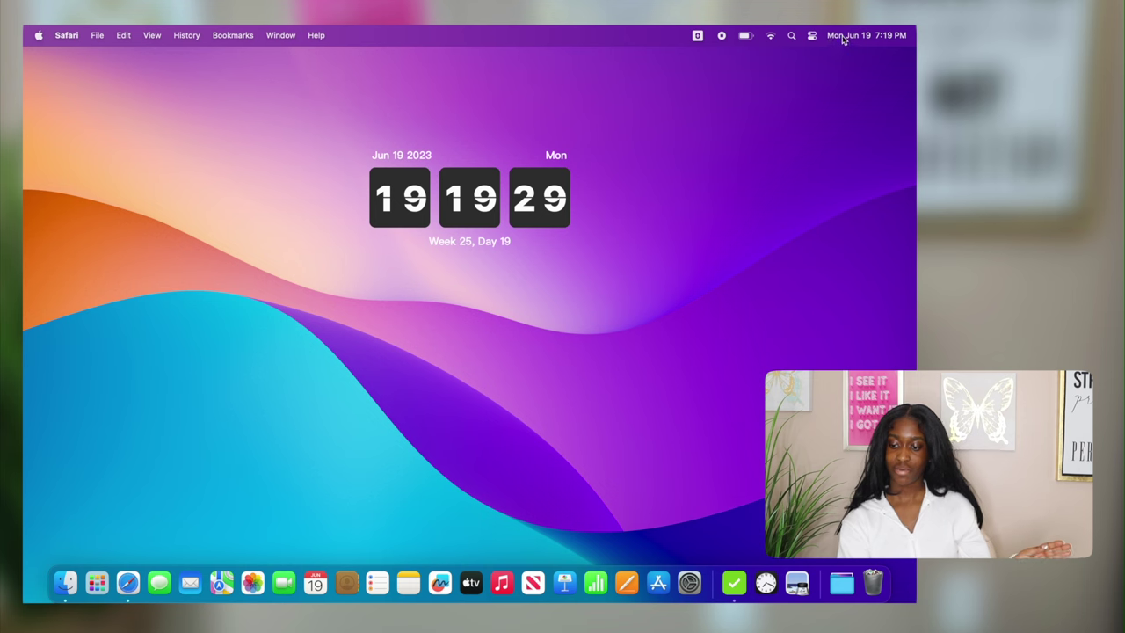
Open Notification Center from the menu-bar date to view the widgets
{"action": "left_click", "coordinate": [847, 36]}
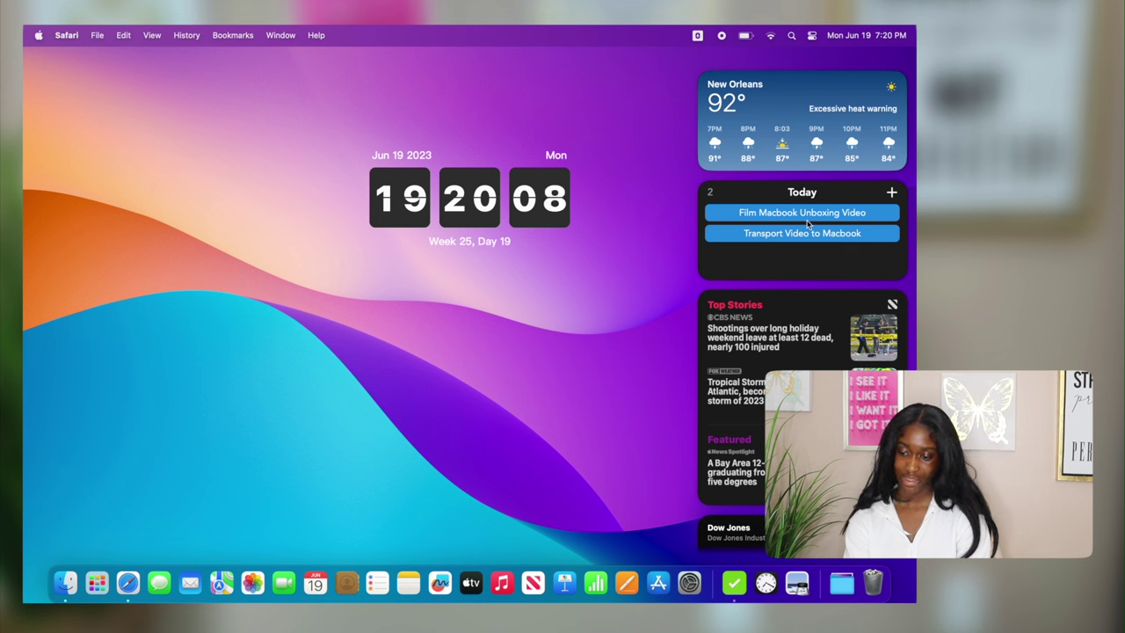
Open Smart Tasks from its widget, dismiss the Custom colors popup, quit it, and recheck Notification Center
{"action": "left_click", "coordinate": [807, 265]}
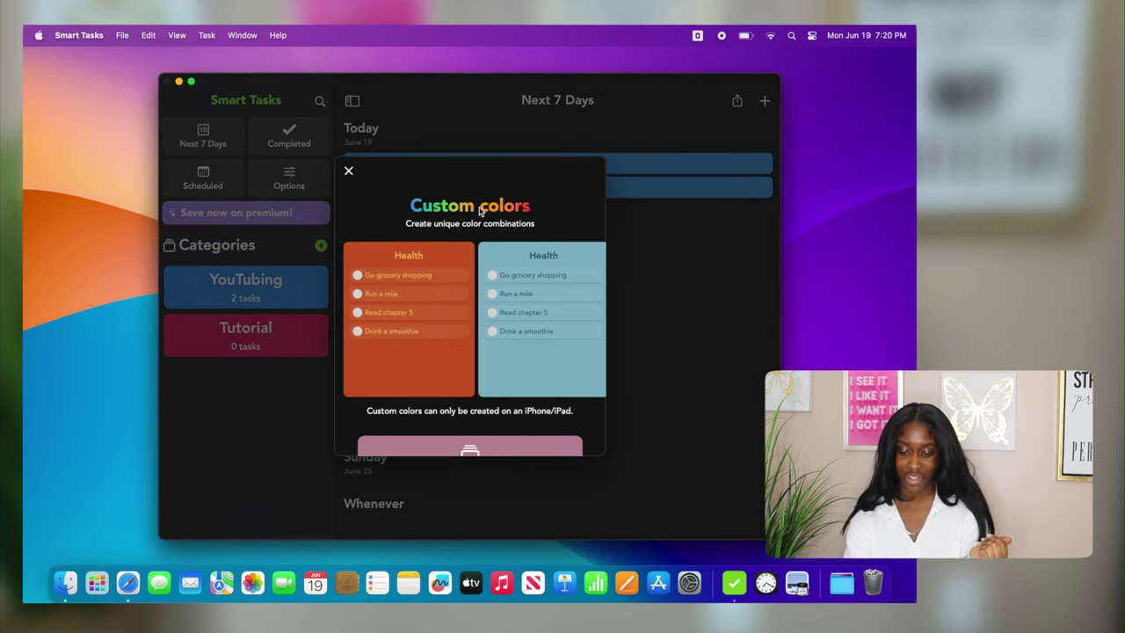
{"action": "scroll", "coordinate": [467, 259], "scroll_direction": "down", "scroll_amount": 8}
{"action": "scroll", "coordinate": [414, 278], "scroll_direction": "up", "scroll_amount": 10}
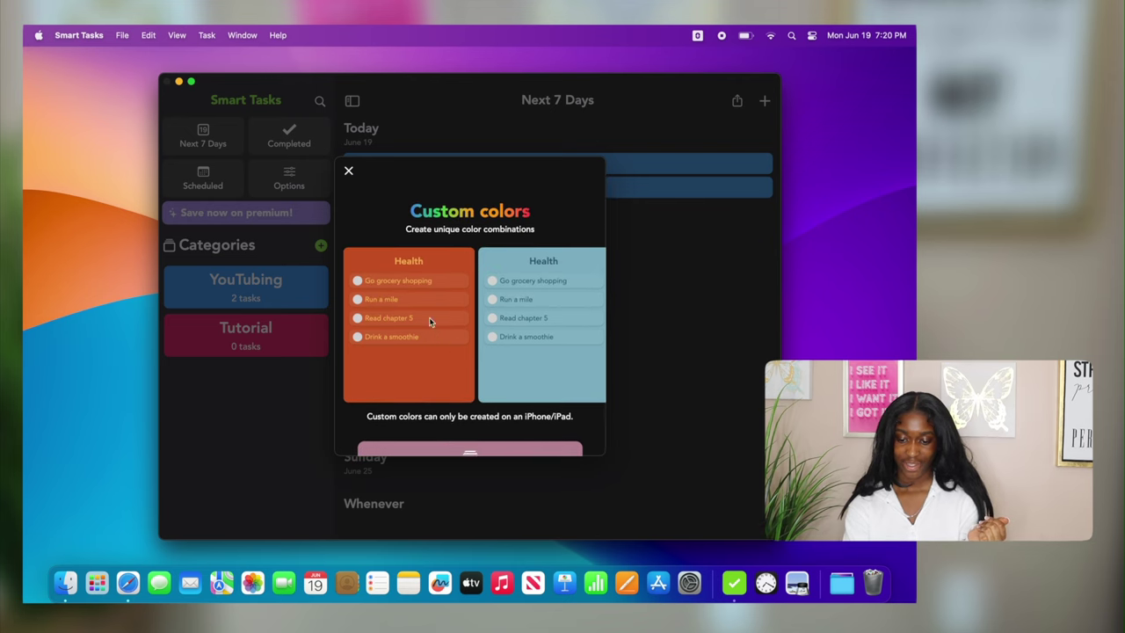
{"action": "left_click", "coordinate": [349, 171]}
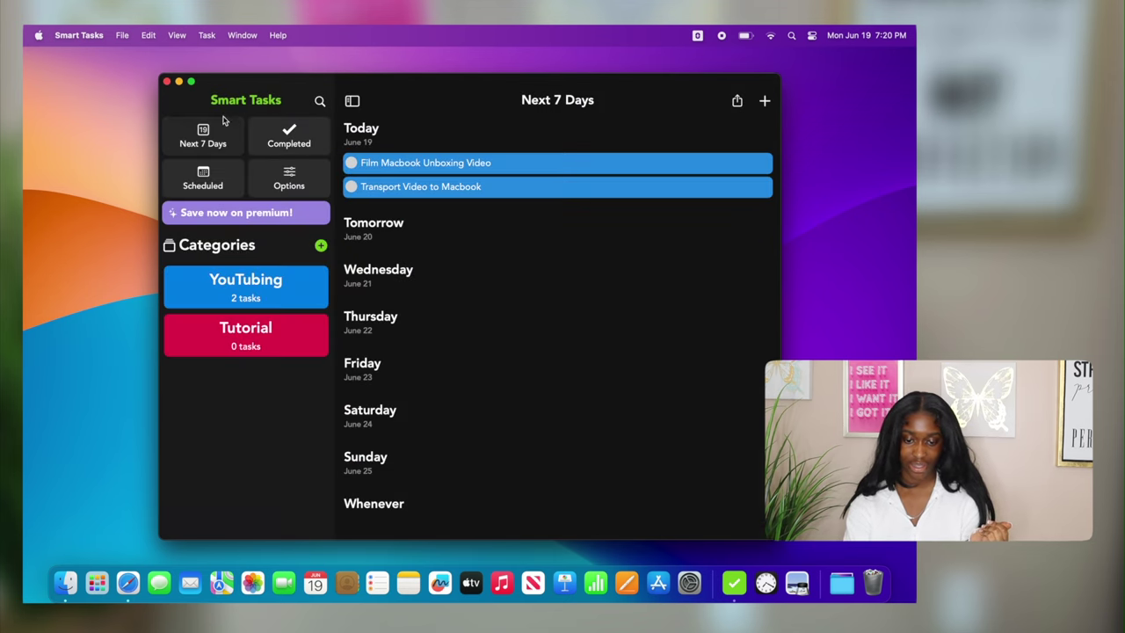
{"action": "left_click", "coordinate": [167, 82]}
{"action": "left_click", "coordinate": [850, 36]}
{"action": "scroll", "coordinate": [802, 264], "scroll_direction": "down", "scroll_amount": 3}
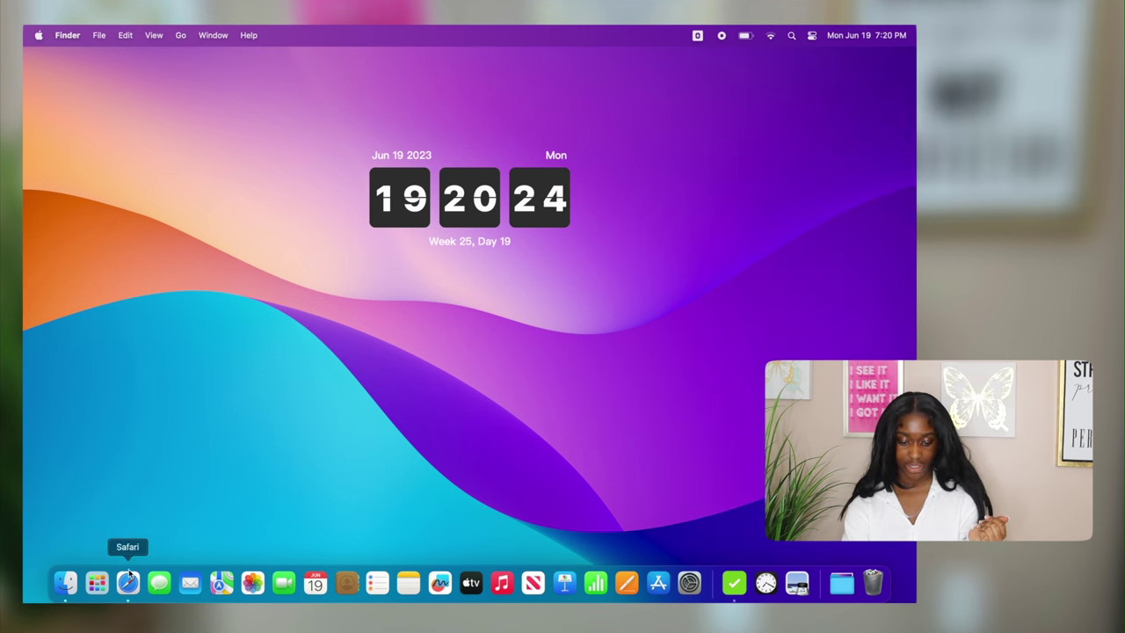
Launch Color Widgets from Launchpad and continue past the welcome screen
{"action": "left_click", "coordinate": [97, 584]}
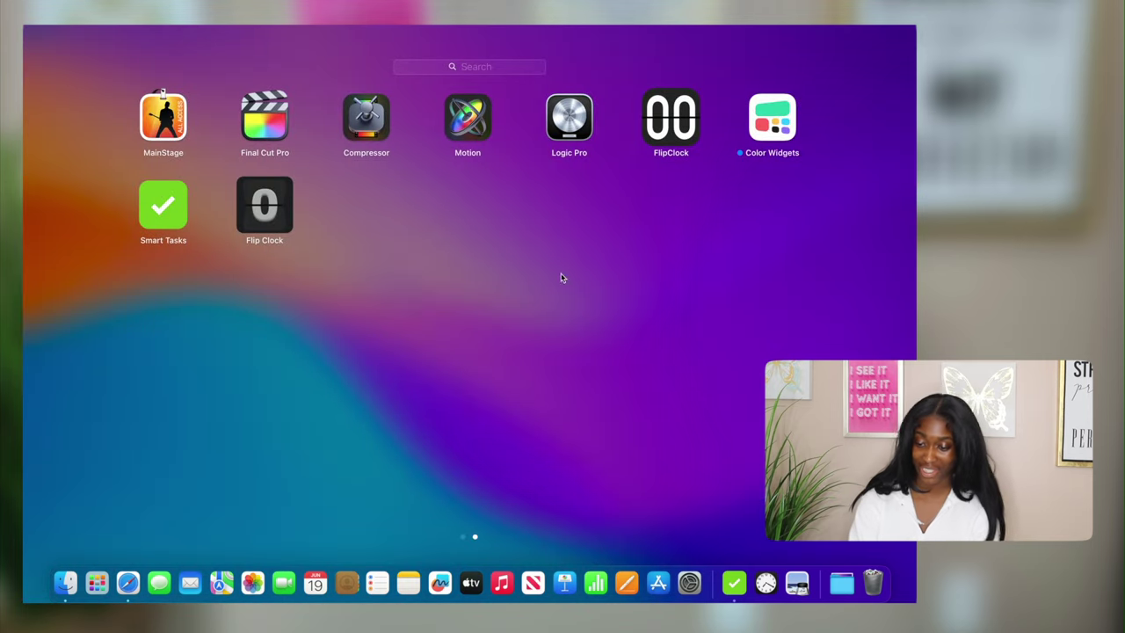
{"action": "left_click", "coordinate": [783, 120]}
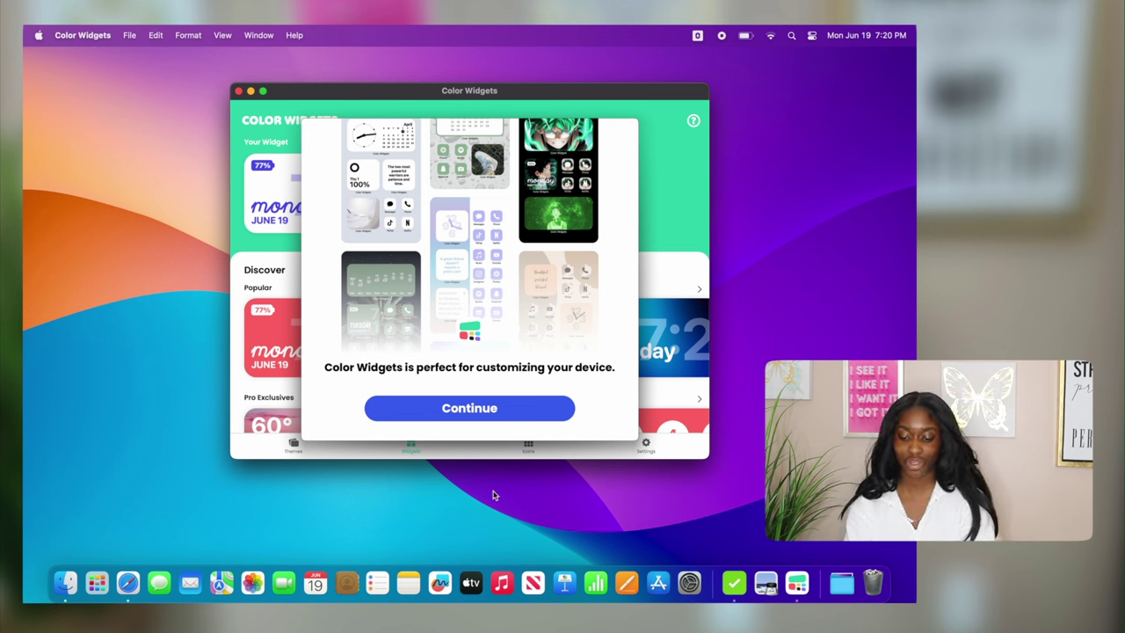
{"action": "left_click", "coordinate": [474, 408]}
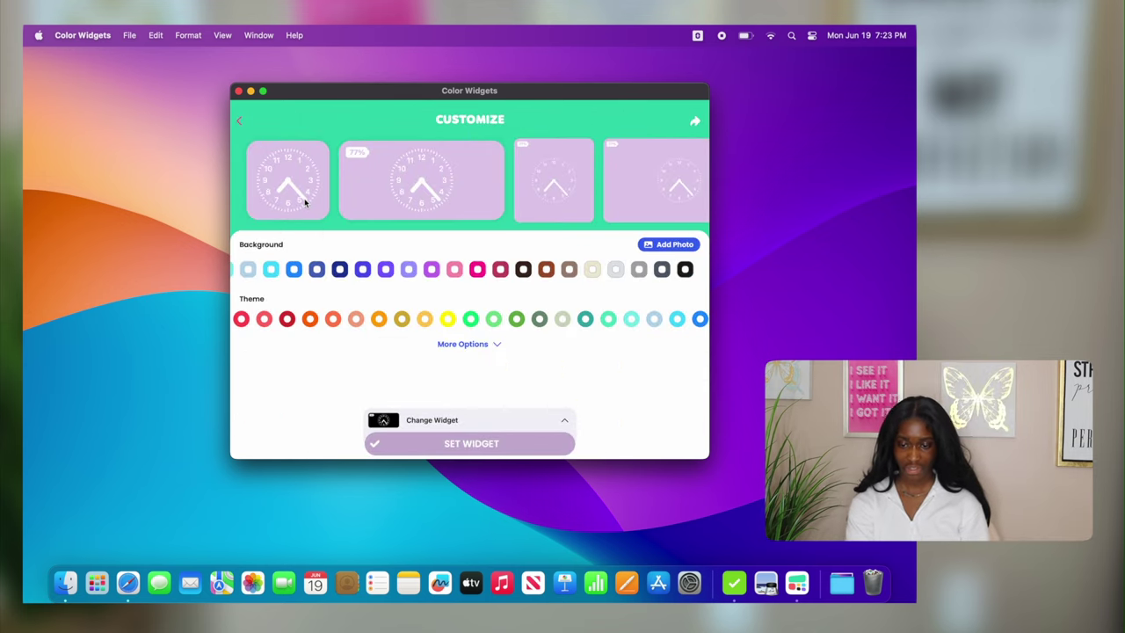
Give the analog clock widget a custom purple background and save it with SET WIDGET
{"action": "left_click_drag", "start_coordinate": [404, 263], "coordinate": [408, 301]}
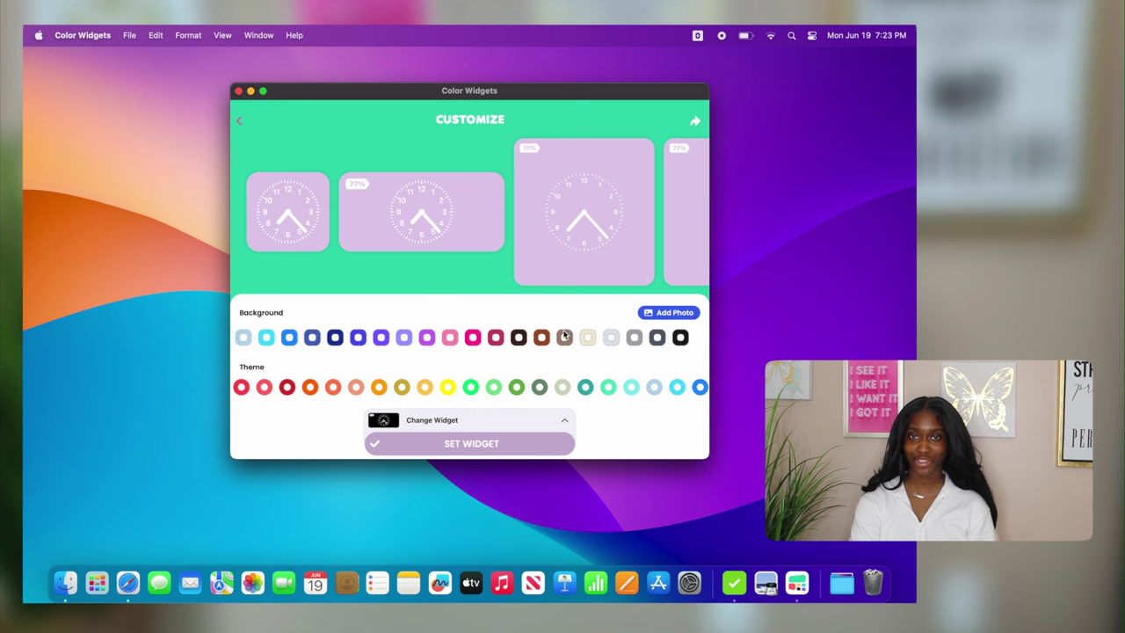
{"action": "scroll", "coordinate": [565, 335], "scroll_direction": "left", "scroll_amount": 10}
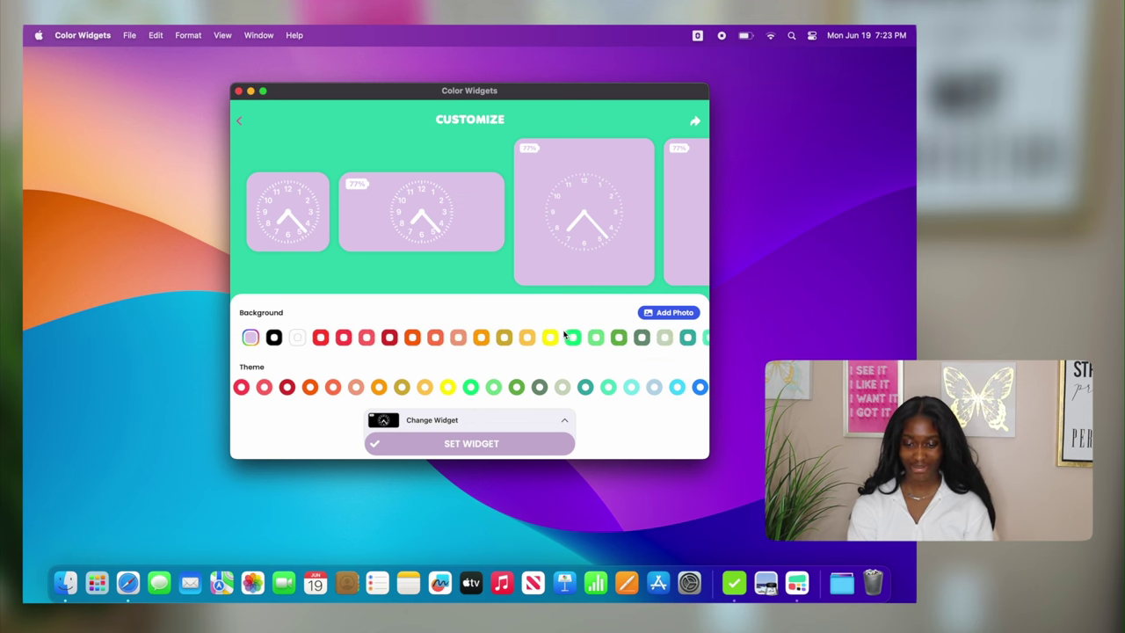
{"action": "left_click", "coordinate": [250, 337]}
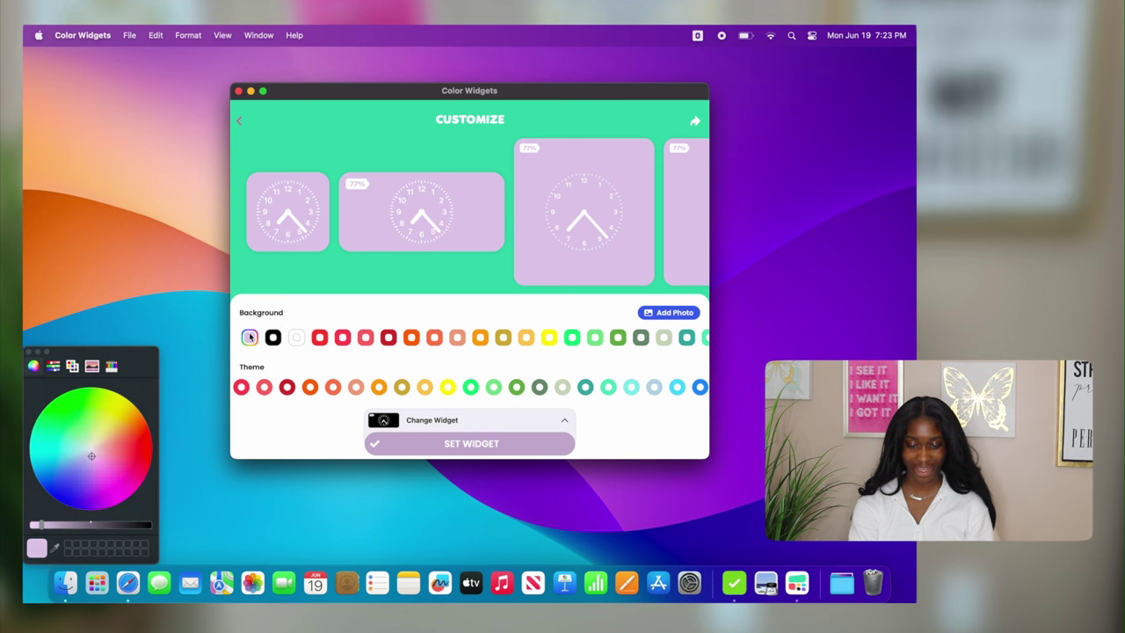
{"action": "mouse_move", "coordinate": [93, 459]}
{"action": "left_mouse_down"}
{"action": "mouse_move", "coordinate": [102, 482]}
{"action": "mouse_move", "coordinate": [83, 482]}
{"action": "mouse_move", "coordinate": [86, 473]}
{"action": "left_mouse_up"}
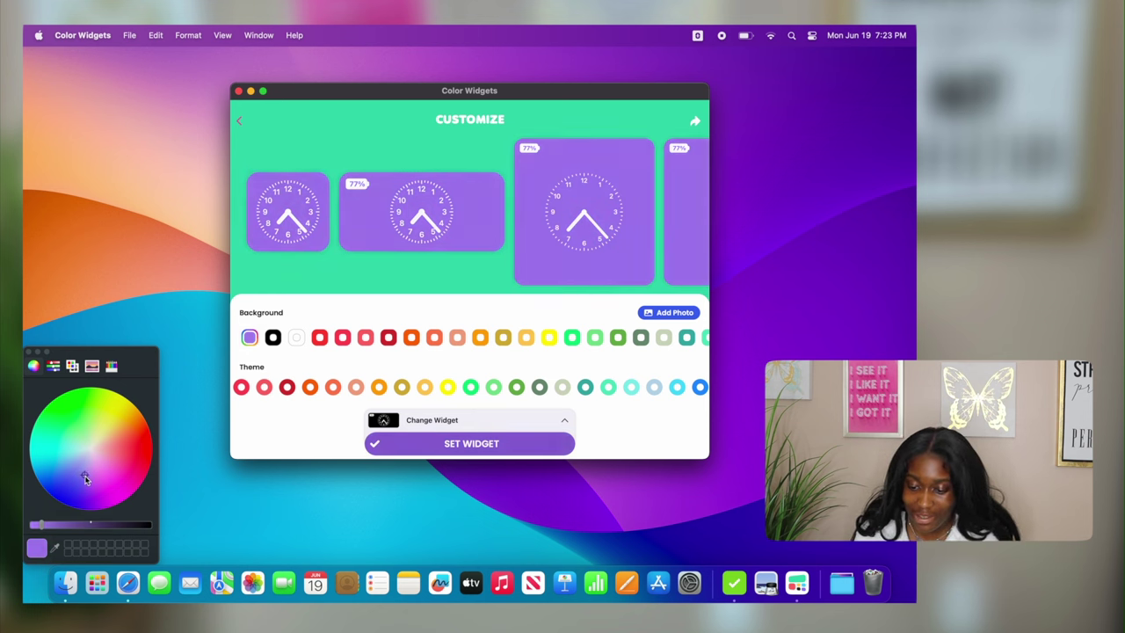
{"action": "left_click_drag", "start_coordinate": [86, 477], "coordinate": [82, 475]}
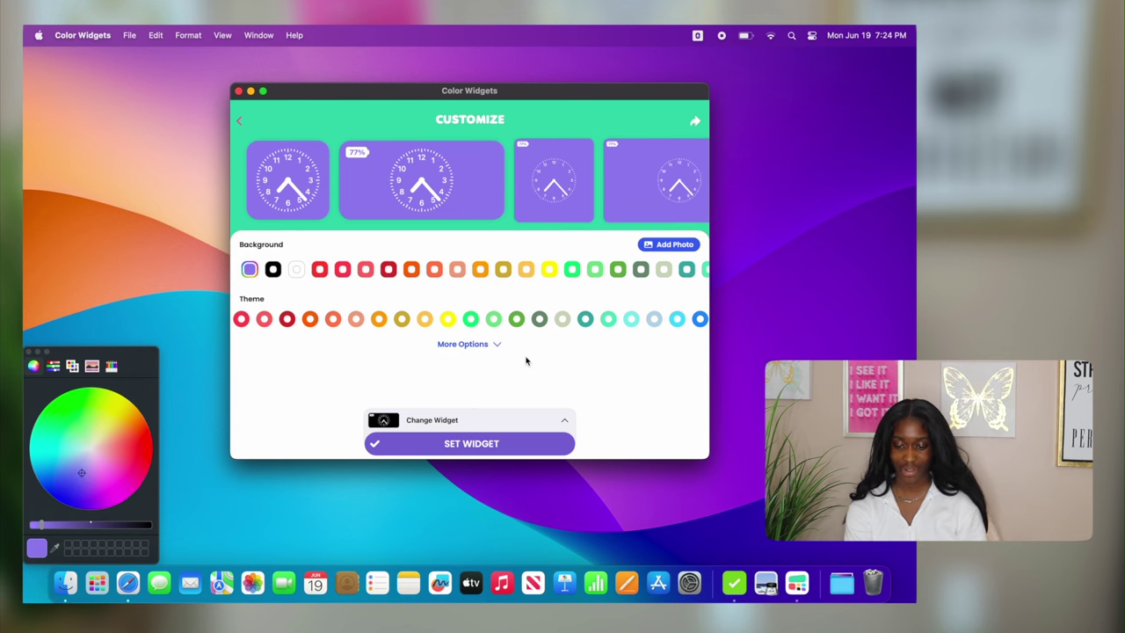
{"action": "left_click", "coordinate": [497, 443]}
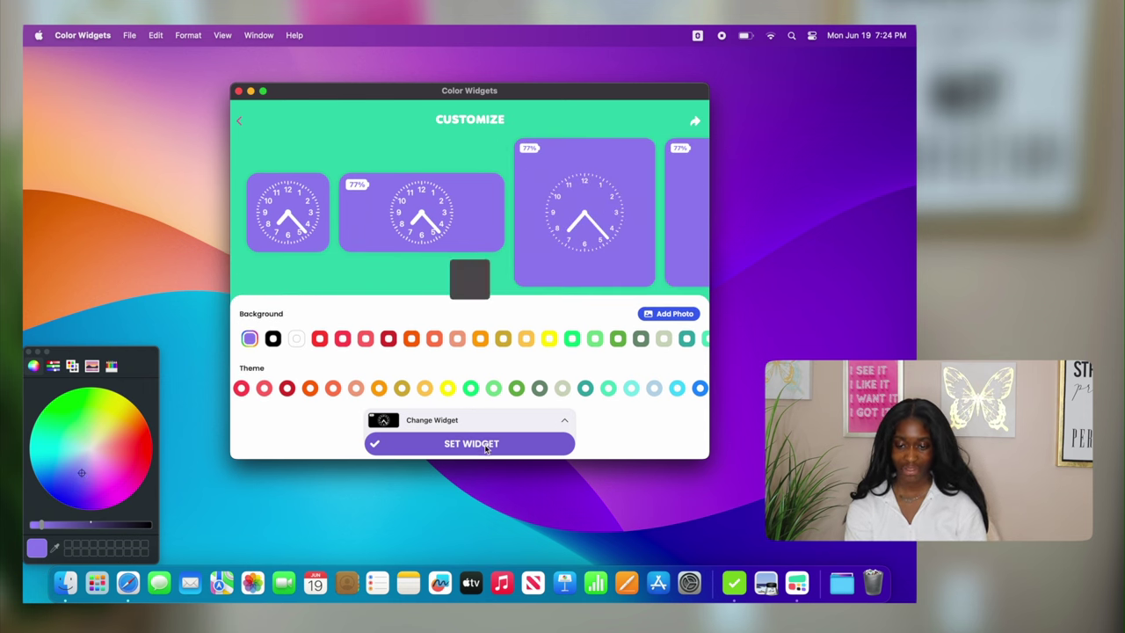
{"action": "left_click", "coordinate": [869, 35]}
Add the purple Color Widgets clock to Notification Center from the gallery
{"action": "scroll", "coordinate": [866, 251], "scroll_direction": "down", "scroll_amount": 3}
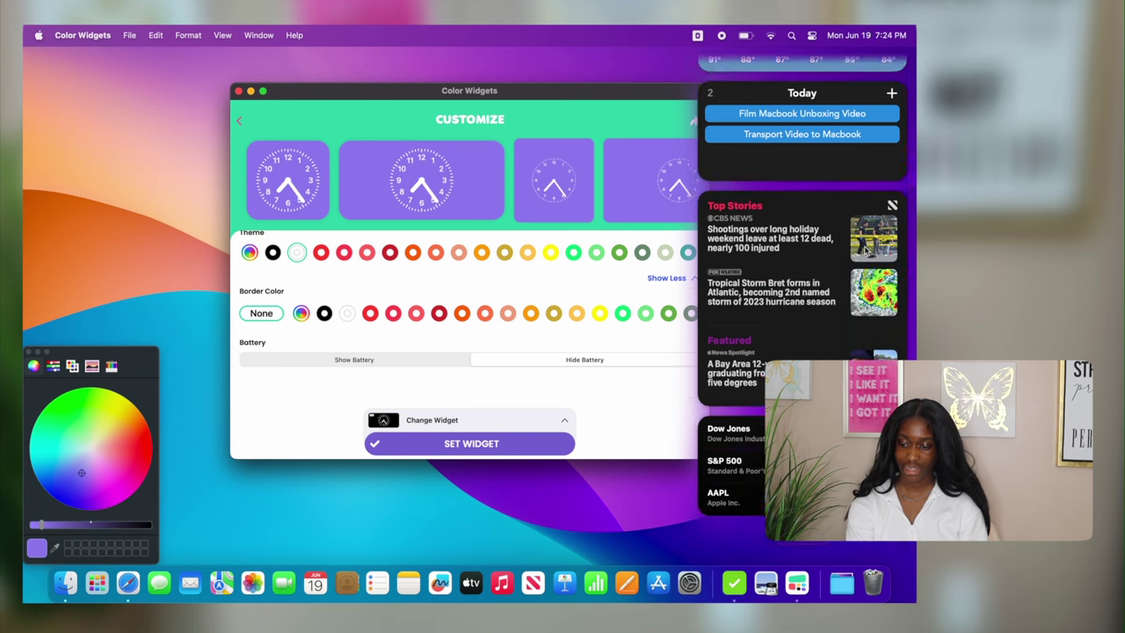
{"action": "scroll", "coordinate": [866, 250], "scroll_direction": "up", "scroll_amount": 3}
{"action": "scroll", "coordinate": [533, 405], "scroll_direction": "down", "scroll_amount": 5}
{"action": "scroll", "coordinate": [534, 405], "scroll_direction": "down", "scroll_amount": 3}
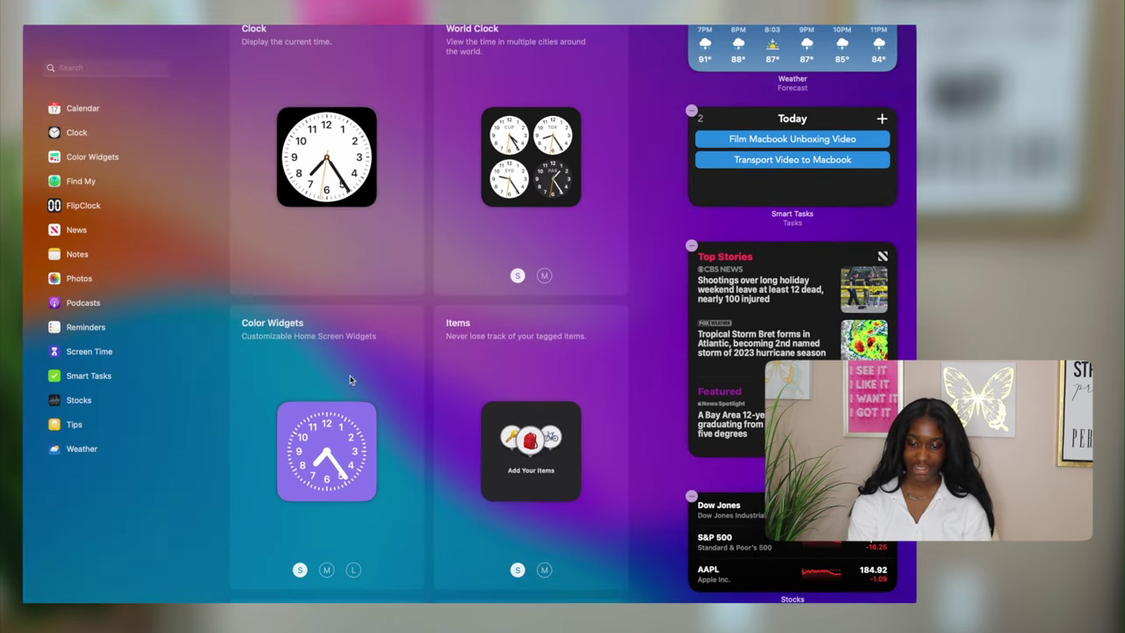
{"action": "left_click", "coordinate": [336, 425]}
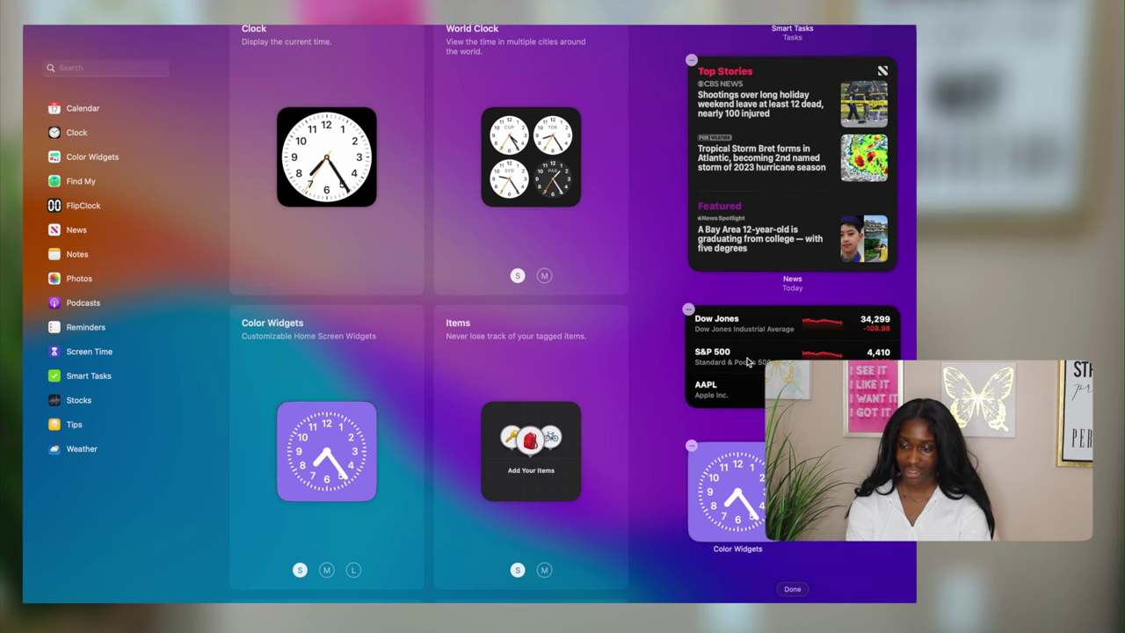
Remove the News widget and drag the purple clock above Stocks
{"action": "scroll", "coordinate": [728, 310], "scroll_direction": "up", "scroll_amount": 5}
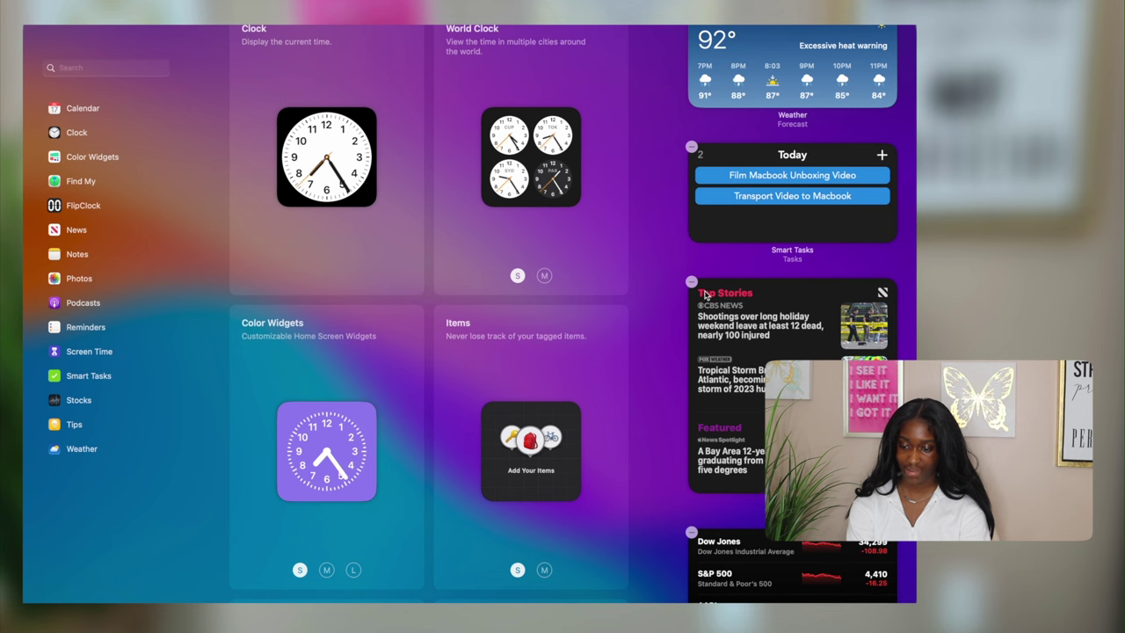
{"action": "left_click", "coordinate": [692, 284]}
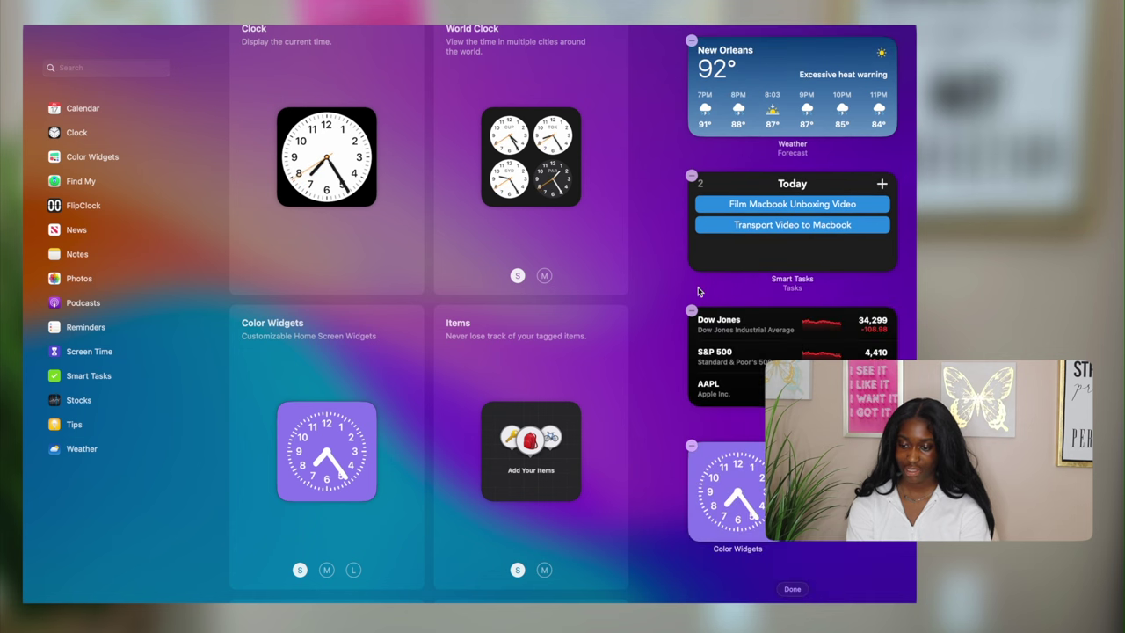
{"action": "scroll", "coordinate": [791, 264], "scroll_direction": "up", "scroll_amount": 2}
{"action": "left_click_drag", "start_coordinate": [757, 490], "coordinate": [756, 354]}
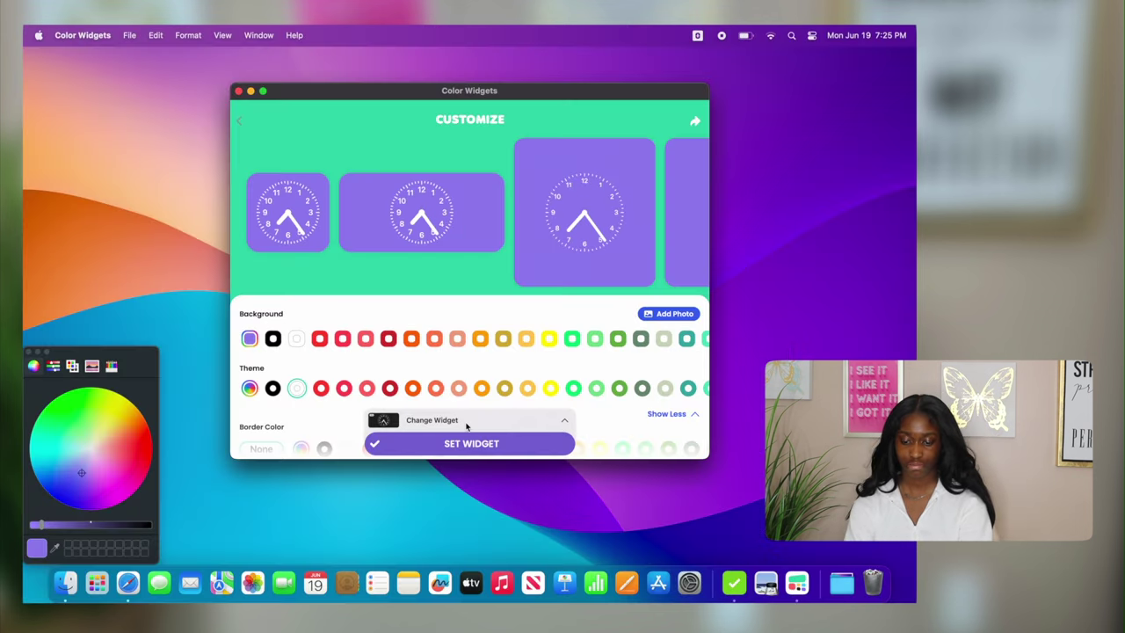
Choose the first calendar design in Color Widgets
{"action": "left_click", "coordinate": [464, 422]}
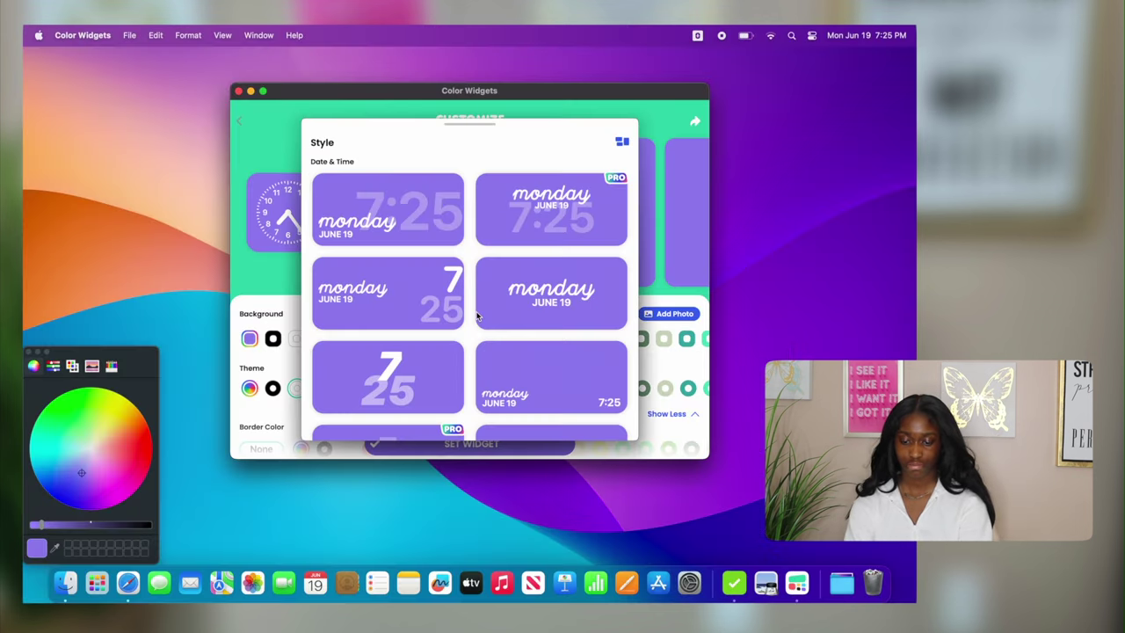
{"action": "scroll", "coordinate": [477, 316], "scroll_direction": "down", "scroll_amount": 15}
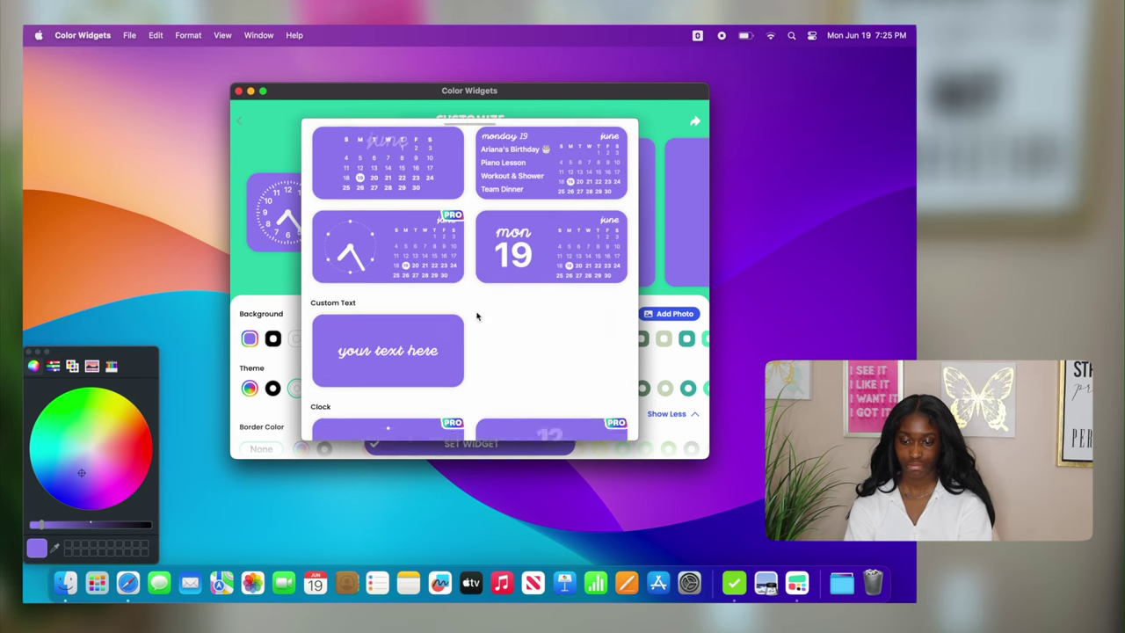
{"action": "scroll", "coordinate": [478, 317], "scroll_direction": "up", "scroll_amount": 10}
{"action": "scroll", "coordinate": [477, 316], "scroll_direction": "down", "scroll_amount": 4}
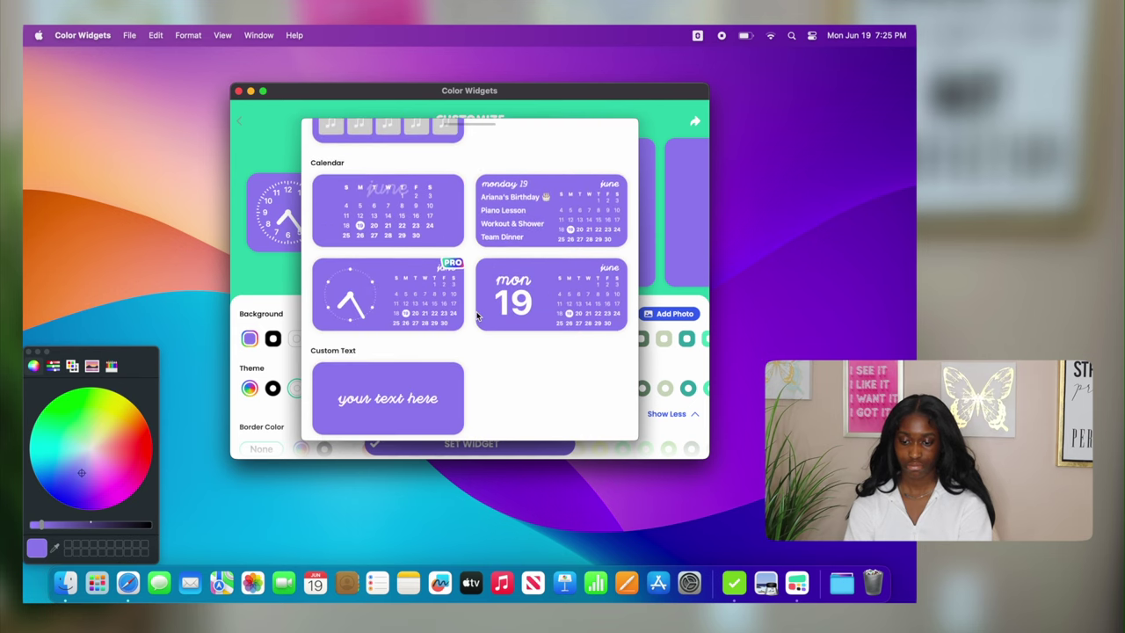
{"action": "left_click", "coordinate": [444, 239]}
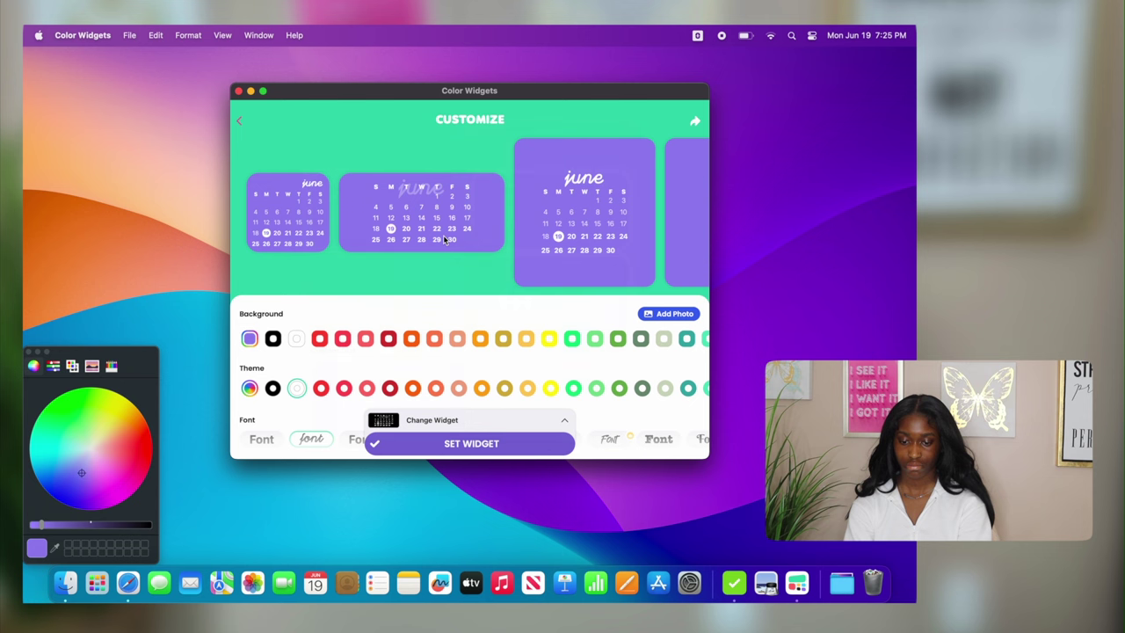
Try script fonts for the June label, keep the plain font, and save the purple calendar widget
{"action": "scroll", "coordinate": [451, 268], "scroll_direction": "down", "scroll_amount": 5}
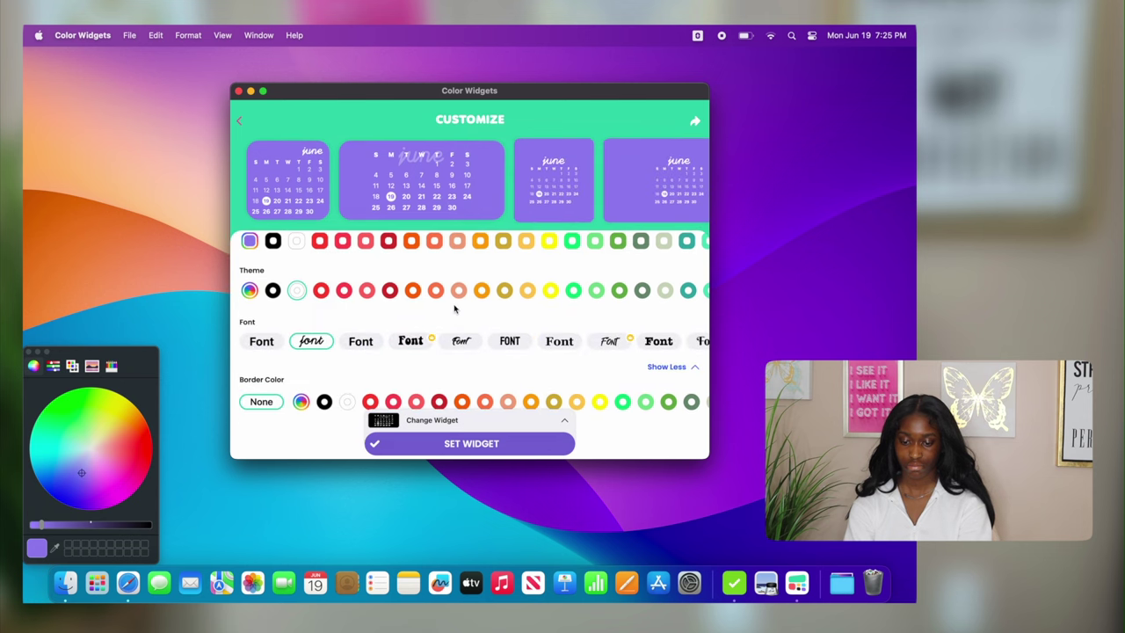
{"action": "left_click", "coordinate": [361, 342]}
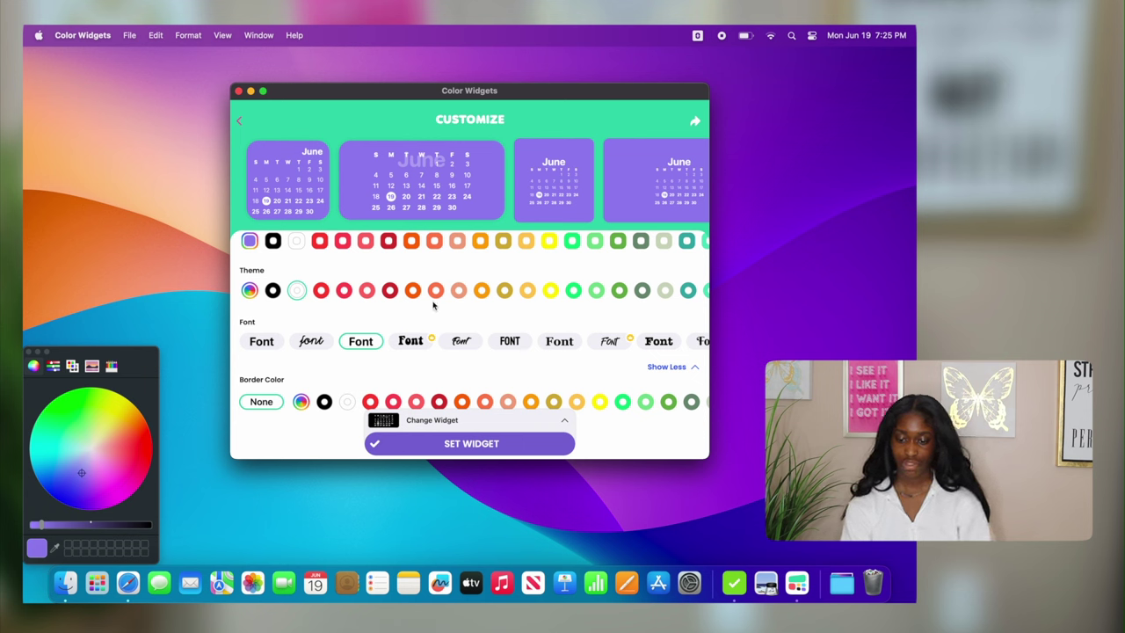
{"action": "scroll", "coordinate": [430, 347], "scroll_direction": "right", "scroll_amount": 10}
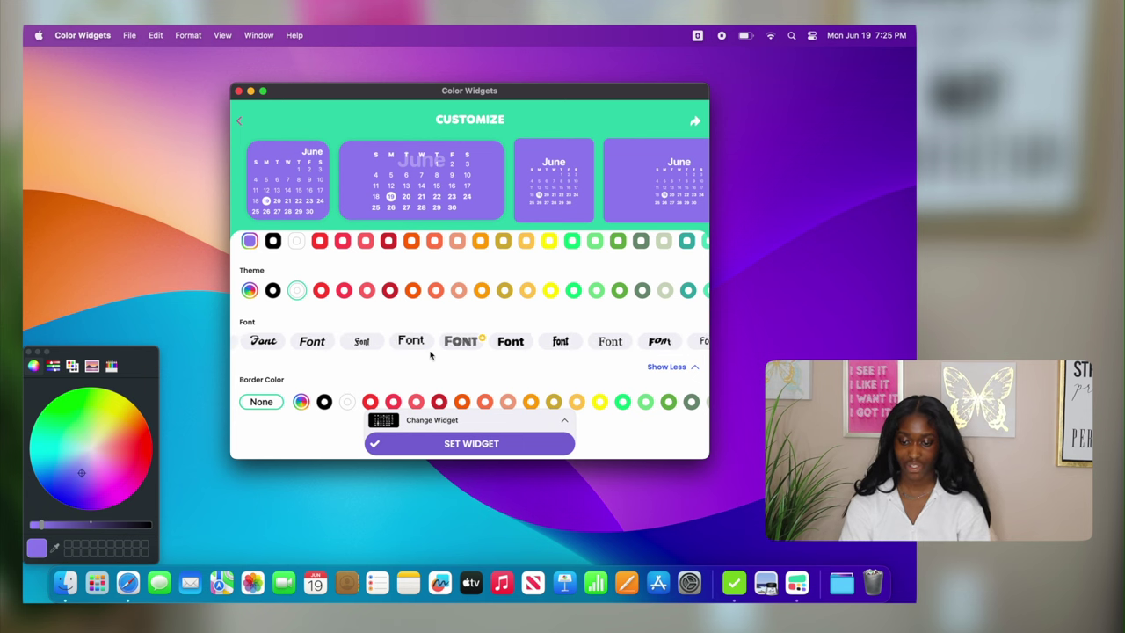
{"action": "scroll", "coordinate": [430, 352], "scroll_direction": "right", "scroll_amount": 3}
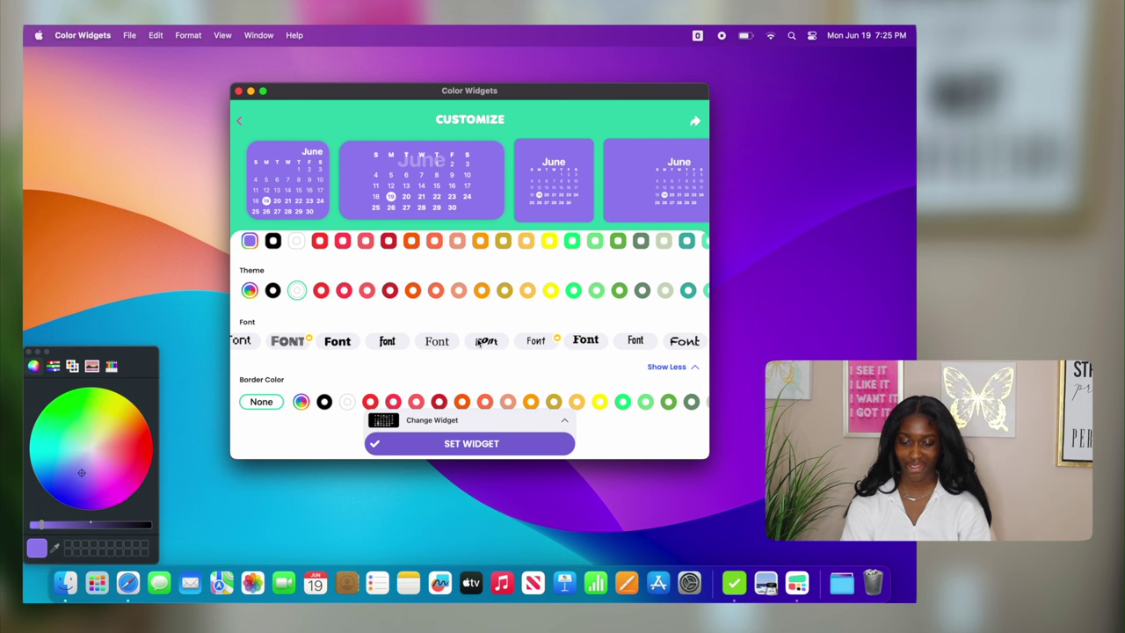
{"action": "left_click", "coordinate": [487, 343]}
{"action": "scroll", "coordinate": [491, 345], "scroll_direction": "right", "scroll_amount": 10}
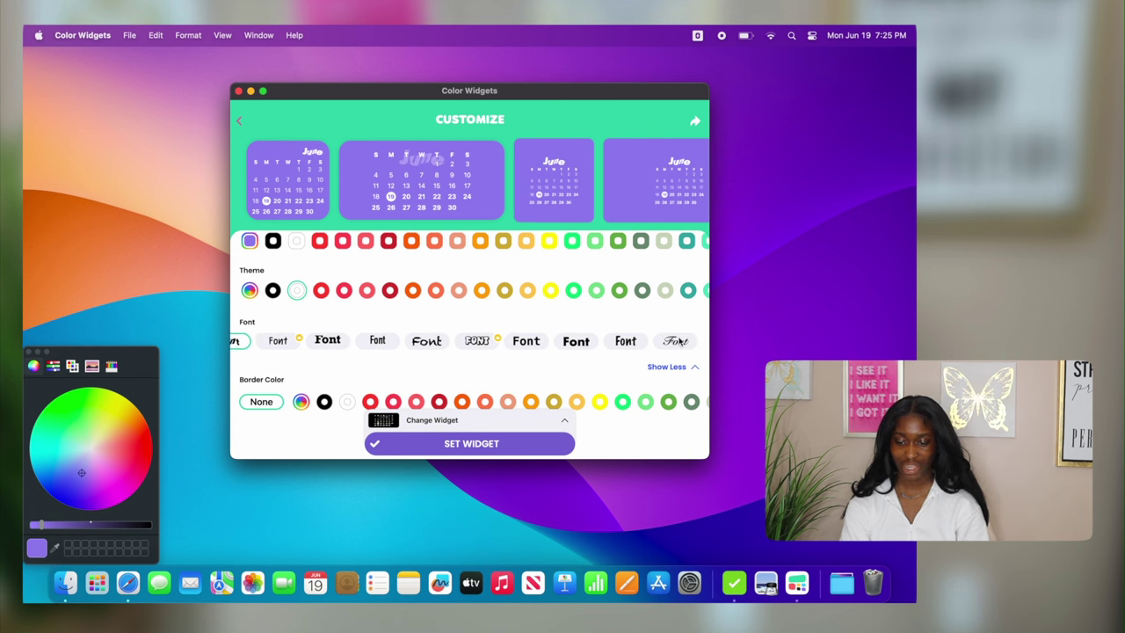
{"action": "left_click", "coordinate": [677, 342]}
{"action": "scroll", "coordinate": [507, 356], "scroll_direction": "left", "scroll_amount": 10}
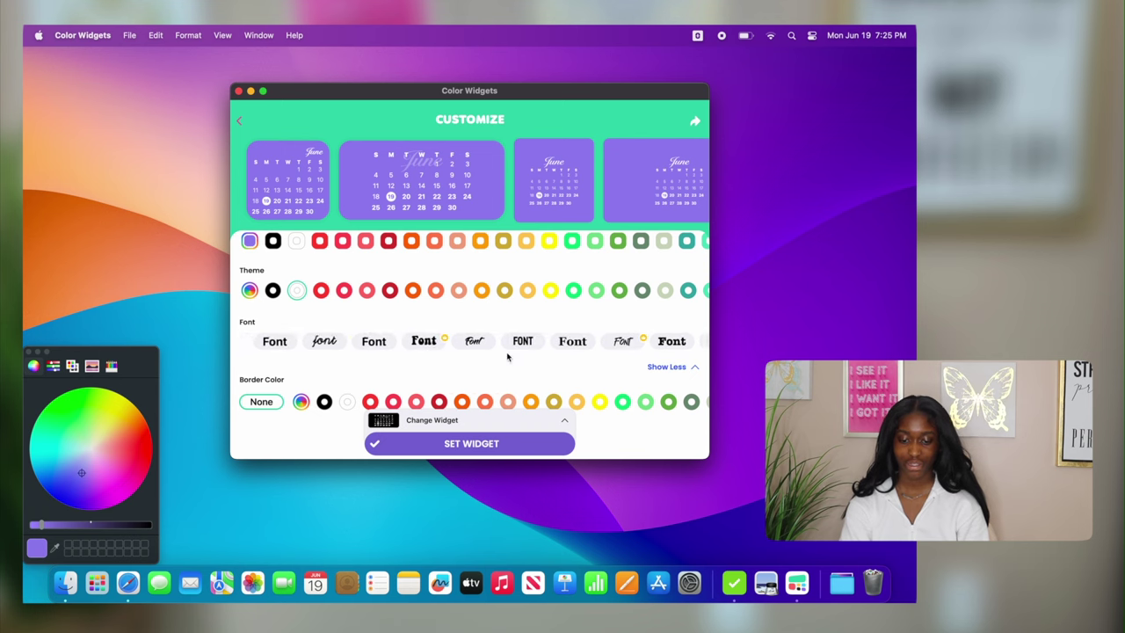
{"action": "left_click", "coordinate": [262, 346]}
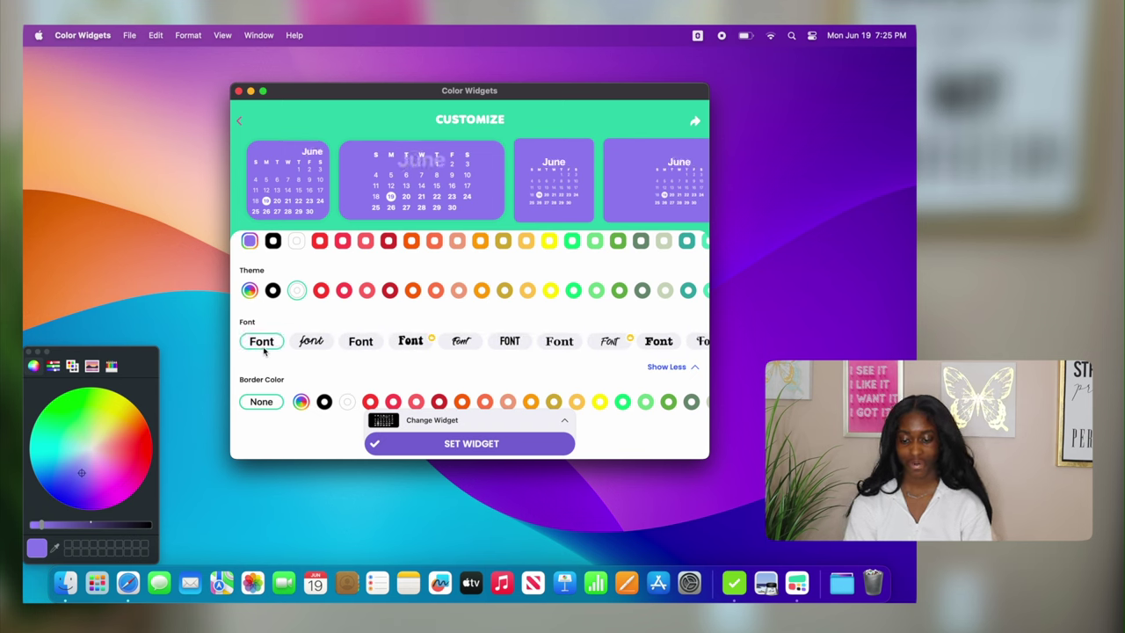
{"action": "left_click", "coordinate": [313, 342]}
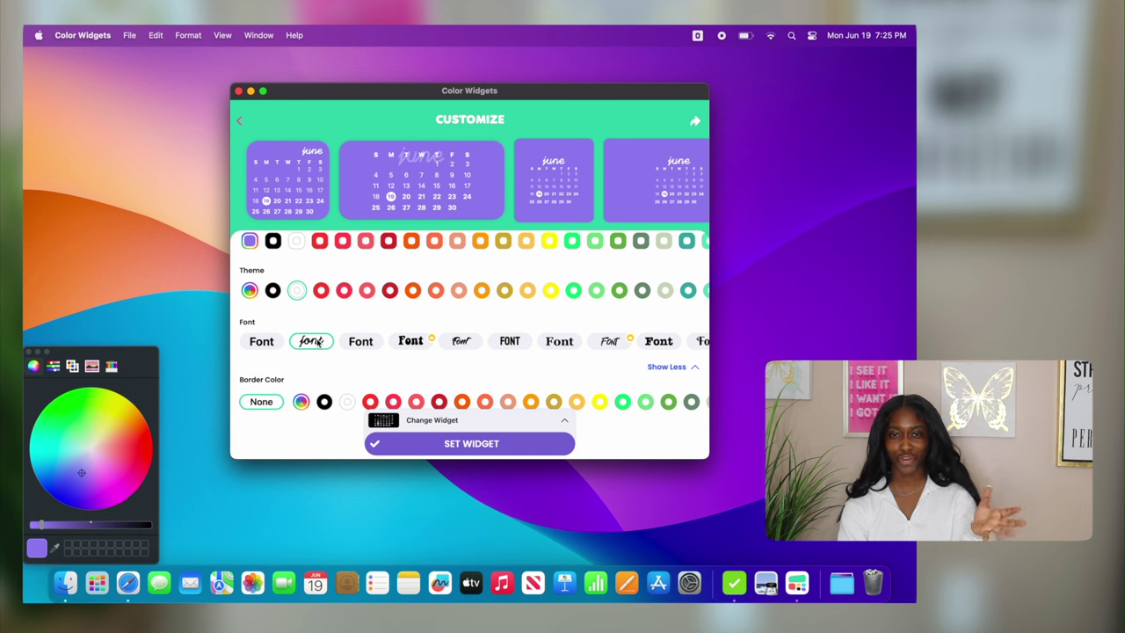
{"action": "left_click", "coordinate": [264, 346]}
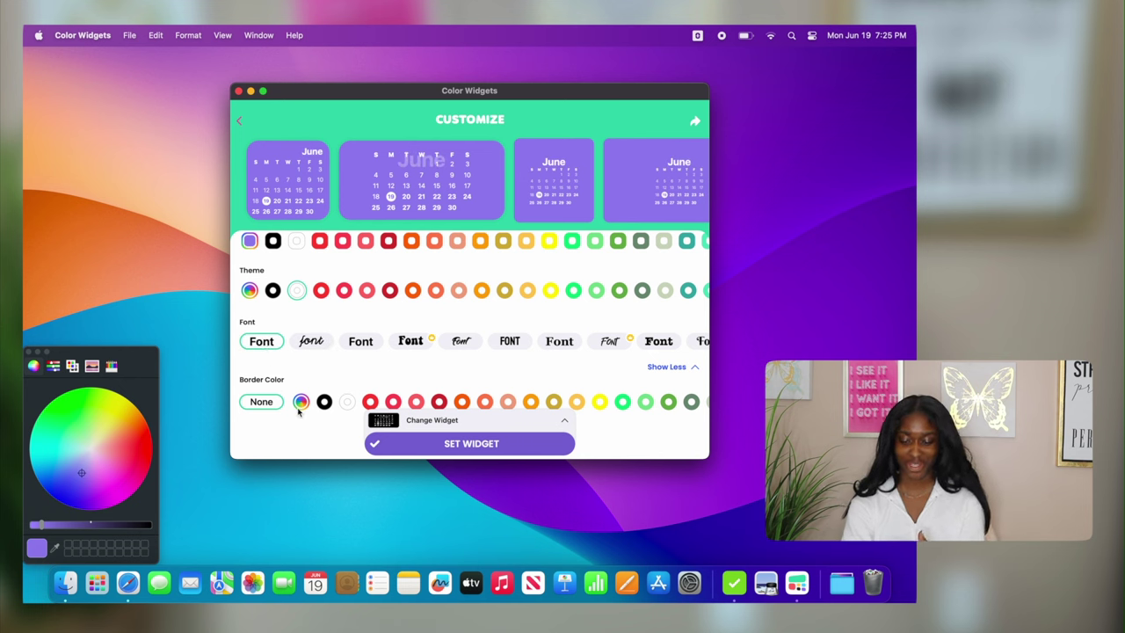
{"action": "left_click", "coordinate": [403, 444]}
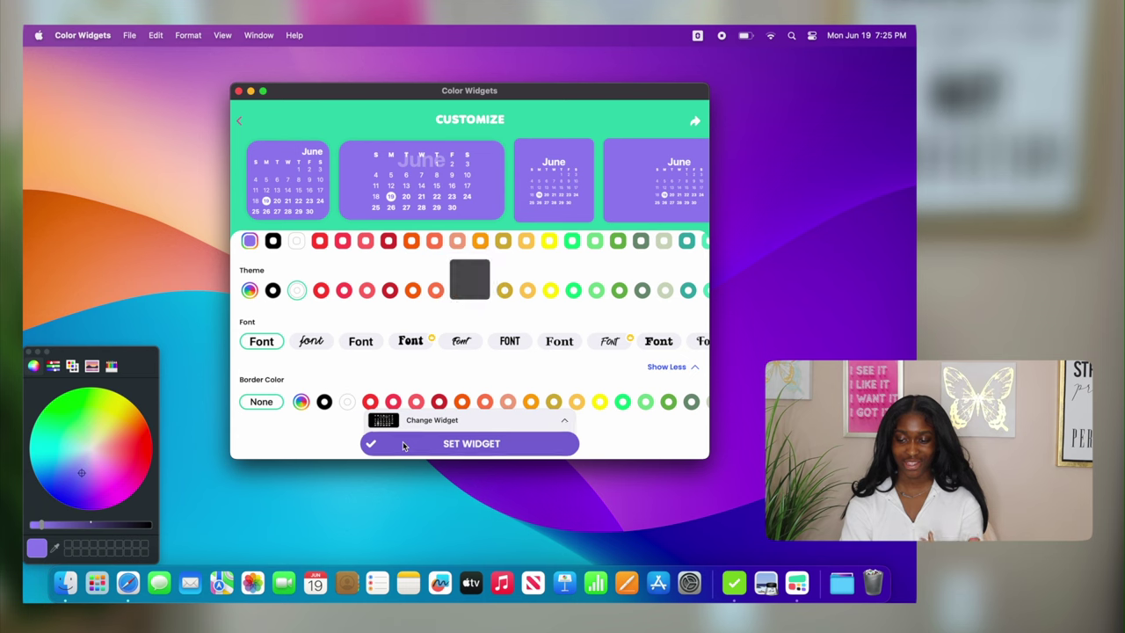
{"action": "left_click", "coordinate": [835, 33]}
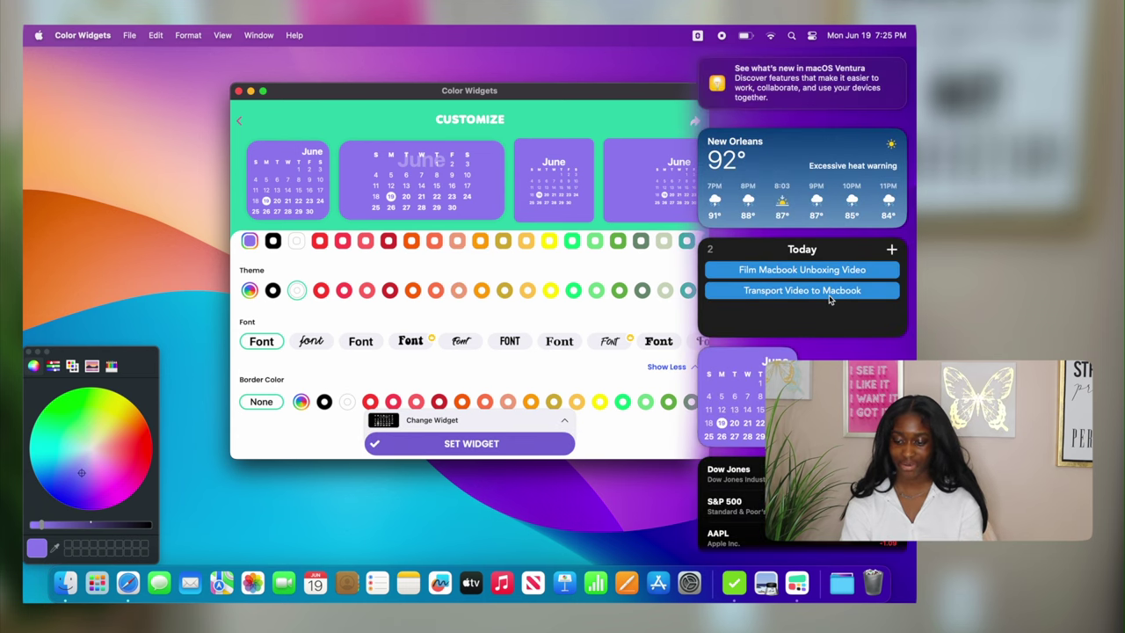
Enter Edit Widgets and scroll the gallery to the Color Widgets entries
{"action": "left_click", "coordinate": [801, 552]}
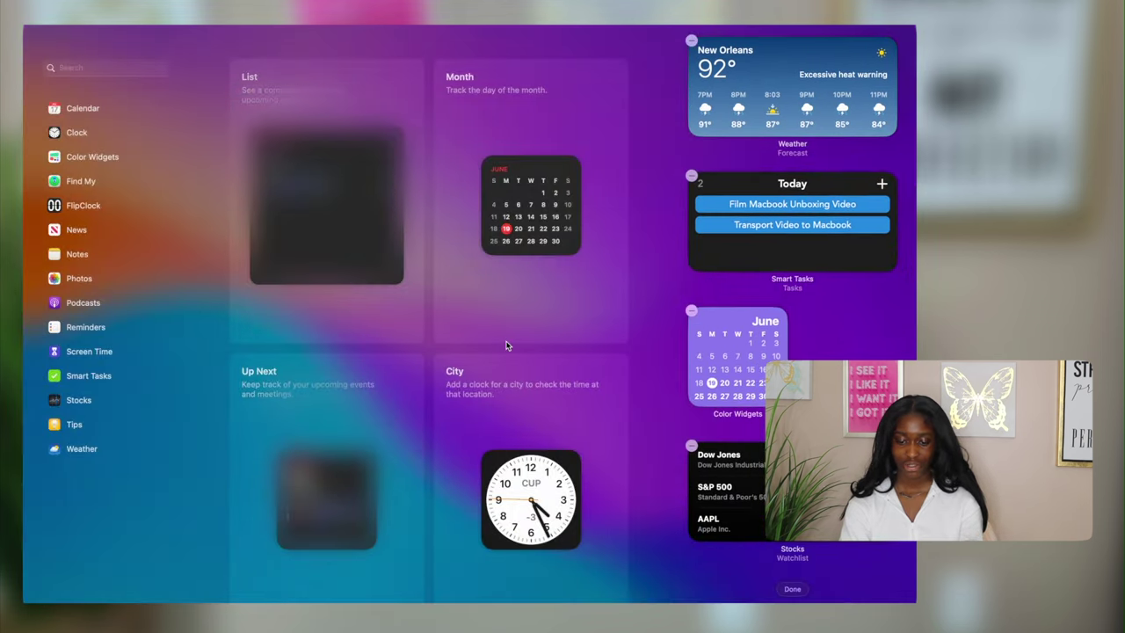
{"action": "scroll", "coordinate": [507, 345], "scroll_direction": "down", "scroll_amount": 15}
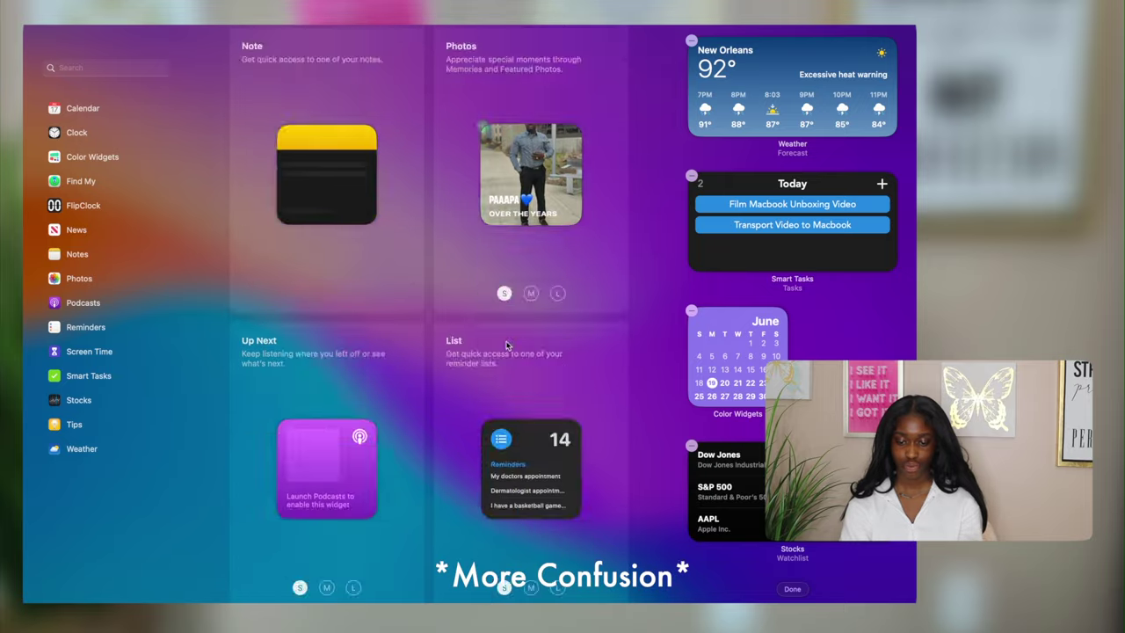
{"action": "scroll", "coordinate": [506, 346], "scroll_direction": "up", "scroll_amount": 3}
{"action": "scroll", "coordinate": [506, 346], "scroll_direction": "down", "scroll_amount": 15}
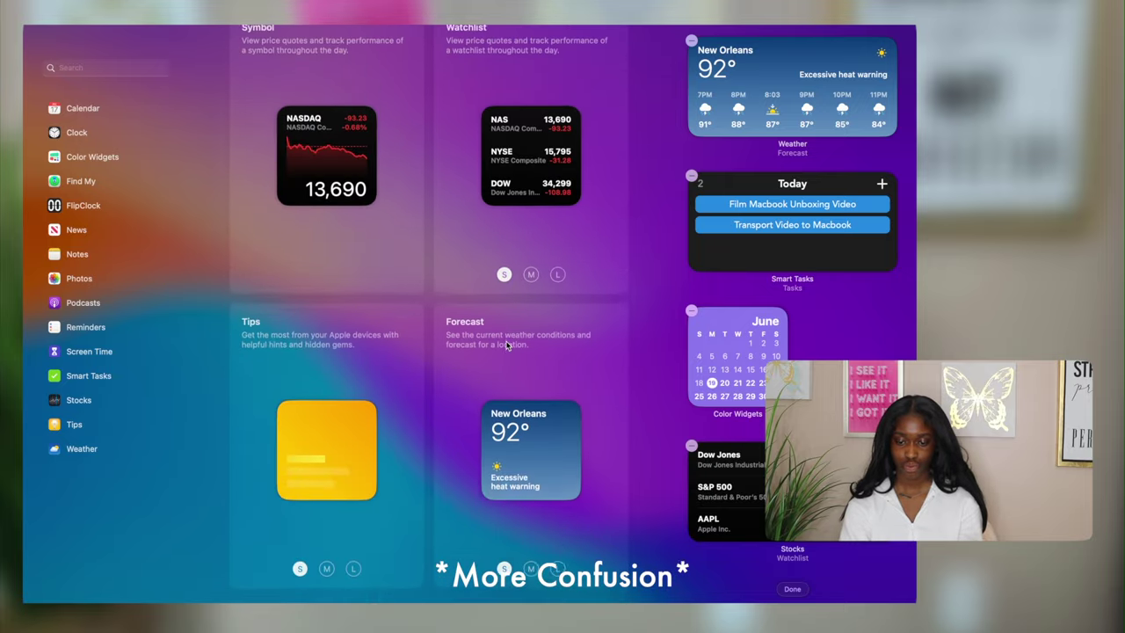
{"action": "scroll", "coordinate": [507, 346], "scroll_direction": "up", "scroll_amount": 15}
{"action": "scroll", "coordinate": [506, 346], "scroll_direction": "up", "scroll_amount": 10}
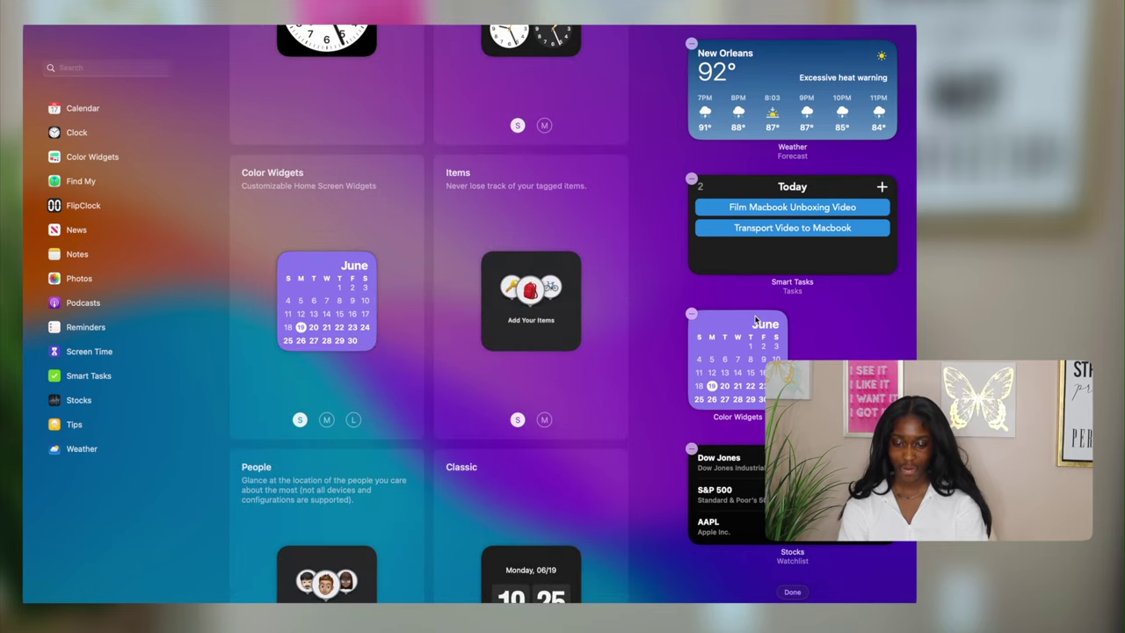
{"action": "mouse_move", "coordinate": [364, 280]}
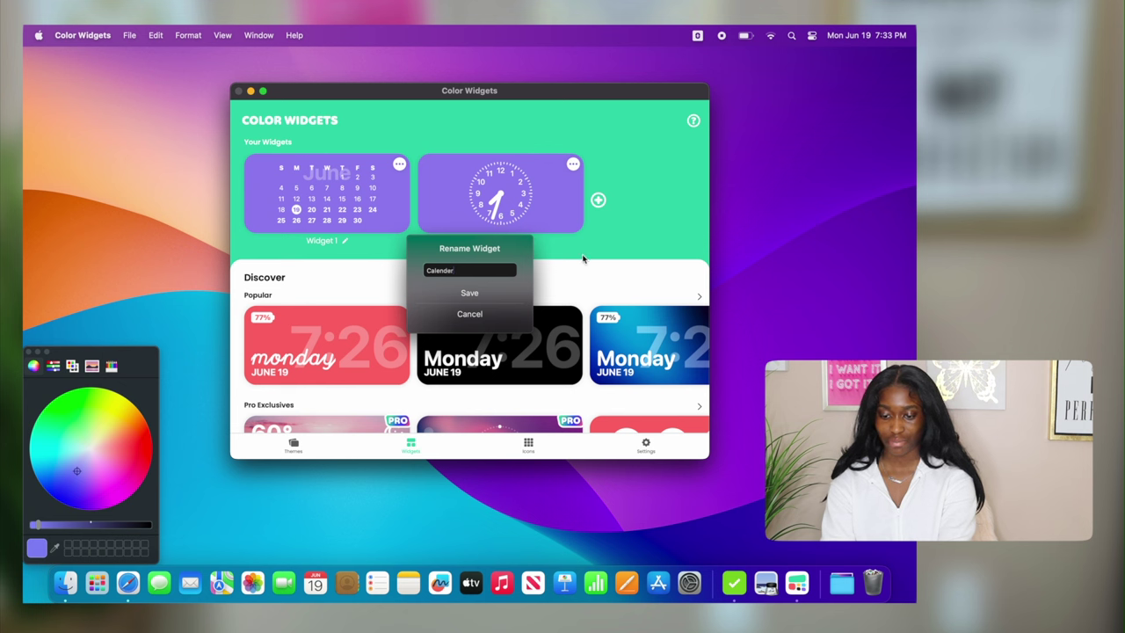
Name the Color Widgets widgets 'Calender' and 'Analog Clock', then view the Notification Center widgets
{"action": "left_click", "coordinate": [469, 293]}
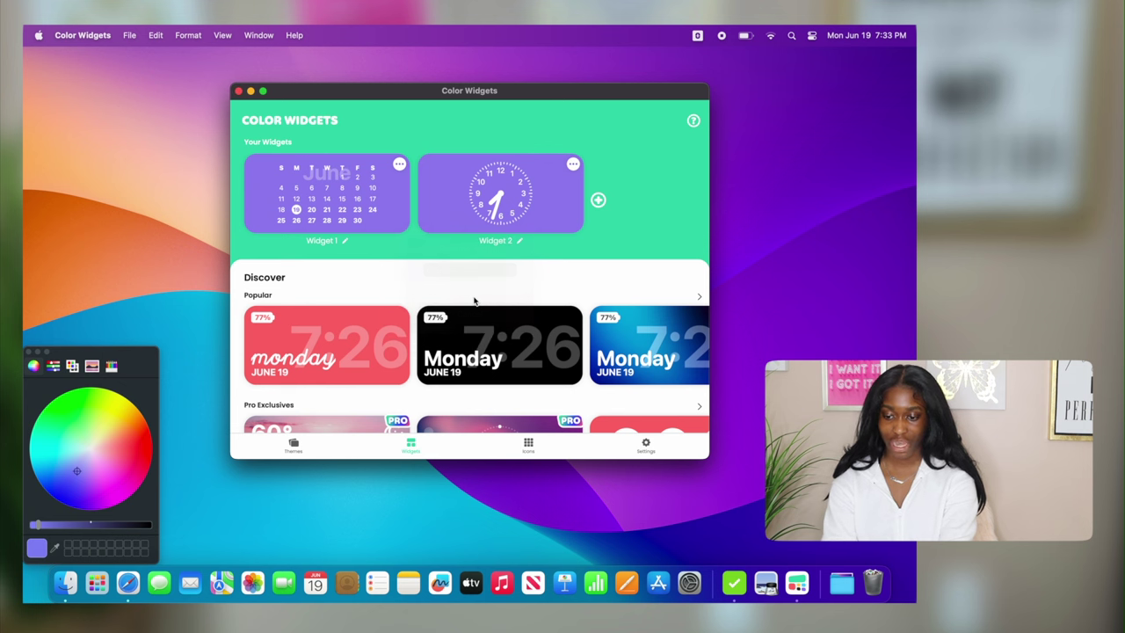
{"action": "left_click", "coordinate": [504, 242]}
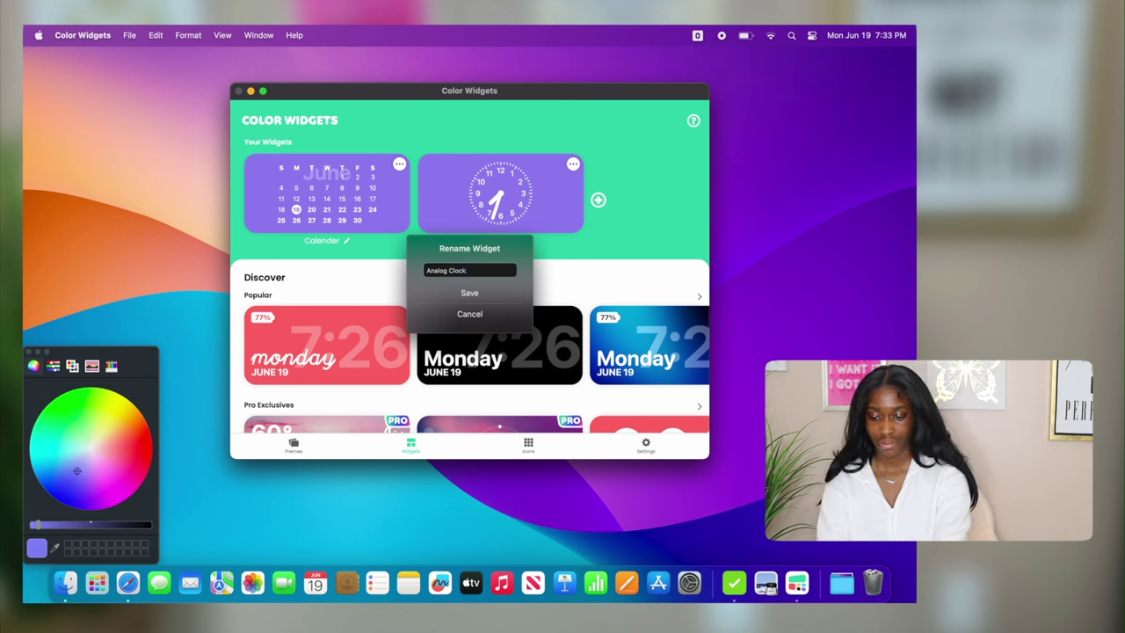
{"action": "type", "text": "Analog Clock"}
{"action": "key", "text": "Return"}
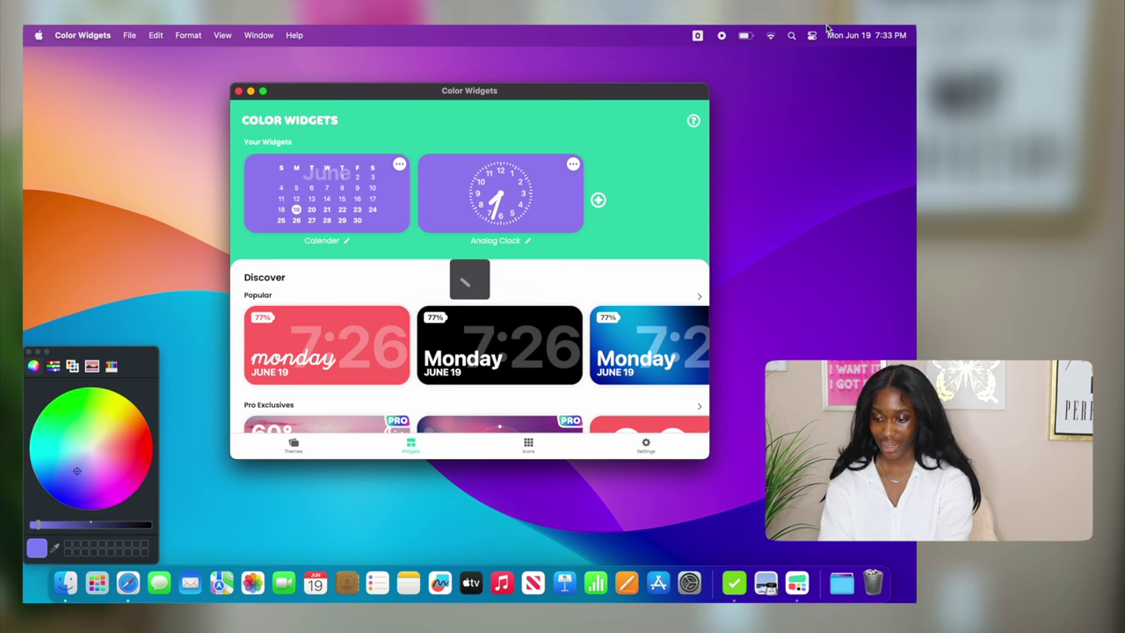
{"action": "left_click", "coordinate": [851, 36]}
{"action": "scroll", "coordinate": [804, 552], "scroll_direction": "down", "scroll_amount": 2}
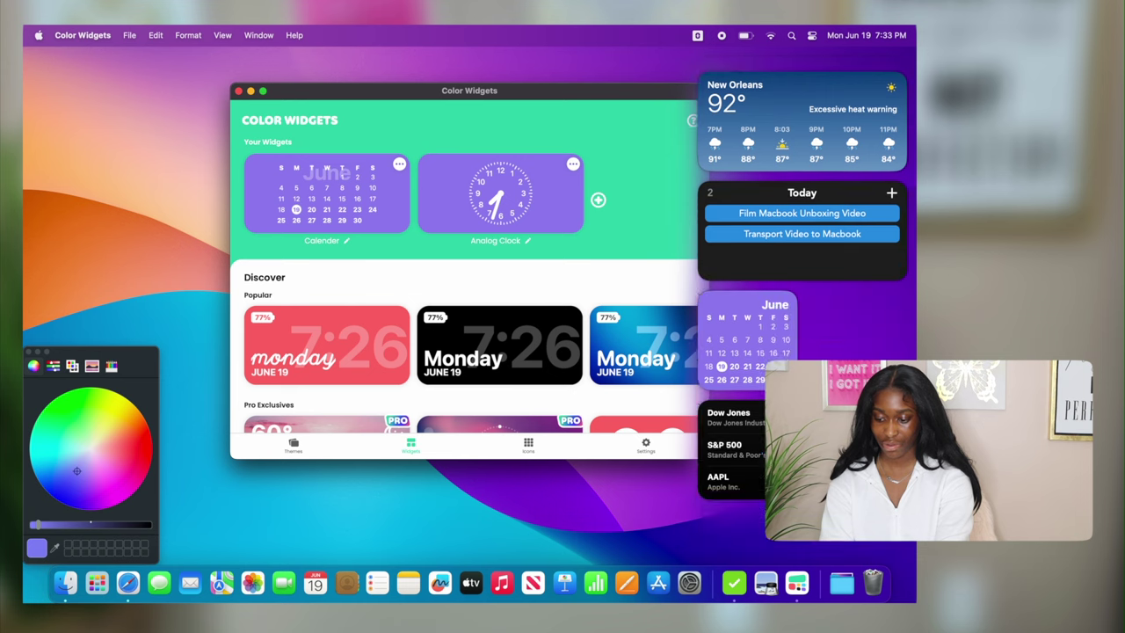
Add the purple Color Widgets analog clock beside the calendar, removing the duplicate widget
{"action": "left_click", "coordinate": [803, 546]}
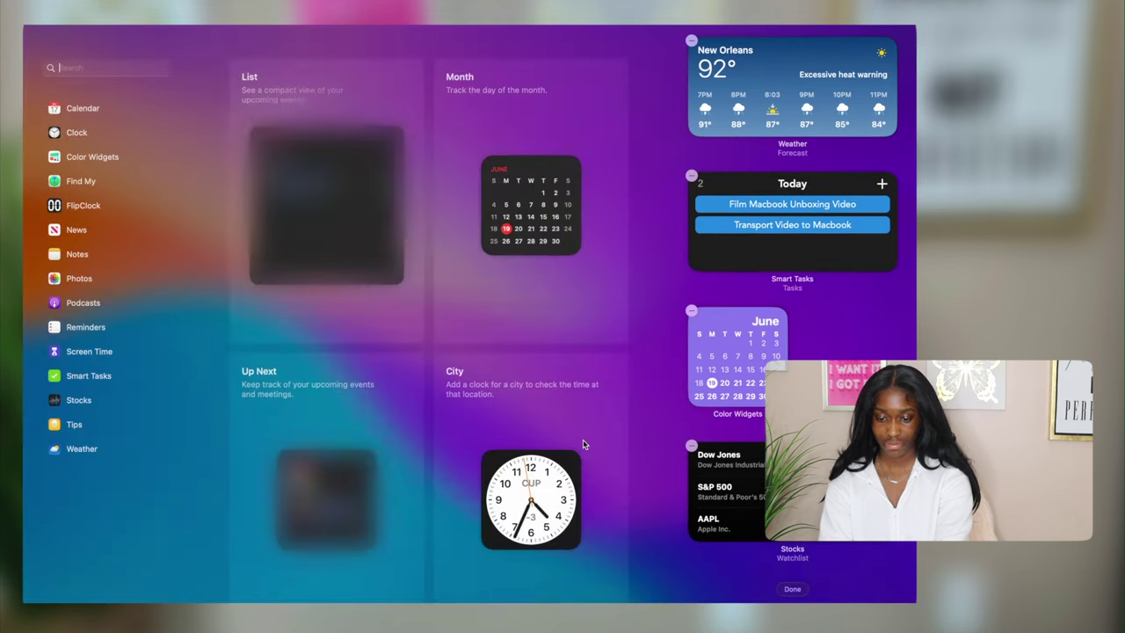
{"action": "scroll", "coordinate": [582, 440], "scroll_direction": "down", "scroll_amount": 10}
{"action": "scroll", "coordinate": [583, 440], "scroll_direction": "up", "scroll_amount": 3}
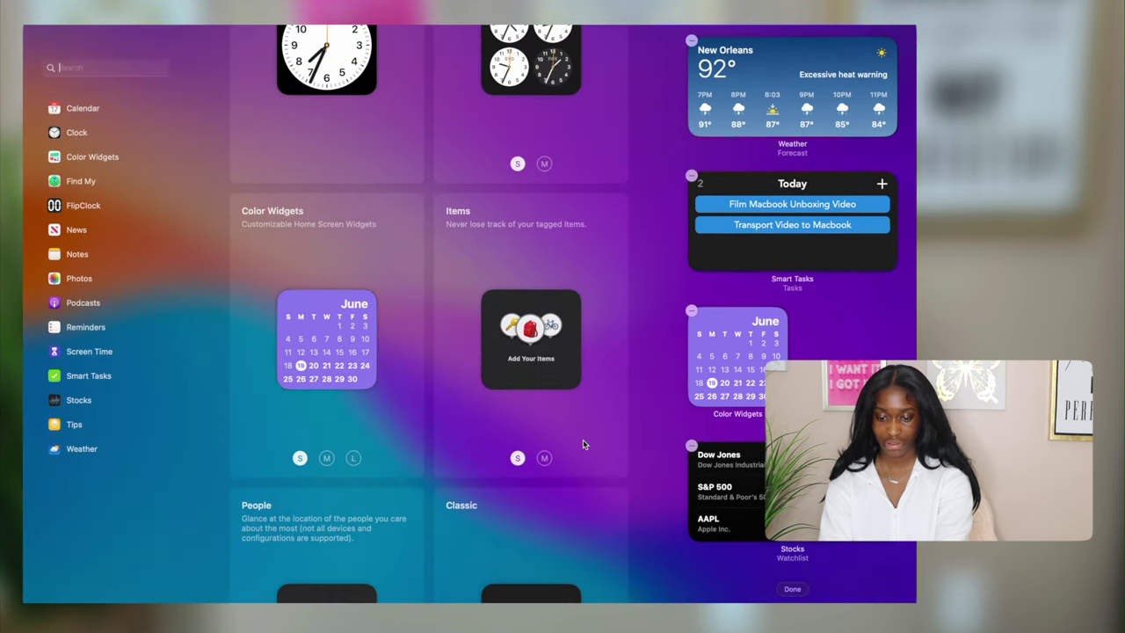
{"action": "left_click", "coordinate": [276, 290]}
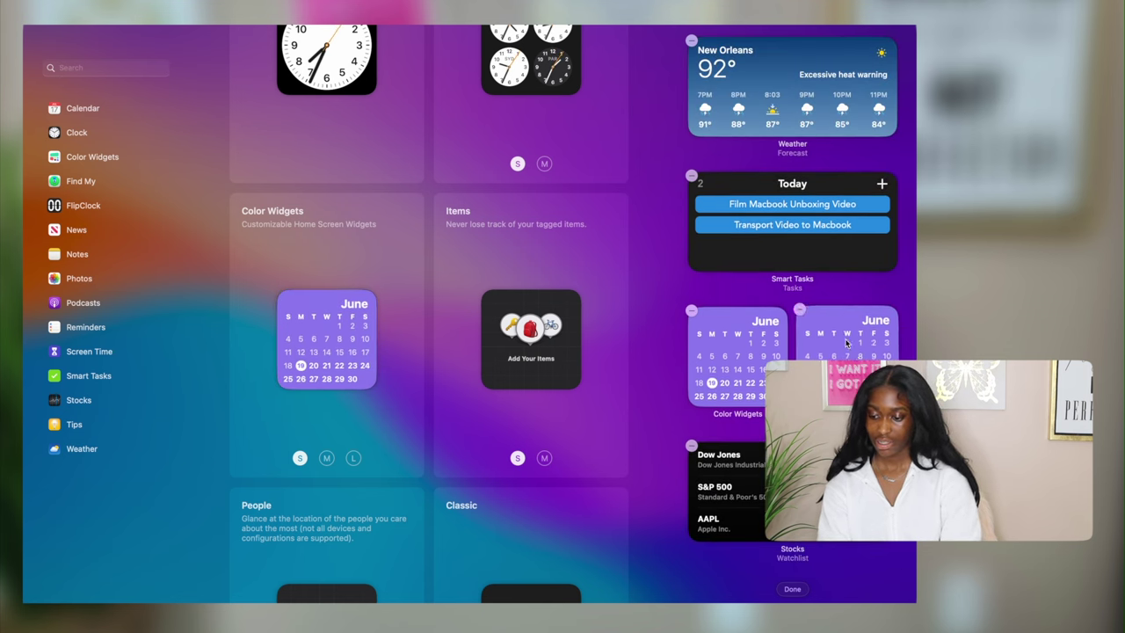
{"action": "left_click", "coordinate": [799, 311]}
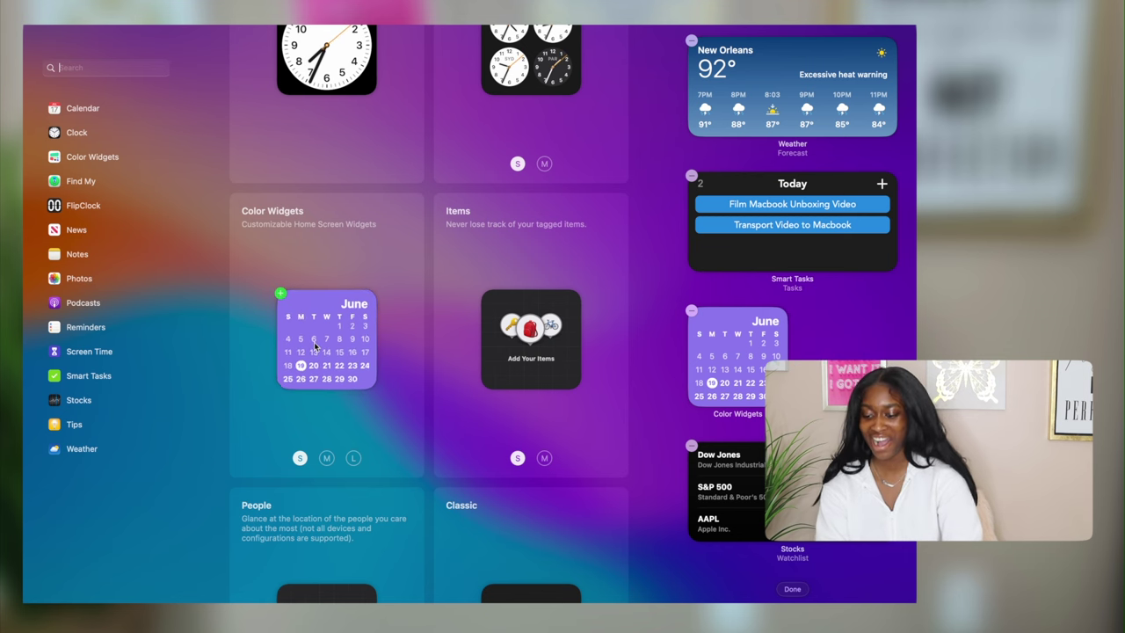
{"action": "left_click_drag", "start_coordinate": [325, 338], "coordinate": [735, 490]}
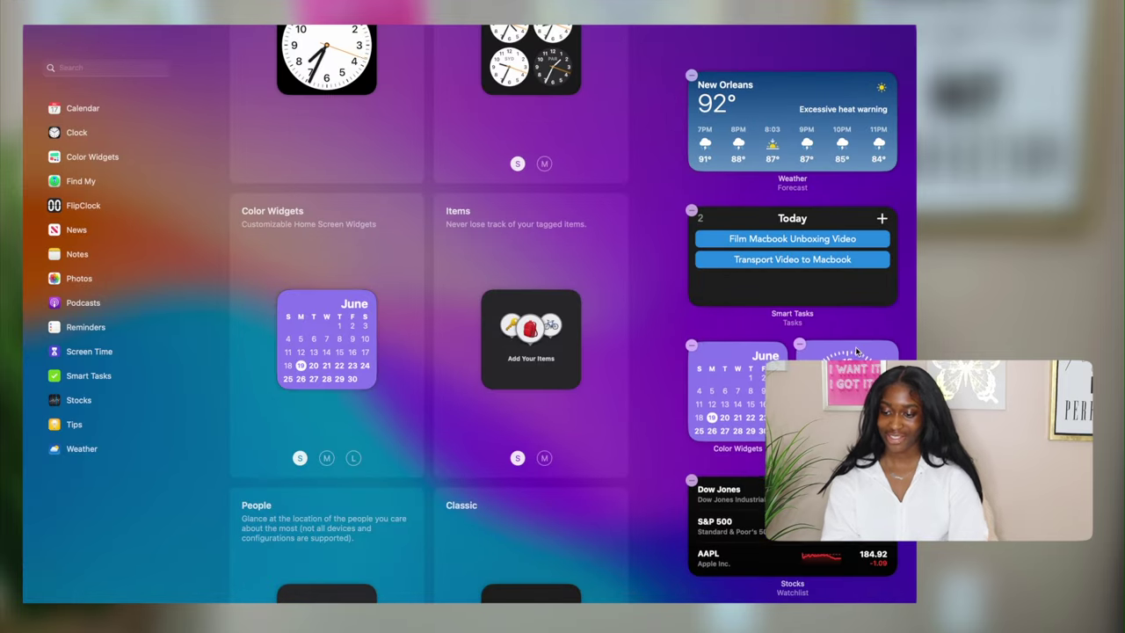
{"action": "scroll", "coordinate": [524, 272], "scroll_direction": "up", "scroll_amount": 3}
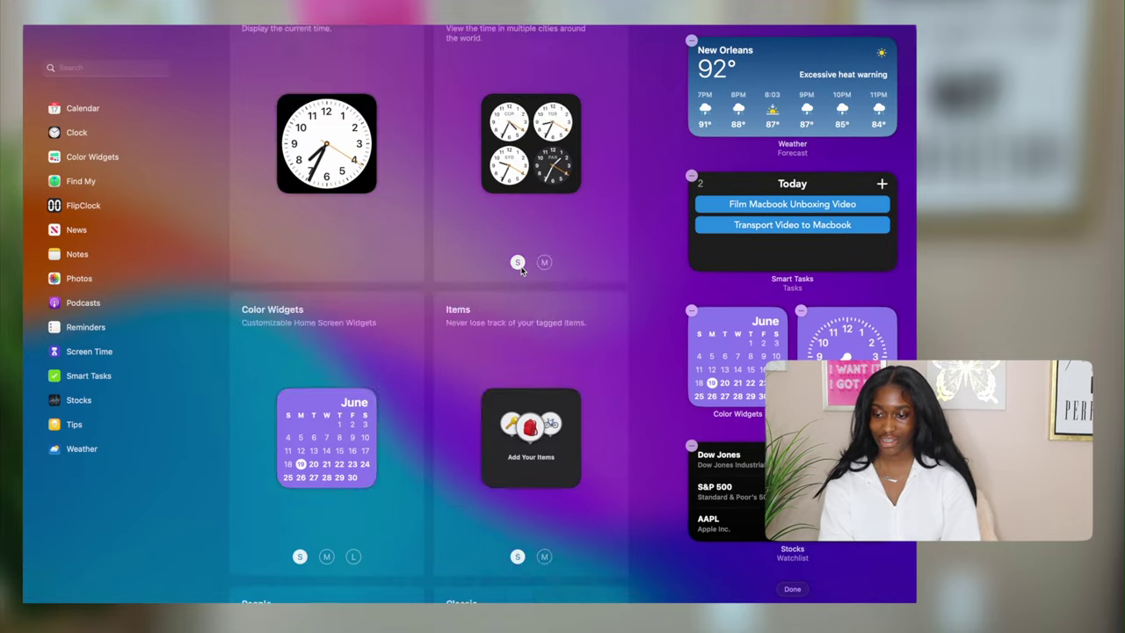
{"action": "scroll", "coordinate": [523, 272], "scroll_direction": "up", "scroll_amount": 4}
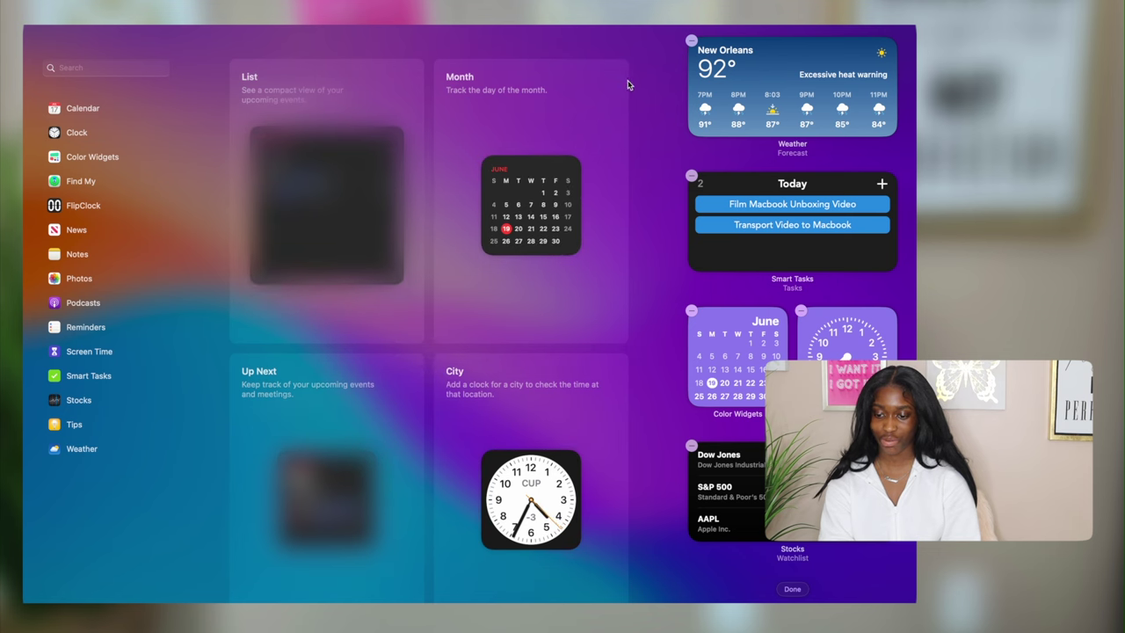
{"action": "left_click", "coordinate": [631, 87]}
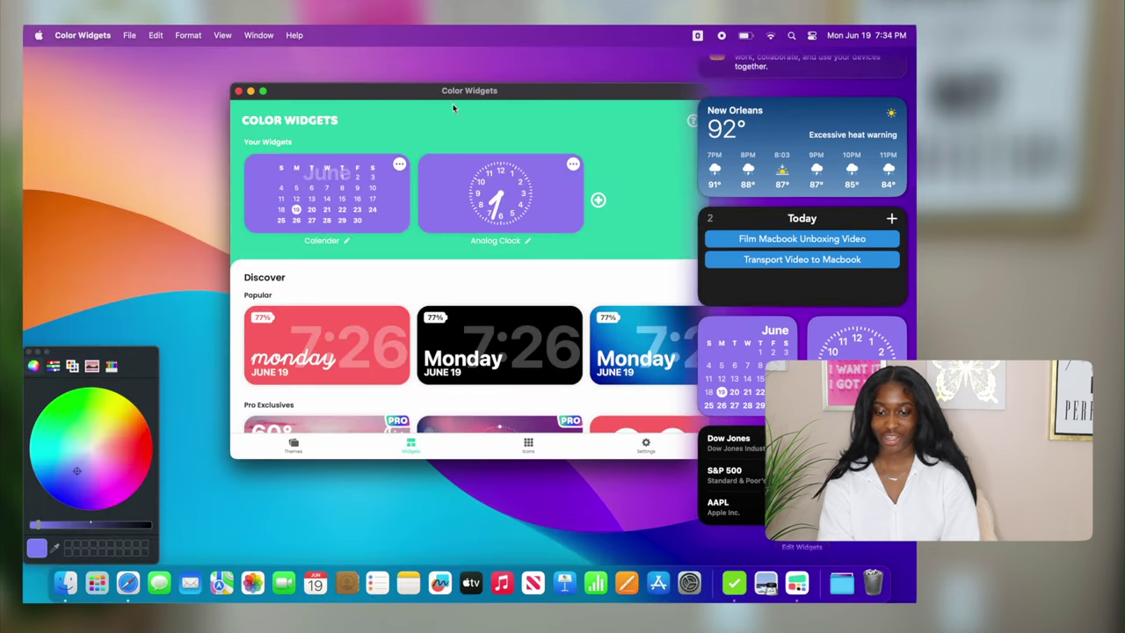
Close the Color Widgets window and dismiss the 'See what's new in macOS Ventura' notification
{"action": "left_click_drag", "start_coordinate": [446, 101], "coordinate": [387, 99]}
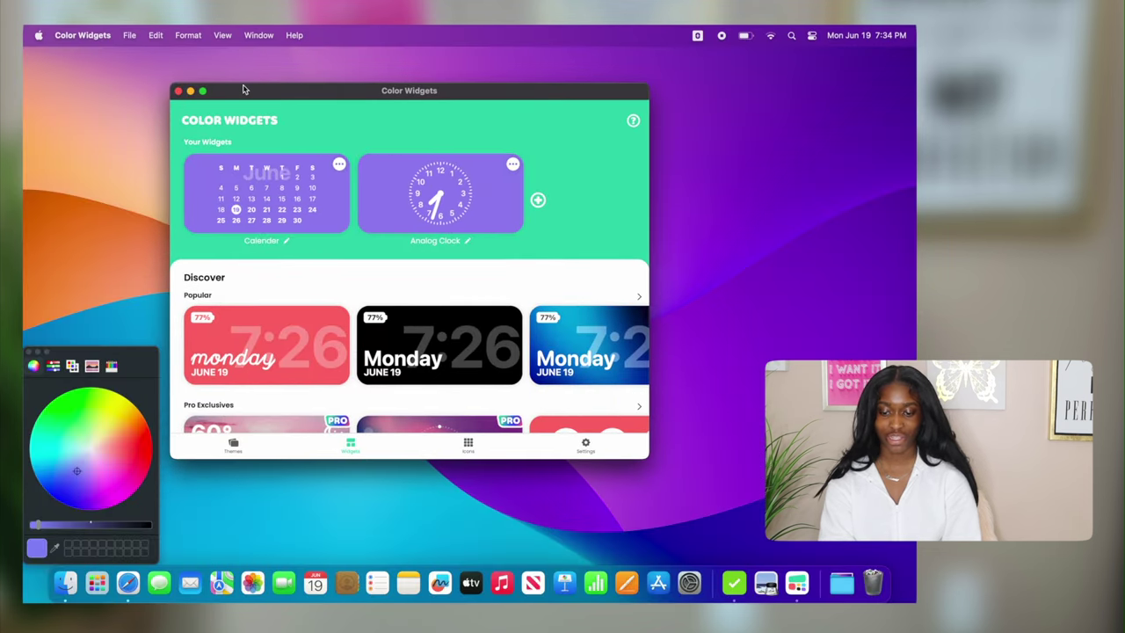
{"action": "left_click", "coordinate": [179, 90]}
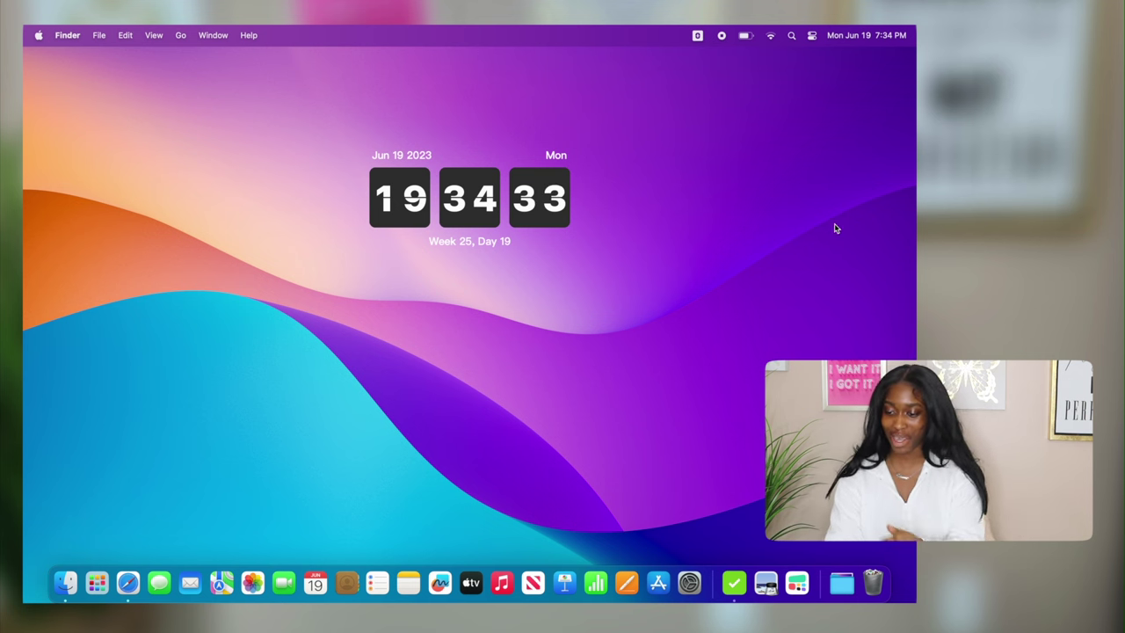
{"action": "left_click", "coordinate": [870, 36]}
{"action": "scroll", "coordinate": [812, 301], "scroll_direction": "down", "scroll_amount": 3}
{"action": "scroll", "coordinate": [813, 301], "scroll_direction": "up", "scroll_amount": 3}
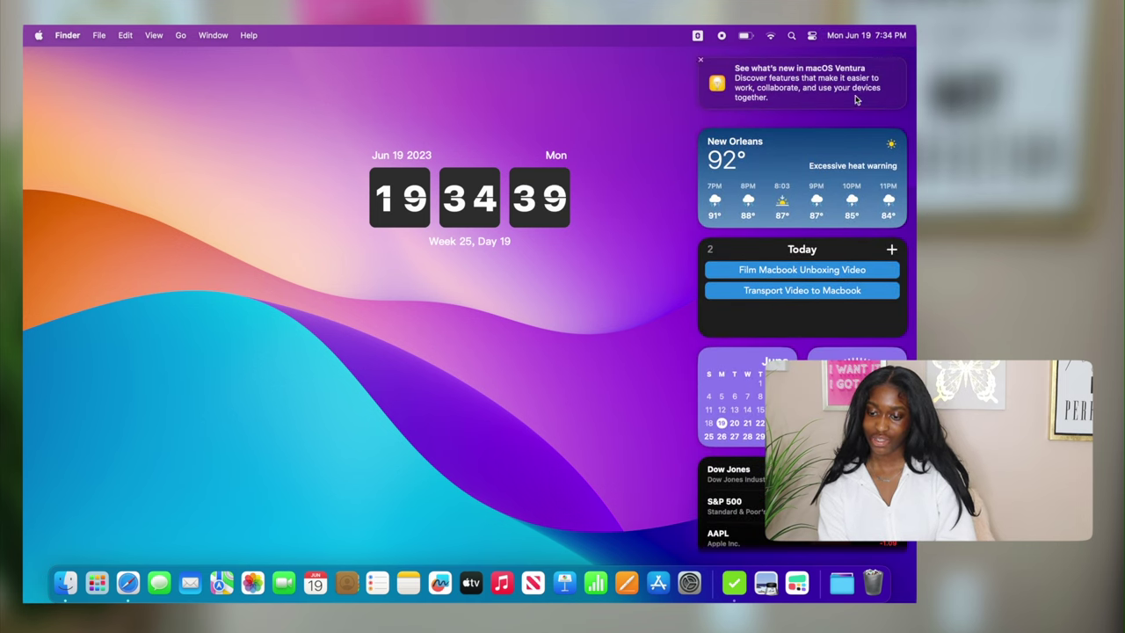
{"action": "left_click", "coordinate": [700, 60]}
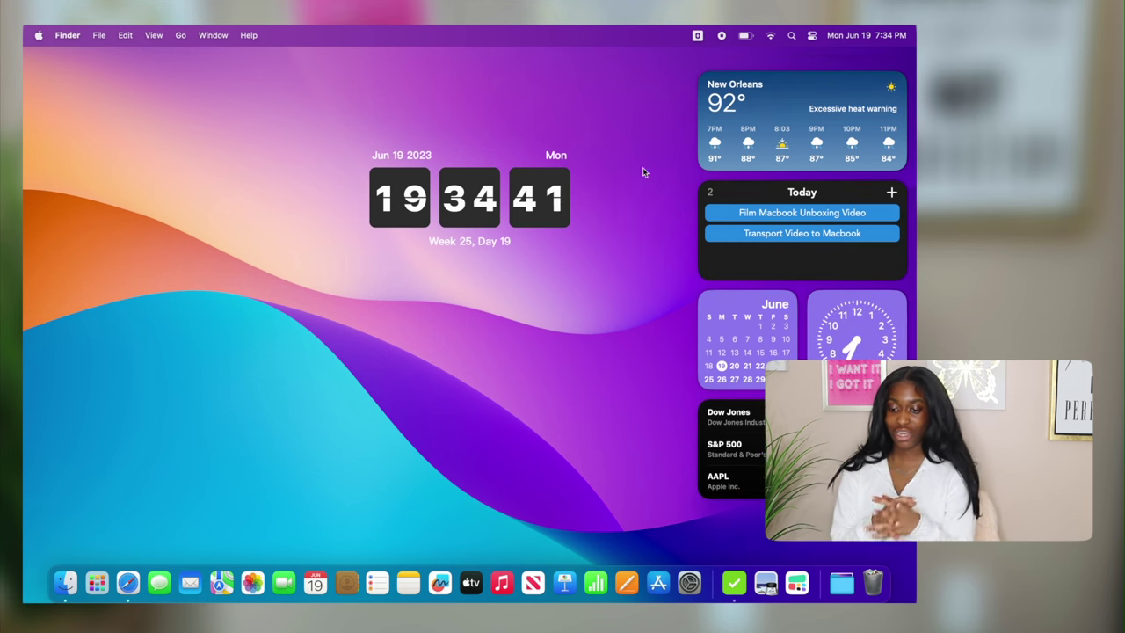
{"action": "left_click", "coordinate": [641, 181]}
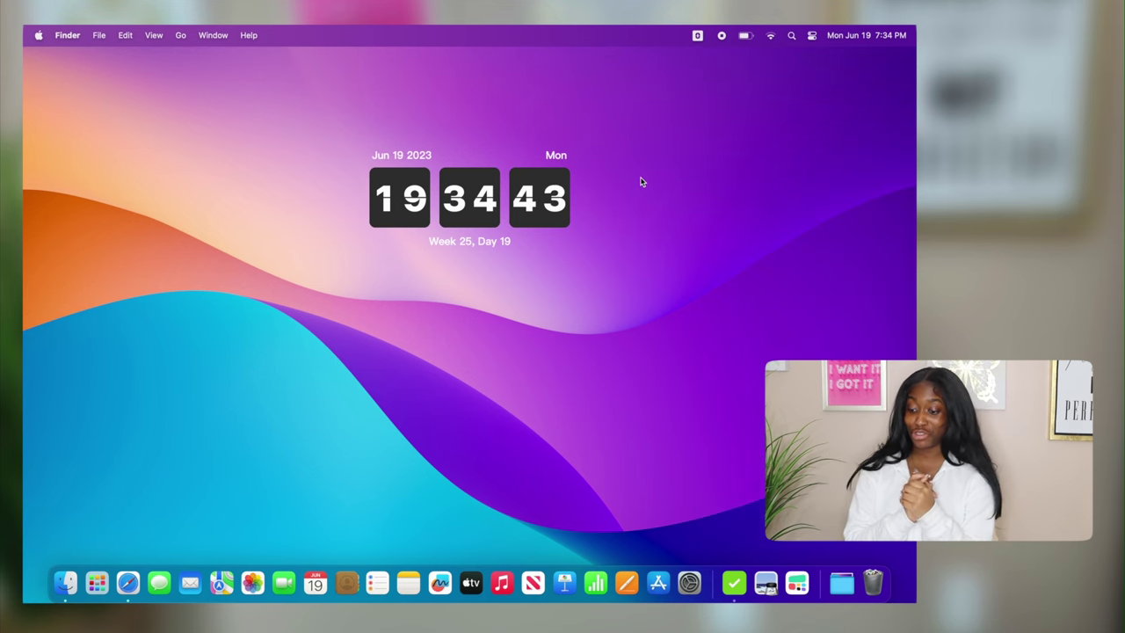